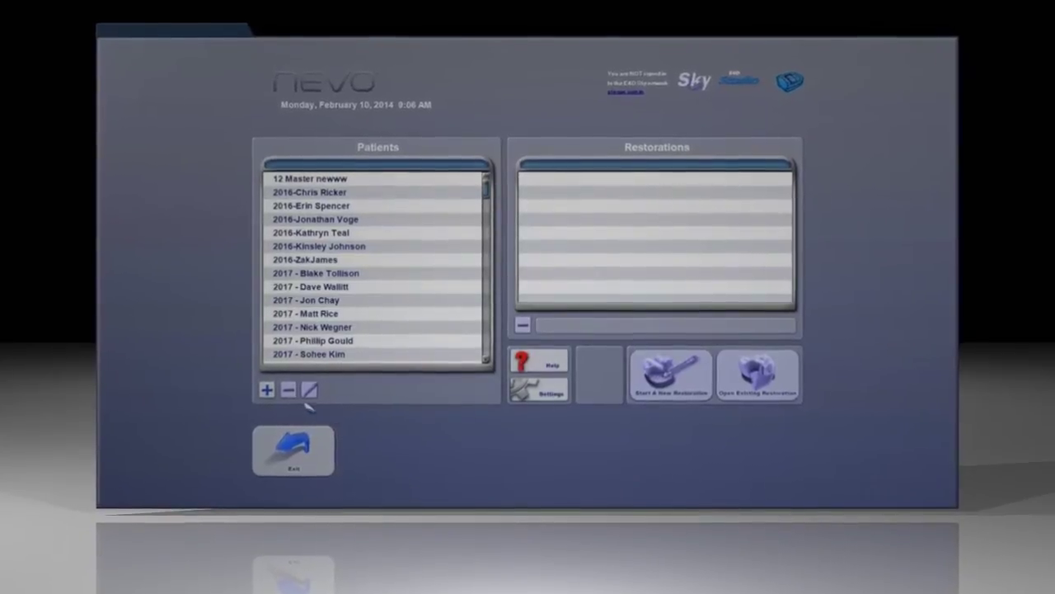
# Step: Add a patient record named "2016 name" and start a new restoration for it
pyautogui.click(262, 392)
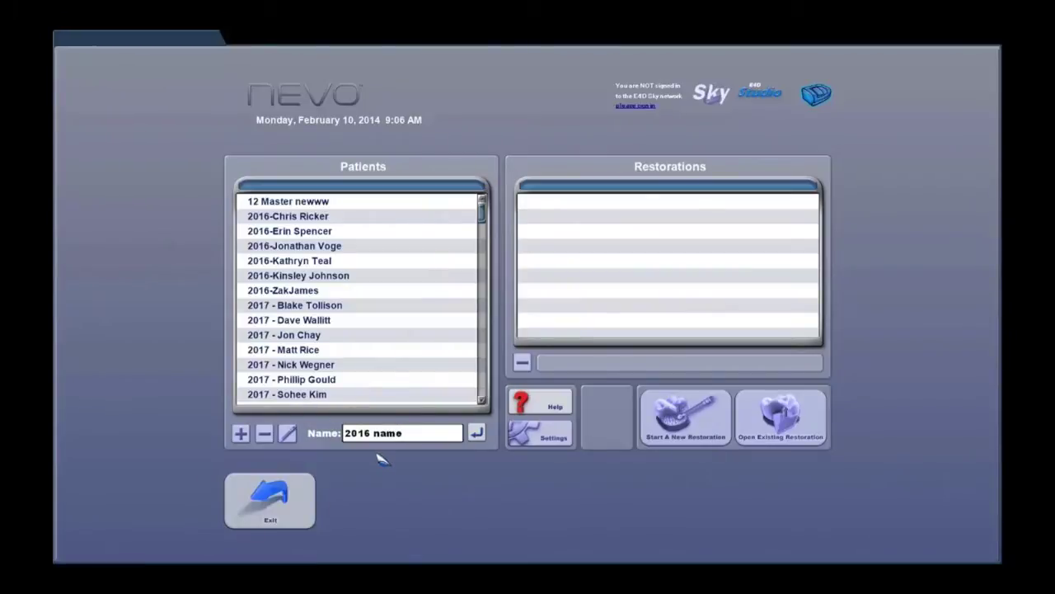
pyautogui.click(477, 433)
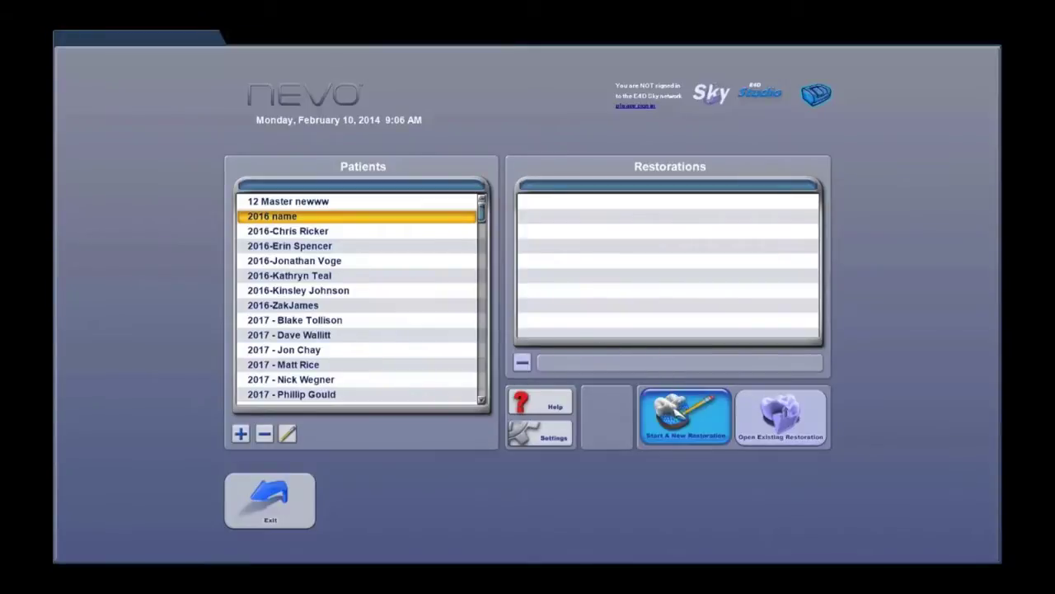
pyautogui.click(668, 420)
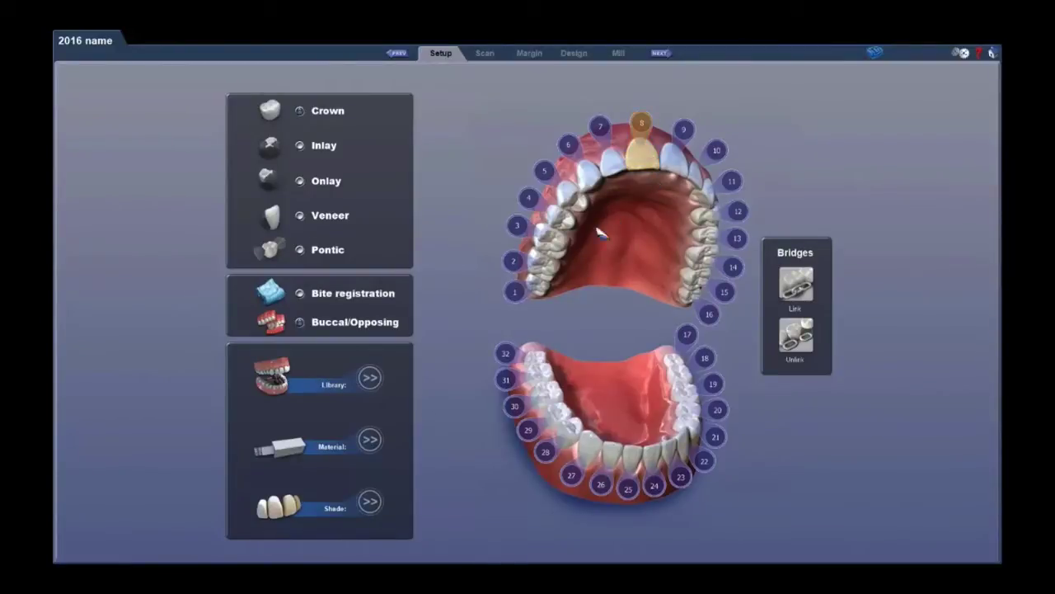
# Step: Set up the tooth 8 restoration with the Anterior A1 library, IPS e.max CAD LT material and a shade
pyautogui.click(371, 378)
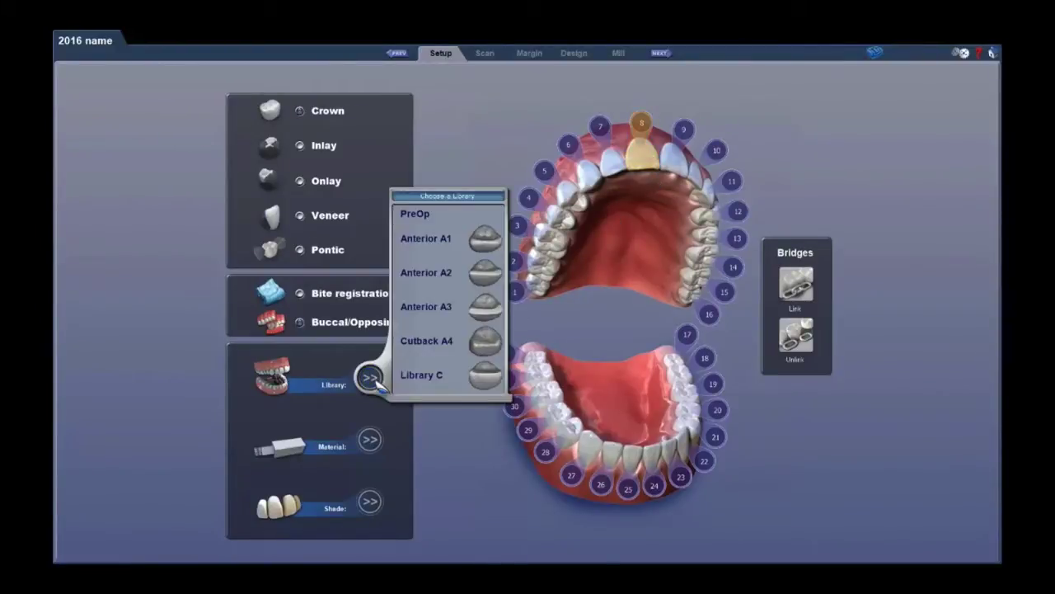
pyautogui.click(435, 241)
pyautogui.click(370, 440)
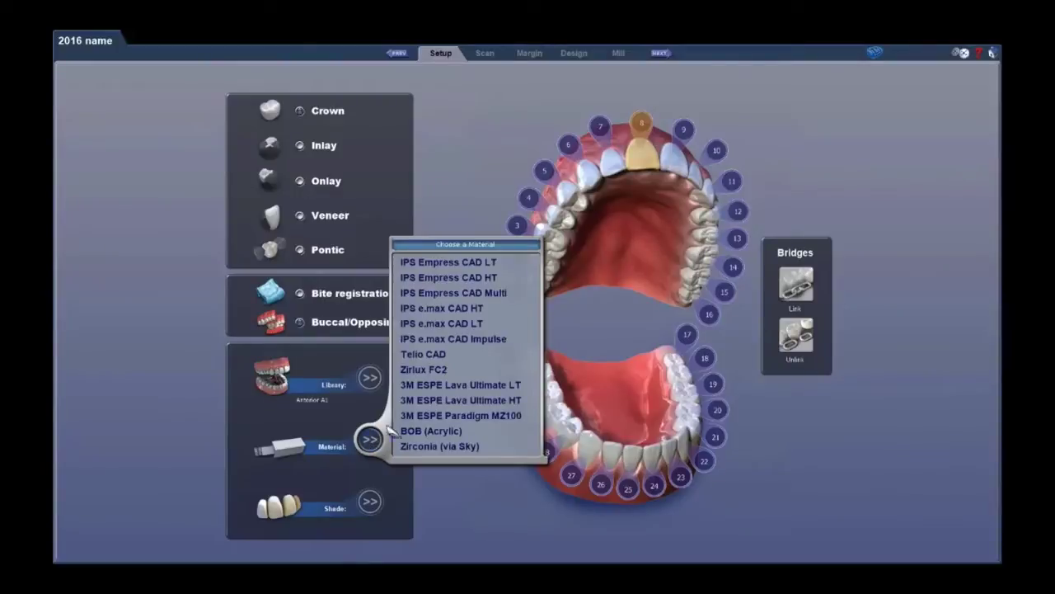
pyautogui.click(452, 326)
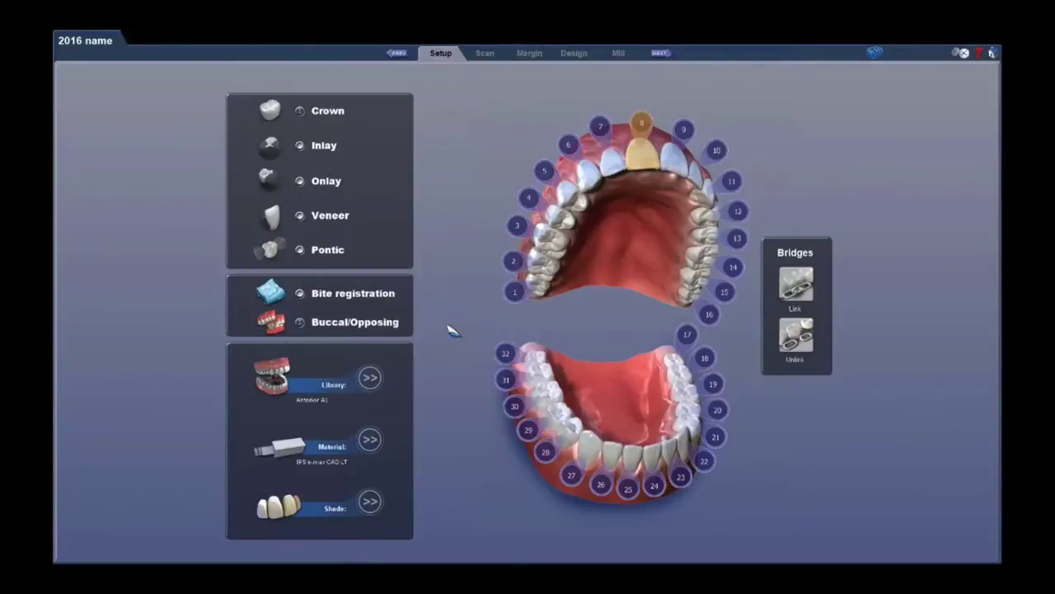
pyautogui.click(371, 499)
pyautogui.click(428, 262)
# Step: Go to the scan stage and generate the 3D model from the prep scan
pyautogui.click(486, 54)
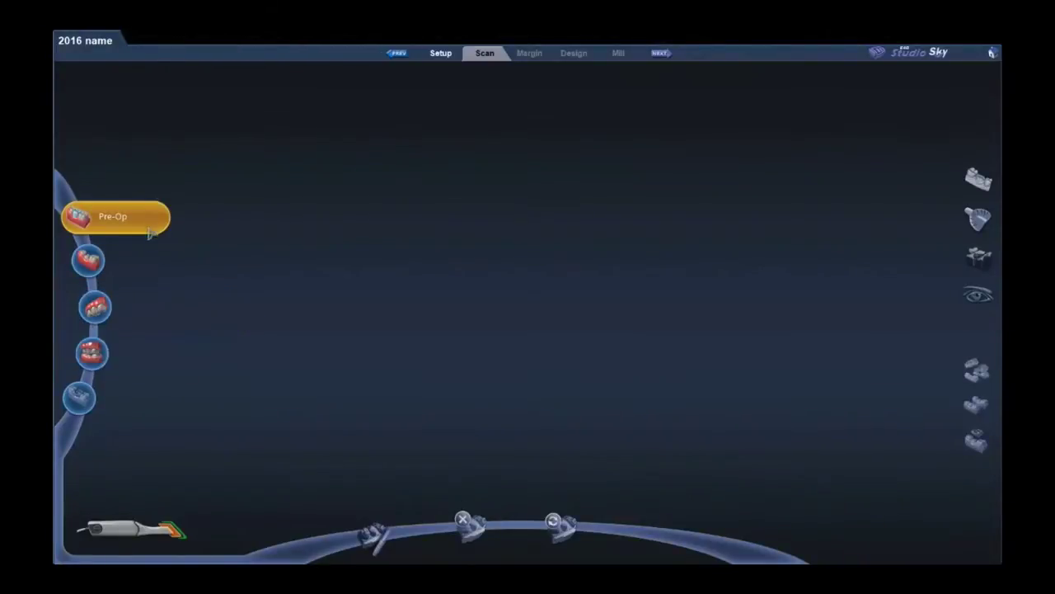
pyautogui.click(111, 256)
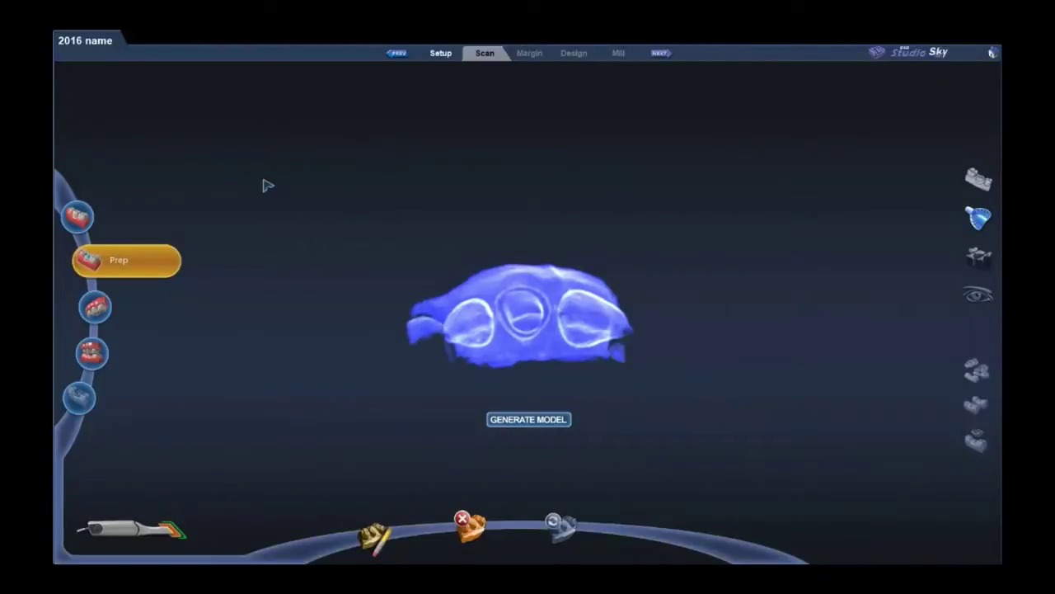
pyautogui.click(506, 422)
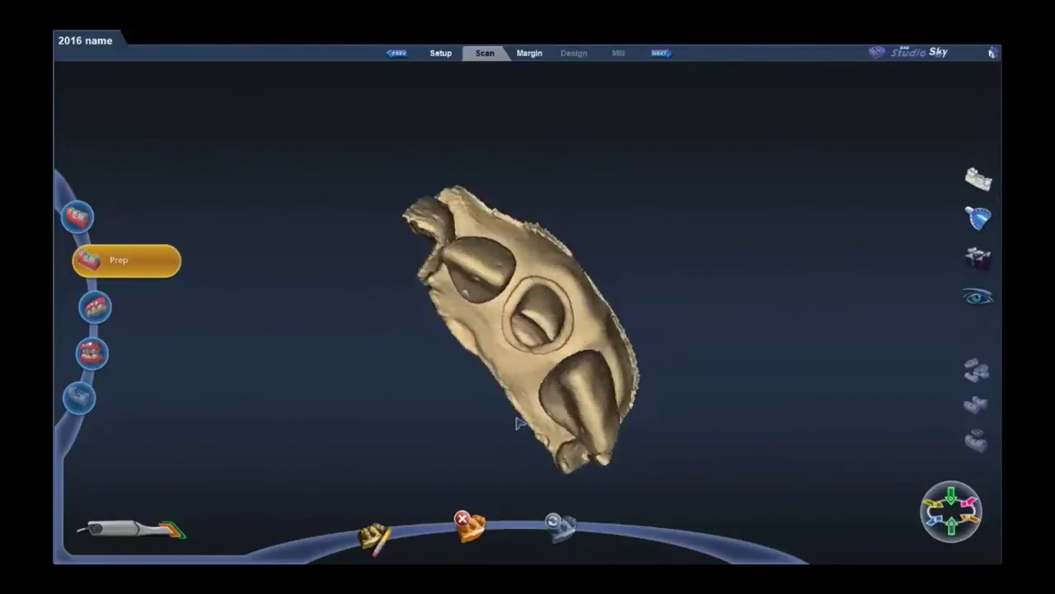
# Step: Examine the prep model's scan coverage from several sides in Data Density view
pyautogui.moveTo(515, 295); pyautogui.dragTo(538, 328, button='right')
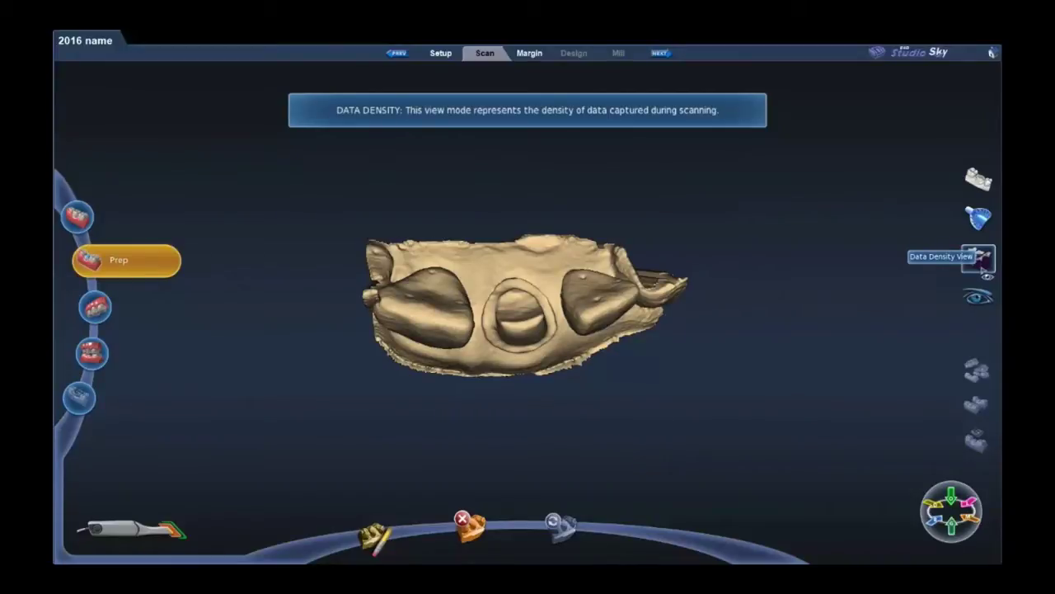
pyautogui.click(979, 259)
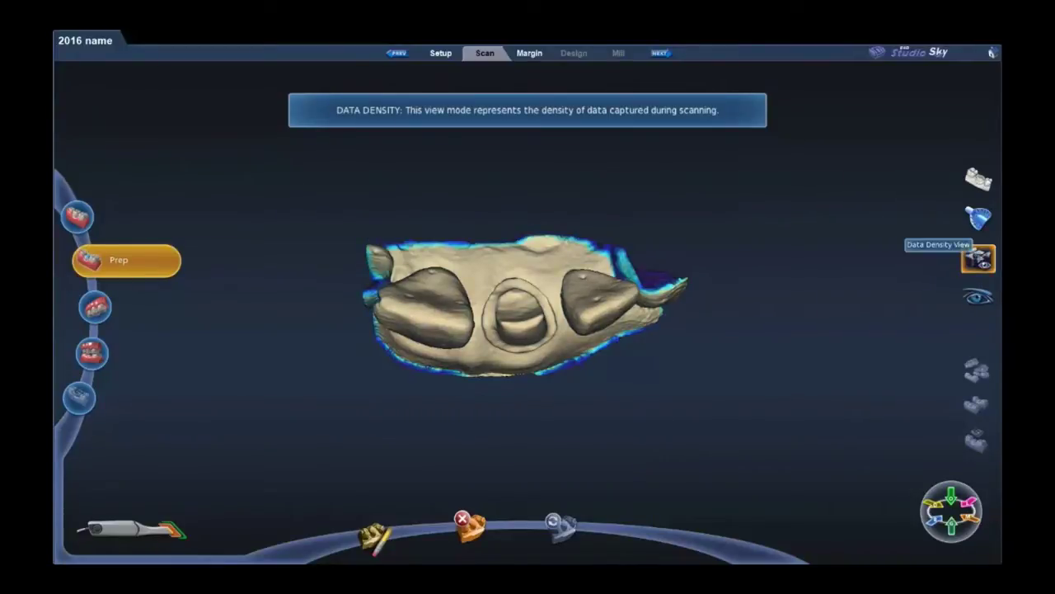
pyautogui.scroll(5, 553, 363)
pyautogui.moveTo(551, 363); pyautogui.dragTo(539, 219, button='right')
pyautogui.scroll(-5, 541, 221)
pyautogui.moveTo(845, 290); pyautogui.dragTo(457, 330, button='right')
pyautogui.moveTo(538, 217); pyautogui.dragTo(554, 418, button='right')
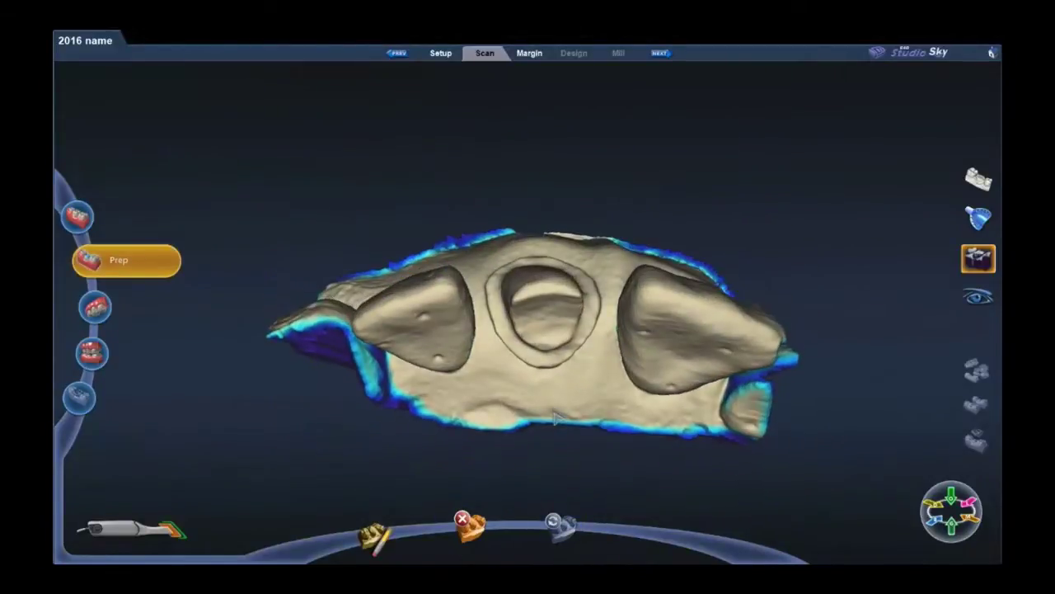
# Step: Examine the prep's margins in ICE mode, and turn off both the ICE and Data Density views
pyautogui.click(978, 297)
pyautogui.moveTo(659, 318); pyautogui.dragTo(499, 189, button='right')
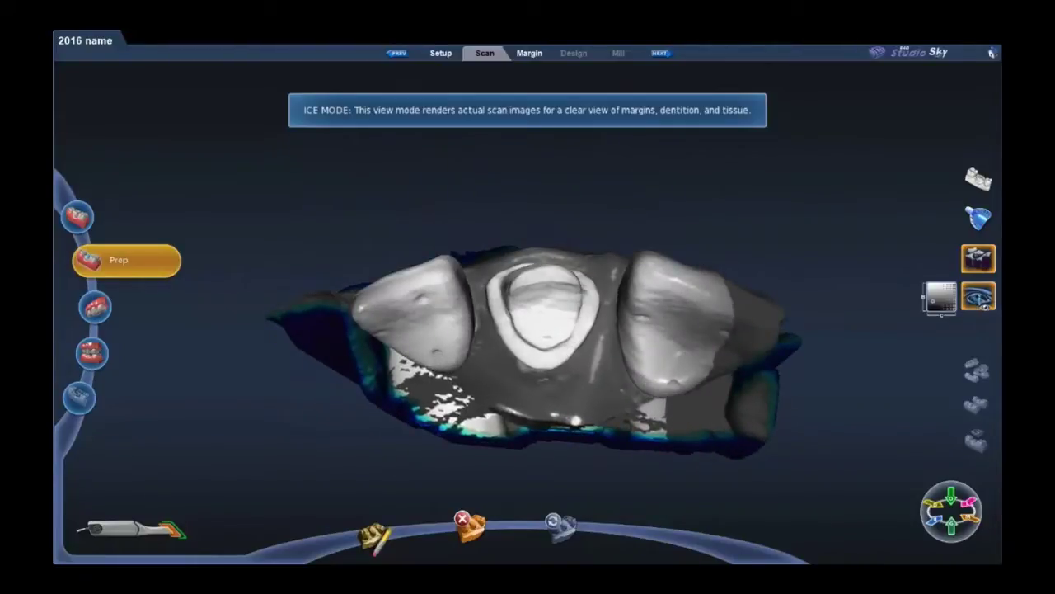
pyautogui.click(979, 299)
pyautogui.click(981, 260)
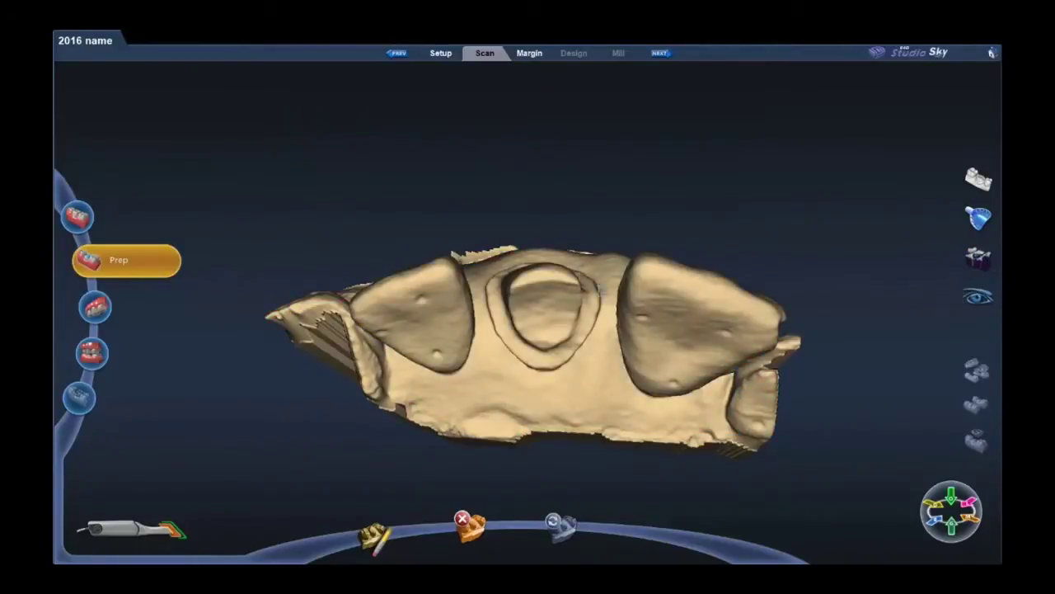
pyautogui.moveTo(890, 194); pyautogui.dragTo(878, 101, button='right')
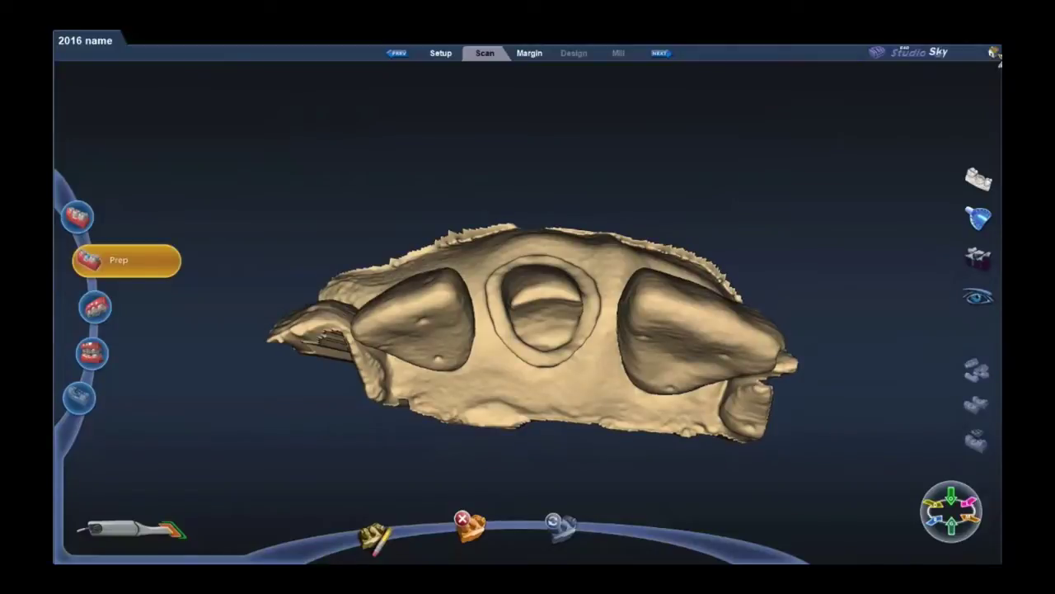
# Step: Return to the desktop and open E4D Compare in a maximized window
pyautogui.click(996, 53)
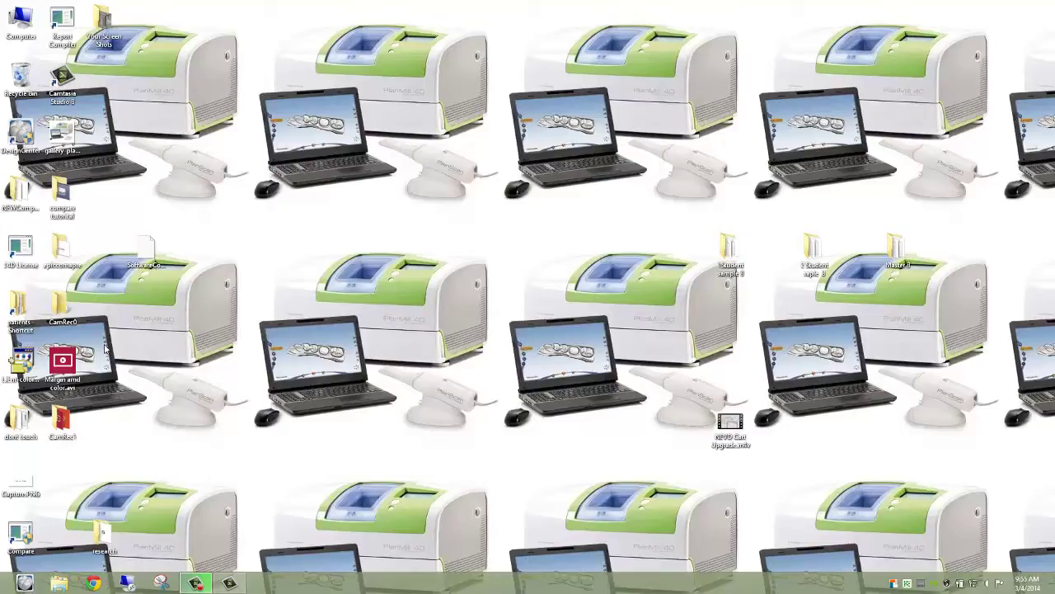
pyautogui.doubleClick(21, 534)
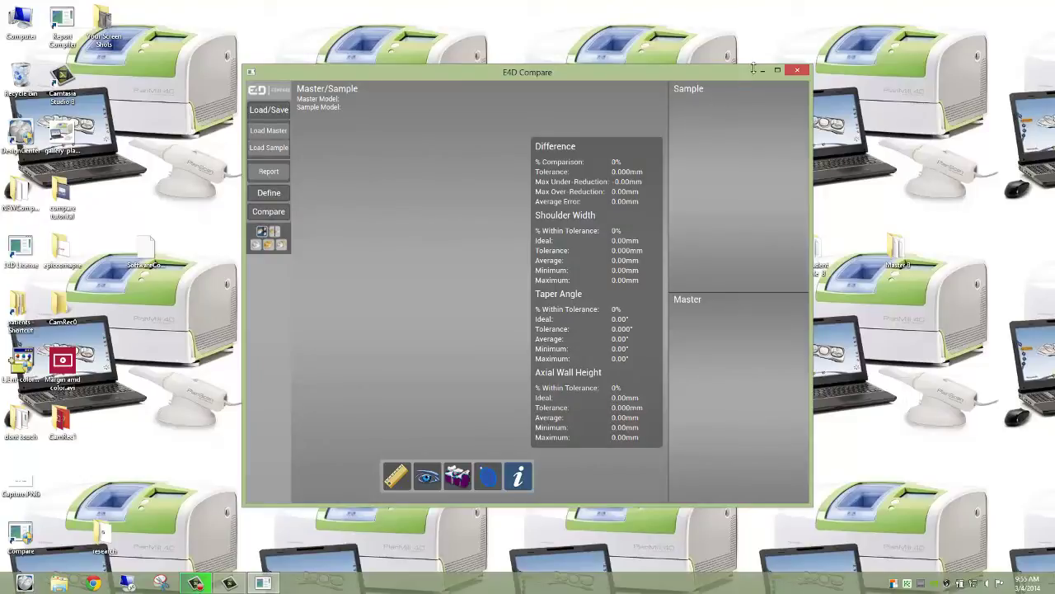
pyautogui.click(776, 70)
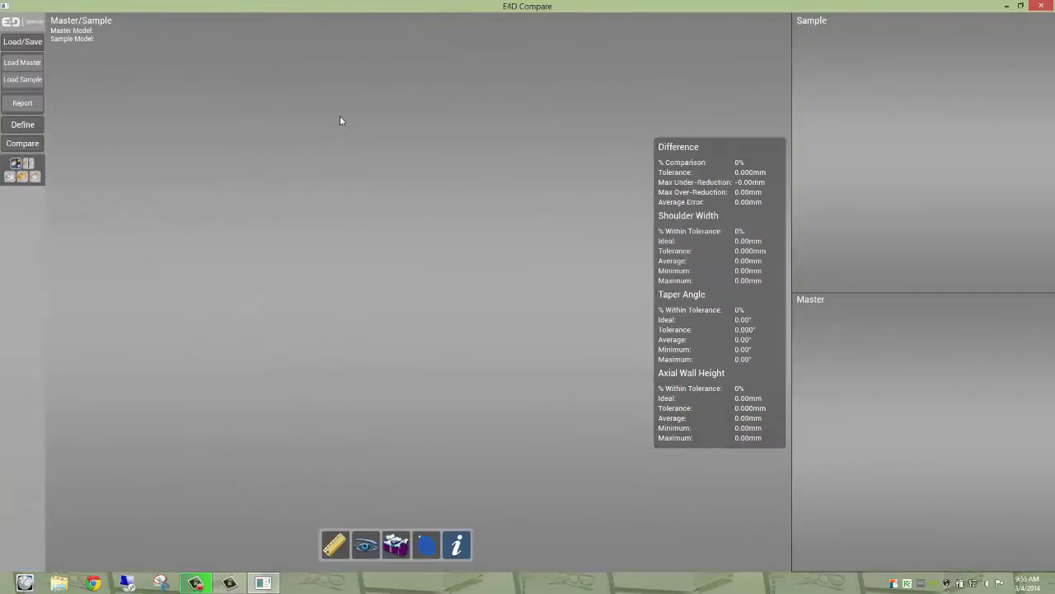
# Step: Load the prep folder of the "epic 8 all ceramic" patient's [2-5-2014 3.41.30 PM] restoration as the master model
pyautogui.click(20, 65)
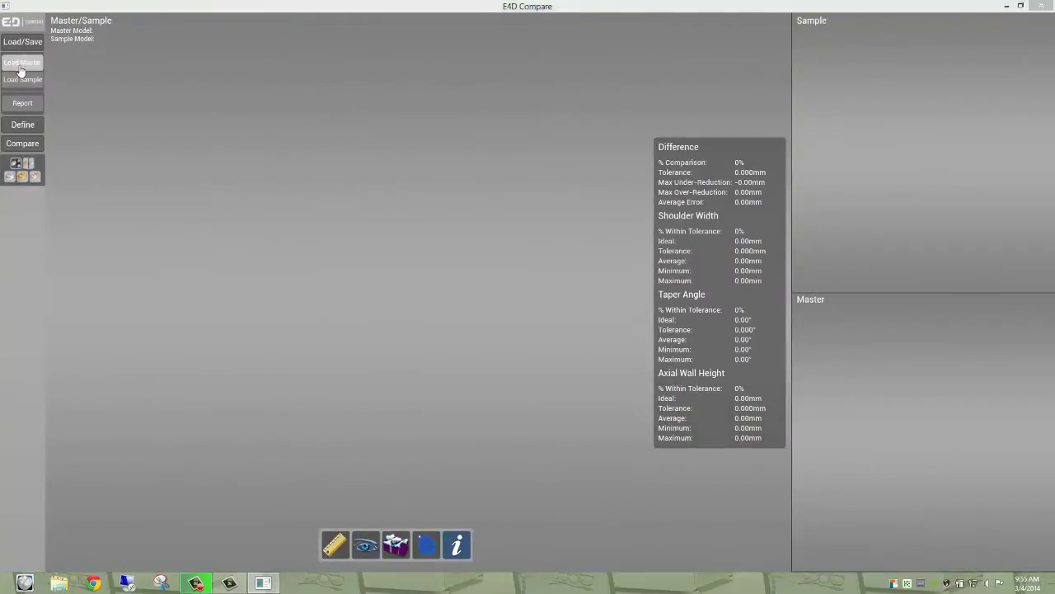
pyautogui.click(58, 31)
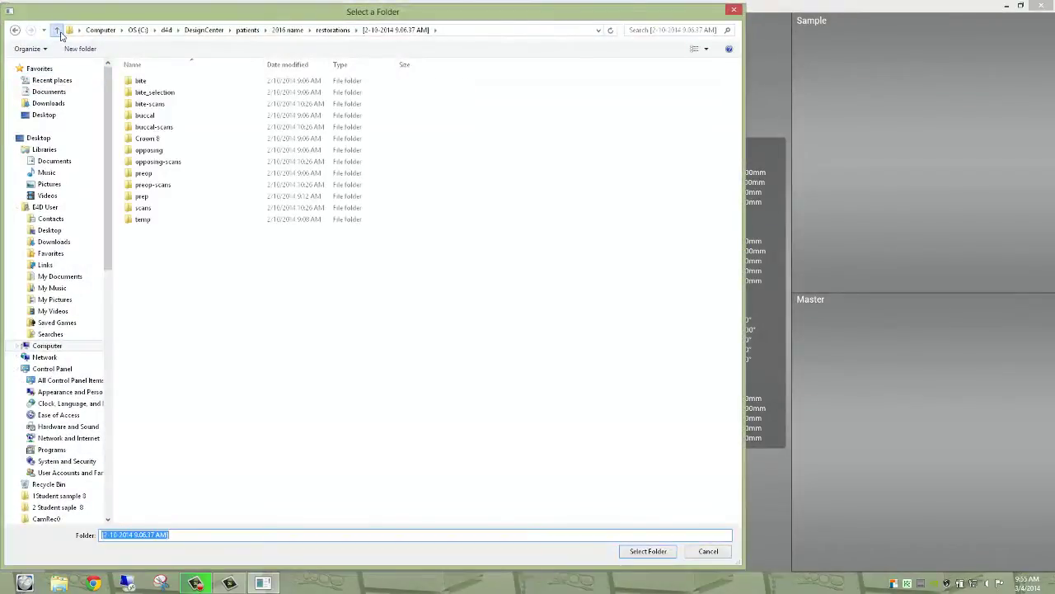
pyautogui.click(58, 30)
pyautogui.click(57, 31)
pyautogui.click(57, 31)
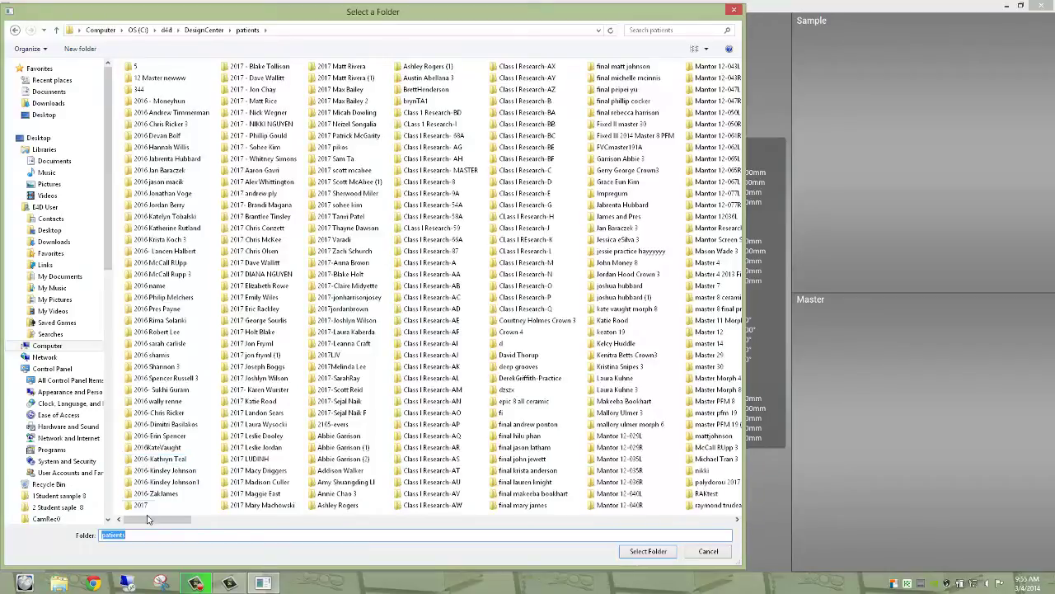
pyautogui.moveTo(148, 519); pyautogui.dragTo(313, 521)
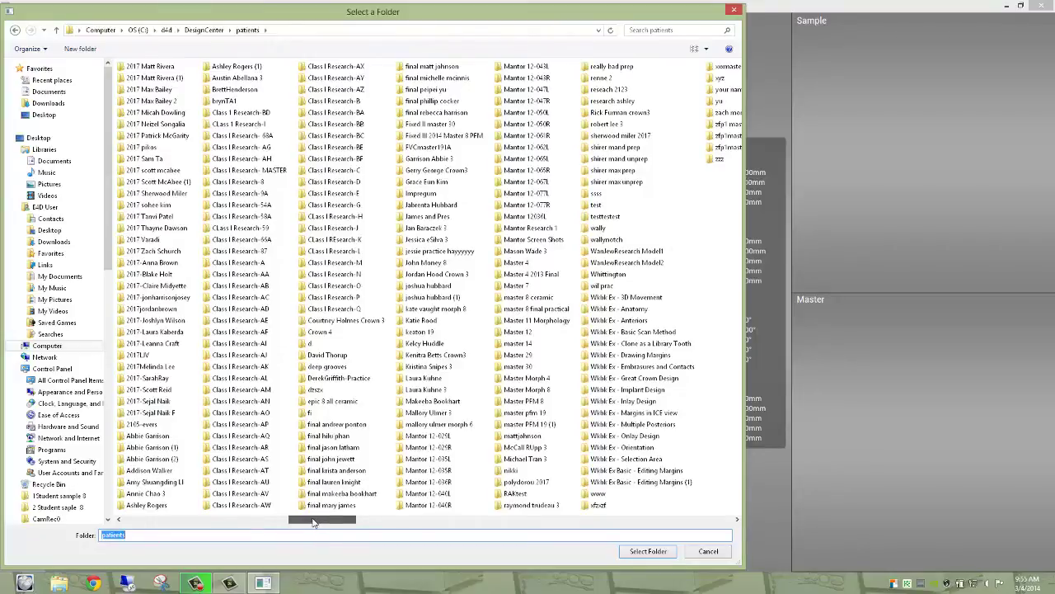
pyautogui.click(320, 403)
pyautogui.doubleClick(320, 403)
pyautogui.doubleClick(163, 89)
pyautogui.click(159, 82)
pyautogui.click(143, 197)
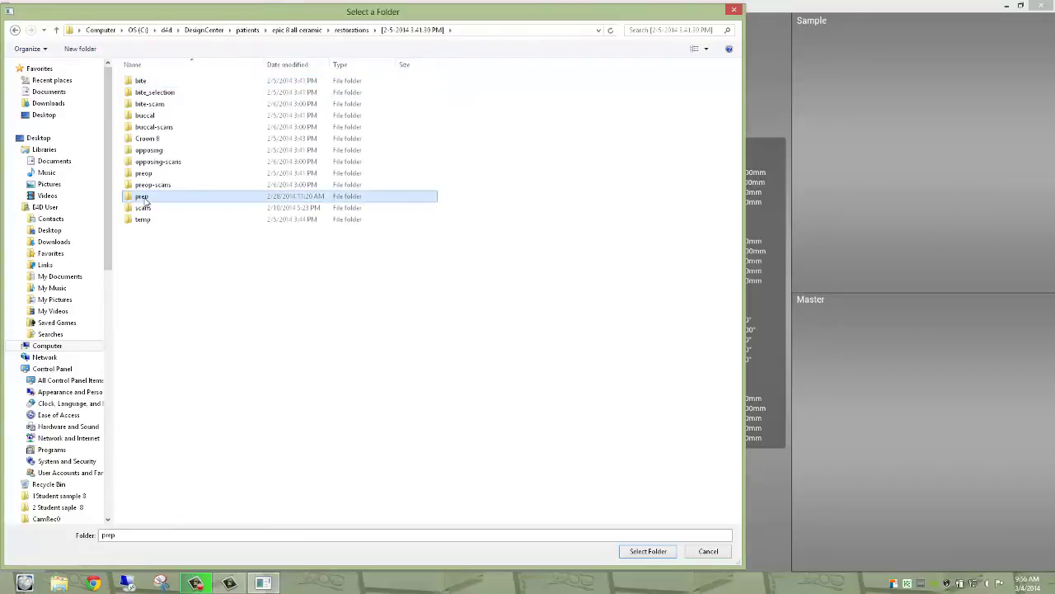
pyautogui.click(648, 550)
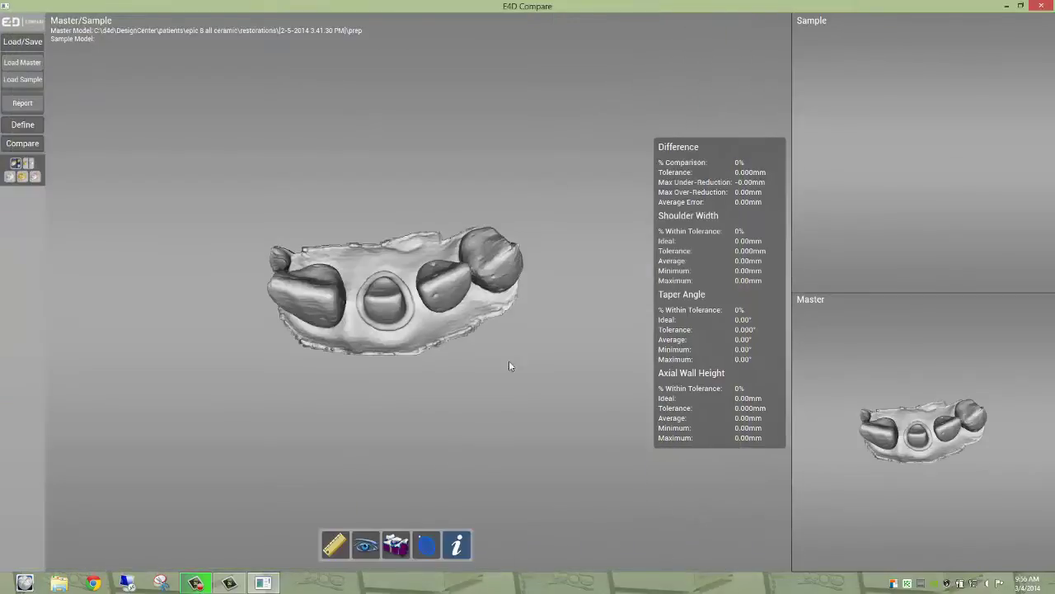
# Step: Load the prep folder of the "2016 name" patient's [2-10-2014 9.06.37 AM] restoration as the sample model
pyautogui.moveTo(451, 352); pyautogui.dragTo(279, 338)
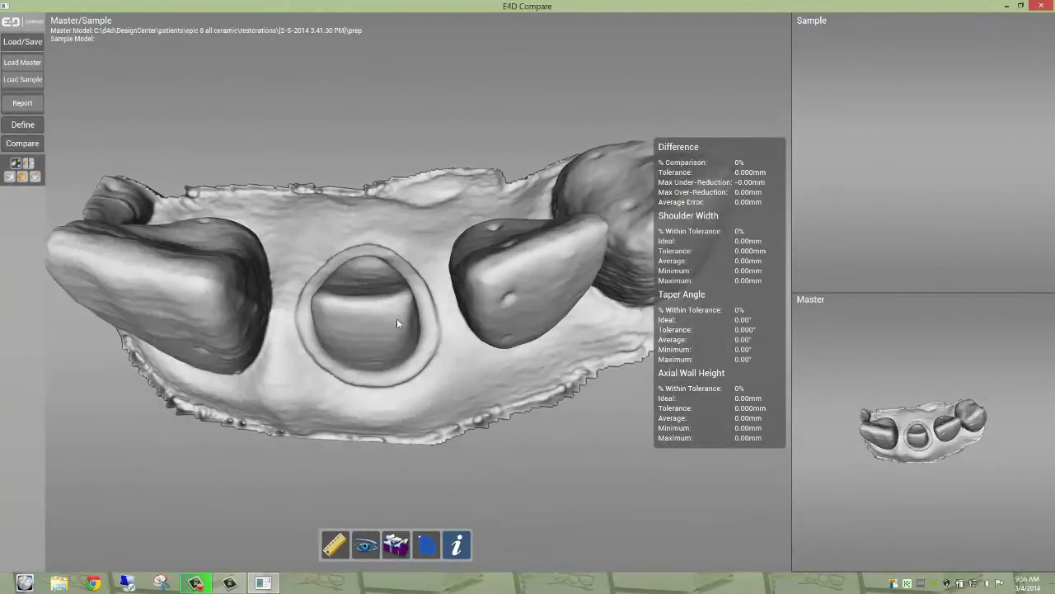
pyautogui.moveTo(388, 318); pyautogui.dragTo(383, 318)
pyautogui.scroll(2, 374, 317)
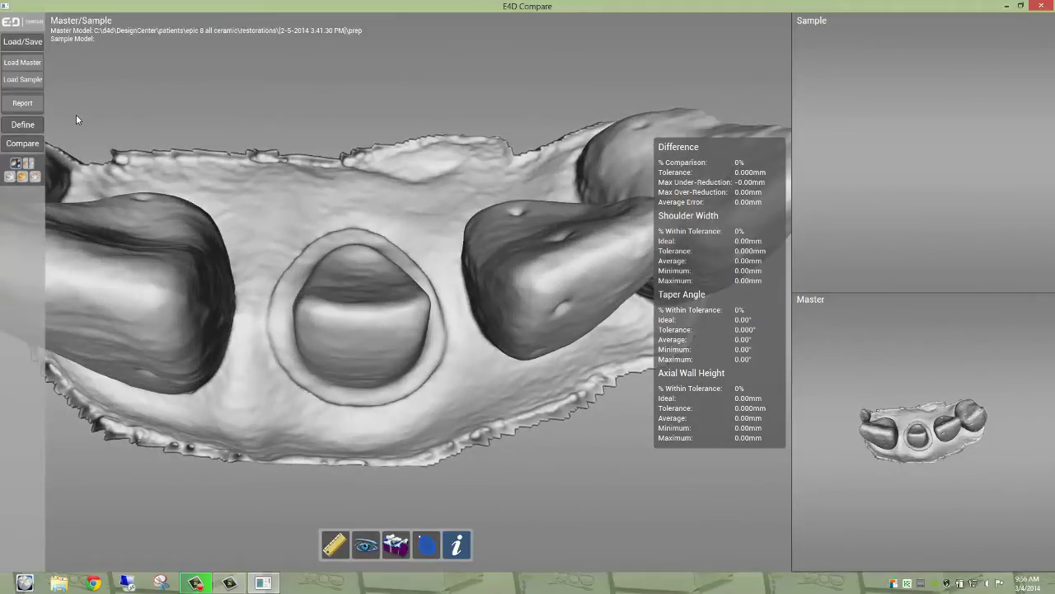
pyautogui.click(37, 80)
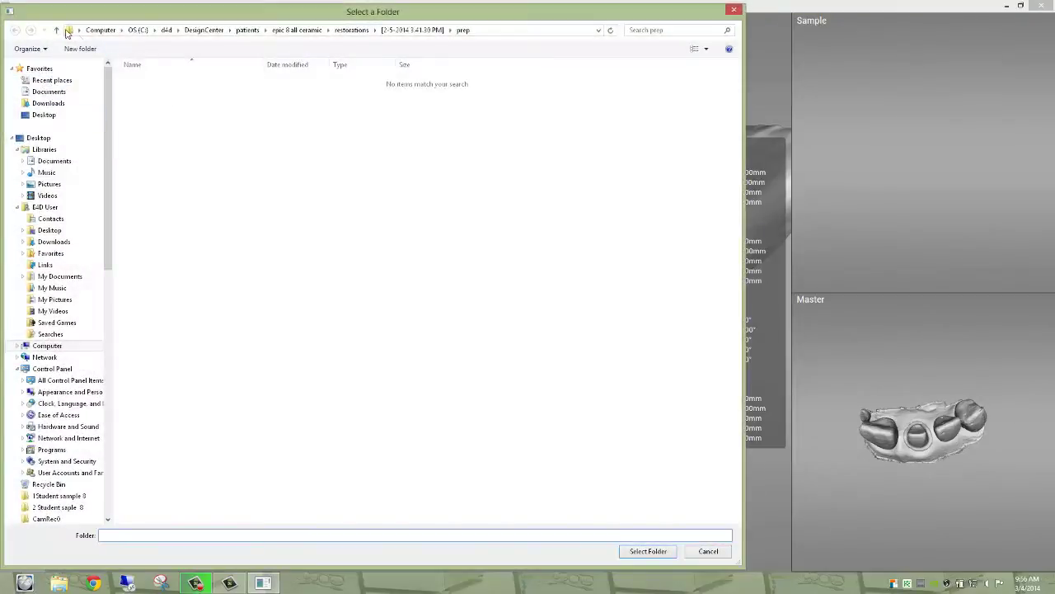
pyautogui.click(58, 31)
pyautogui.click(57, 30)
pyautogui.click(57, 30)
pyautogui.click(57, 30)
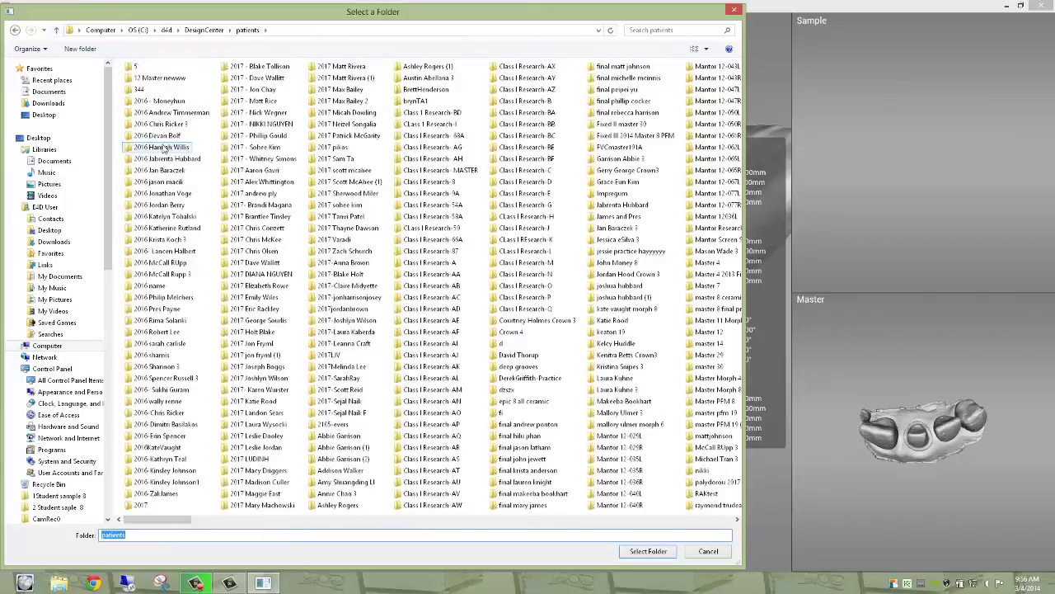
pyautogui.doubleClick(161, 285)
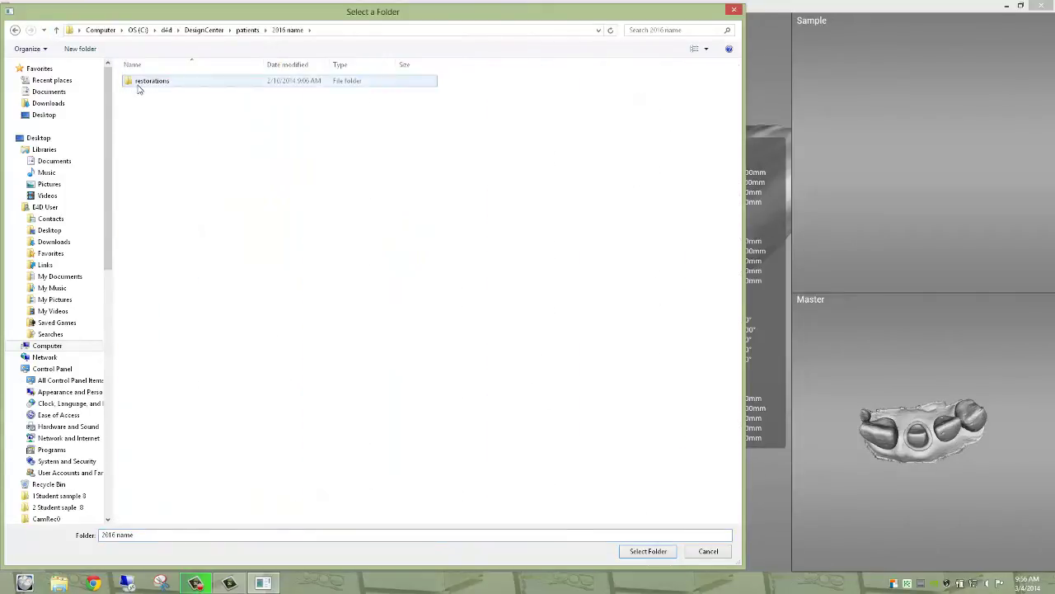
pyautogui.doubleClick(149, 81)
pyautogui.doubleClick(149, 81)
pyautogui.click(159, 198)
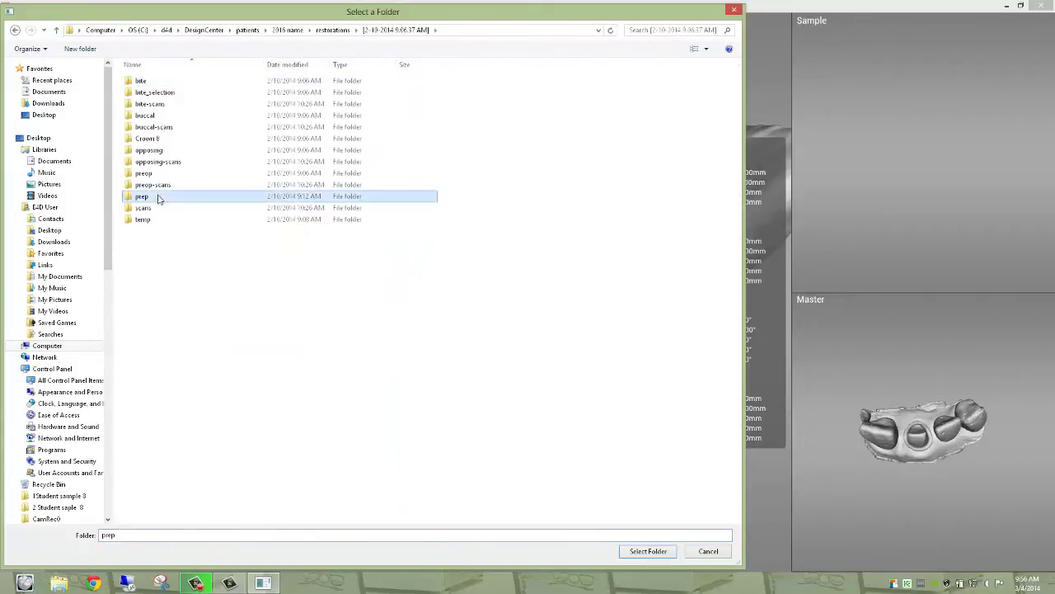
pyautogui.click(647, 551)
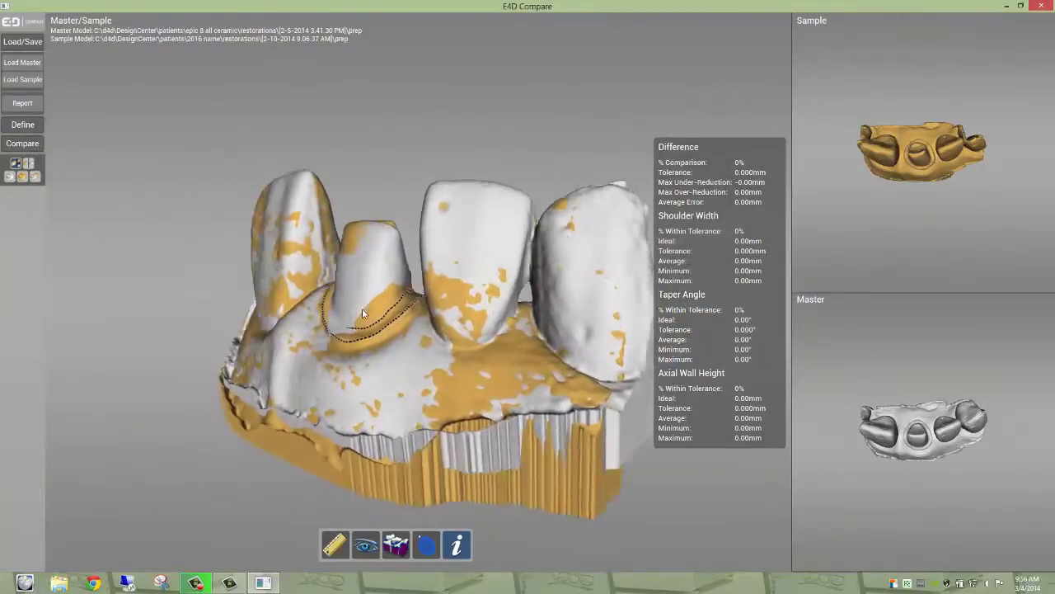
# Step: Inspect the overlaid master and sample models, and turn on the slice plane to cut through the tooth beside the prep
pyautogui.moveTo(388, 317)
pyautogui.mouseDown(button='middle')
pyautogui.moveTo(396, 303)
pyautogui.moveTo(391, 316)
pyautogui.mouseUp(button='middle')
pyautogui.scroll(4, 390, 317)
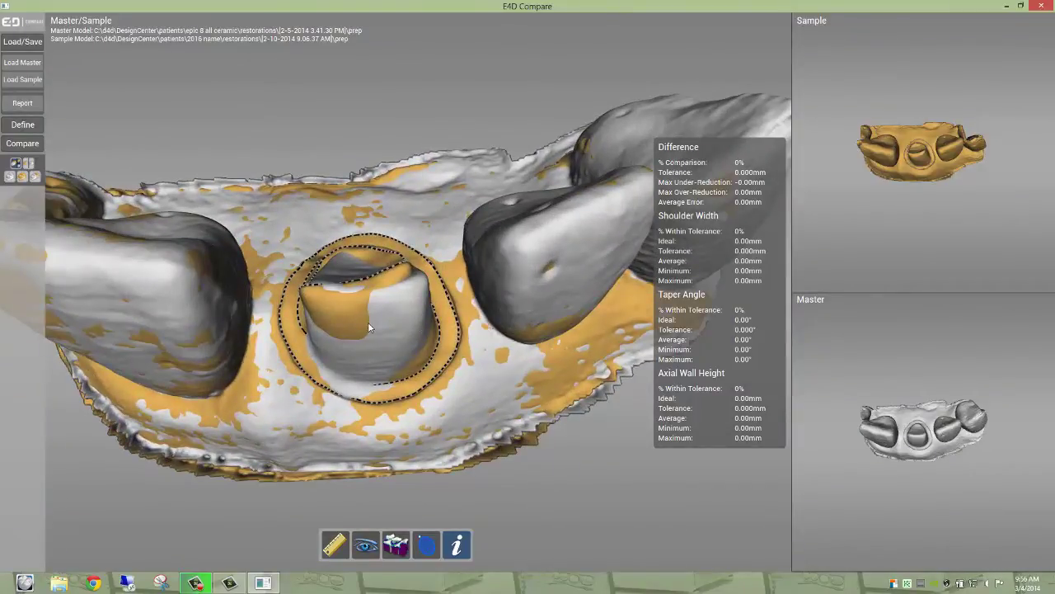
pyautogui.scroll(-3, 368, 323)
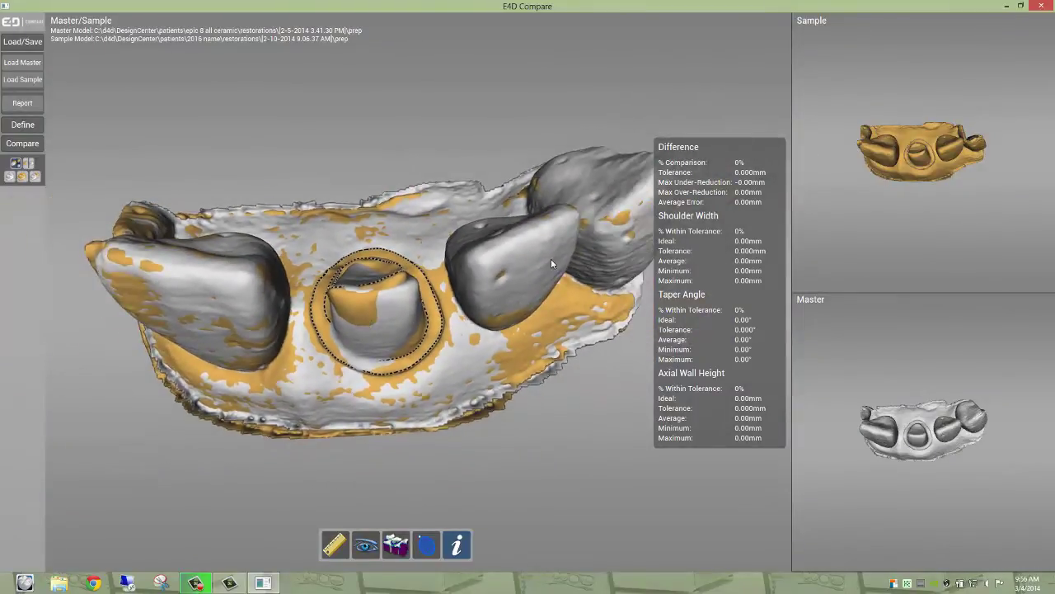
pyautogui.moveTo(542, 294)
pyautogui.mouseDown(button='middle')
pyautogui.moveTo(569, 291)
pyautogui.moveTo(561, 294)
pyautogui.mouseUp(button='middle')
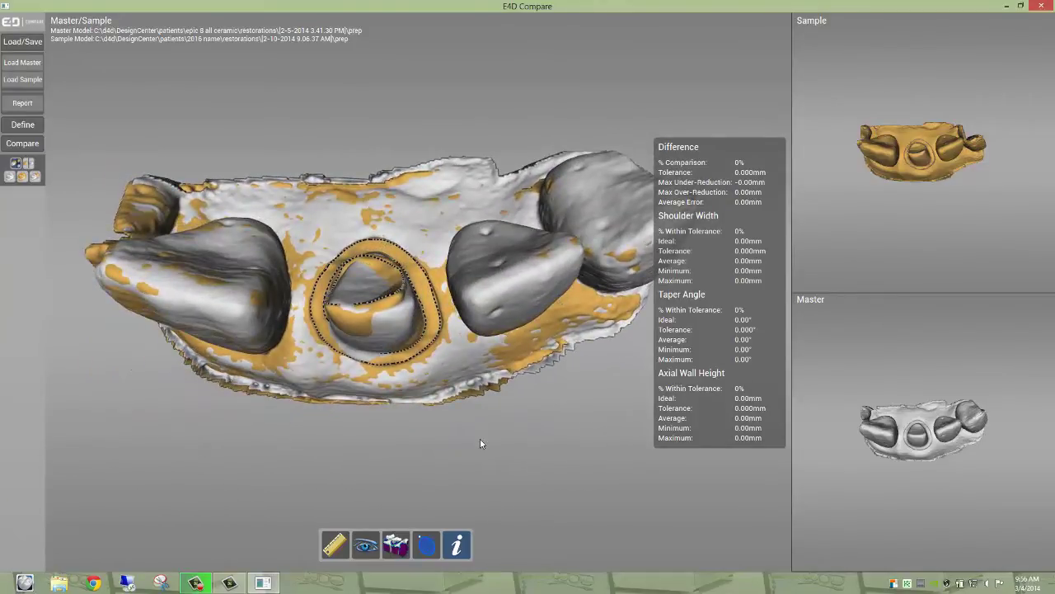
pyautogui.click(427, 545)
pyautogui.moveTo(404, 307); pyautogui.dragTo(231, 298)
pyautogui.moveTo(272, 303); pyautogui.dragTo(206, 283, button='right')
pyautogui.scroll(3, 299, 321)
pyautogui.scroll(2, 300, 320)
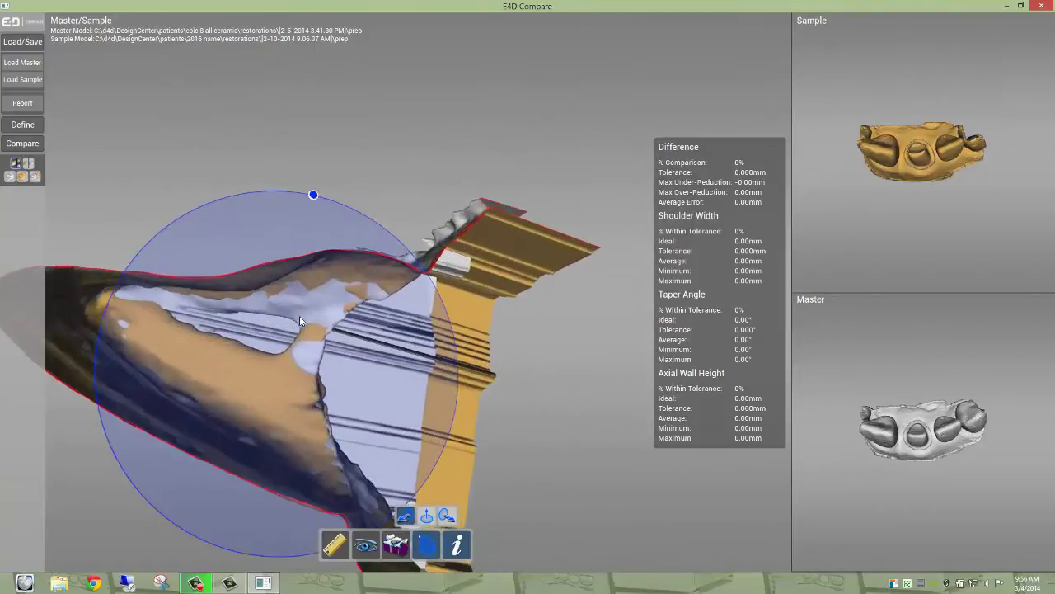
pyautogui.moveTo(299, 321); pyautogui.dragTo(314, 320, button='middle')
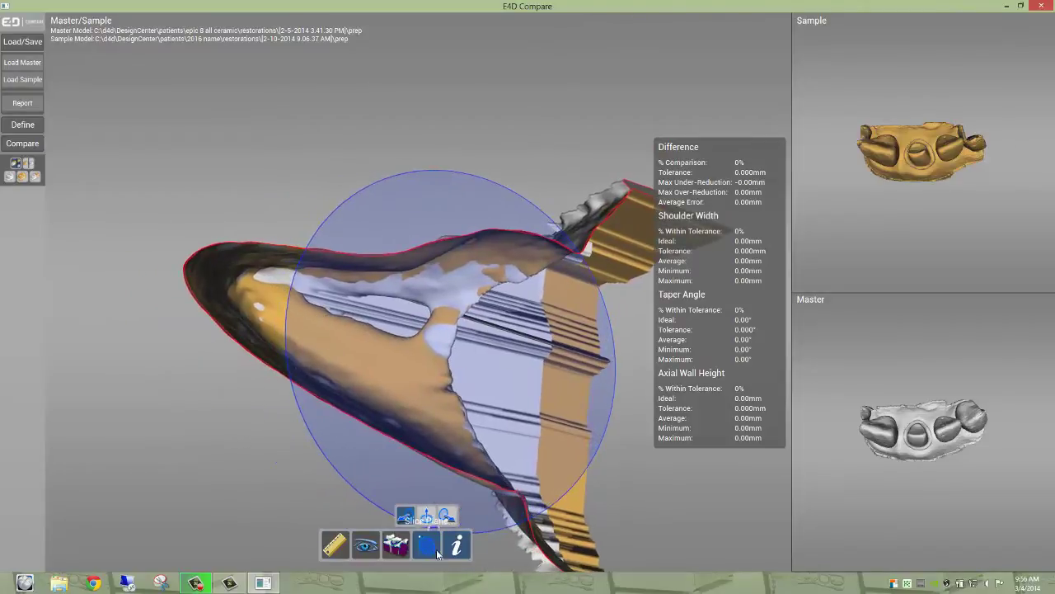
# Step: Examine the neighbouring tooth's cross-section, move the slice plane through the prep to compare both models, and turn the plane off
pyautogui.scroll(5, 385, 369)
pyautogui.moveTo(371, 301); pyautogui.dragTo(370, 299, button='right')
pyautogui.scroll(2, 368, 223)
pyautogui.moveTo(369, 223); pyautogui.dragTo(310, 175)
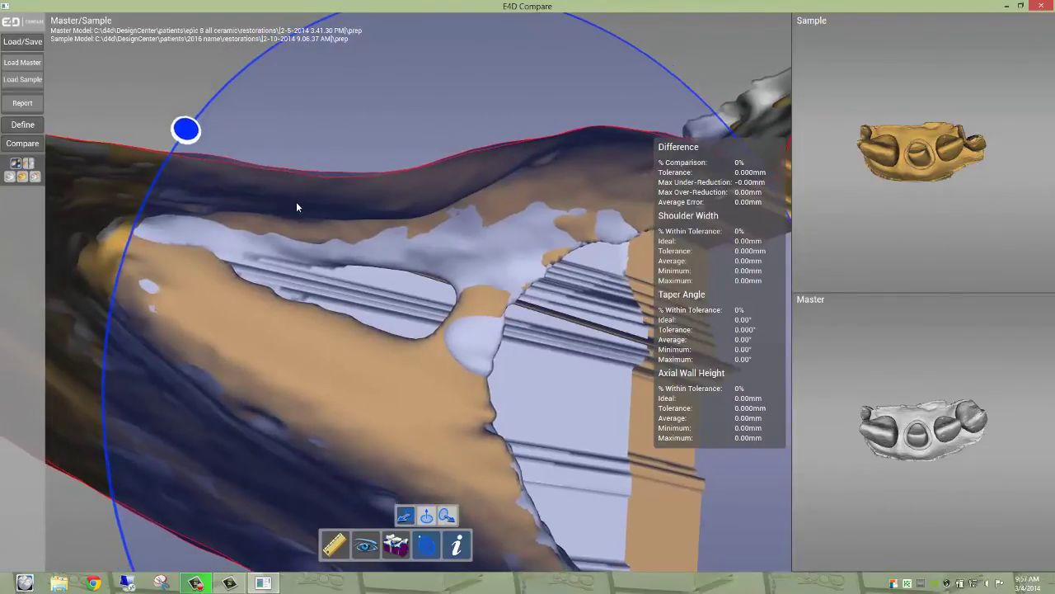
pyautogui.scroll(-4, 297, 203)
pyautogui.scroll(-3, 297, 205)
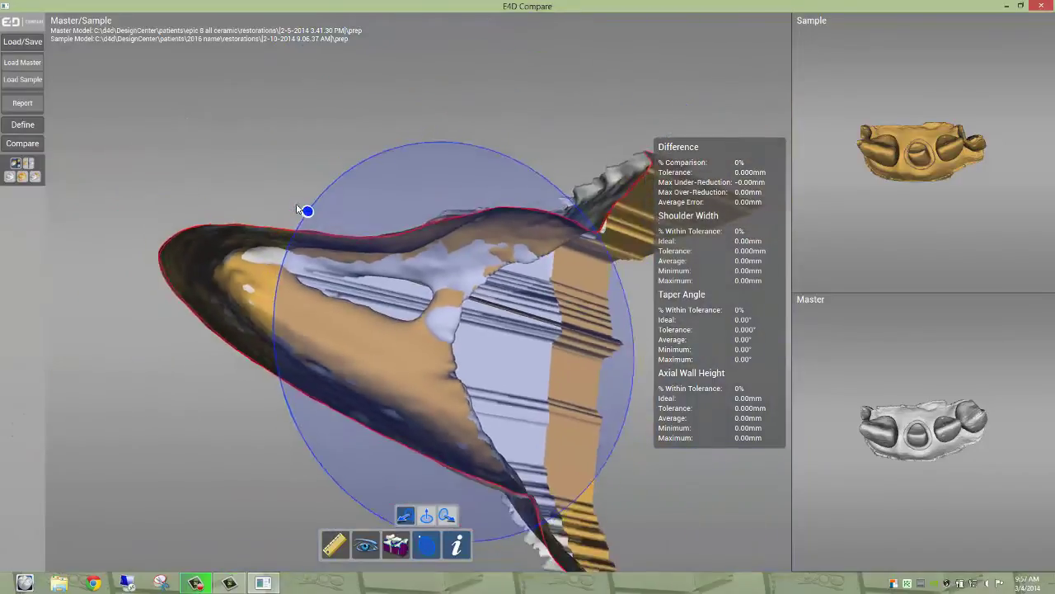
pyautogui.moveTo(296, 204); pyautogui.dragTo(338, 227, button='right')
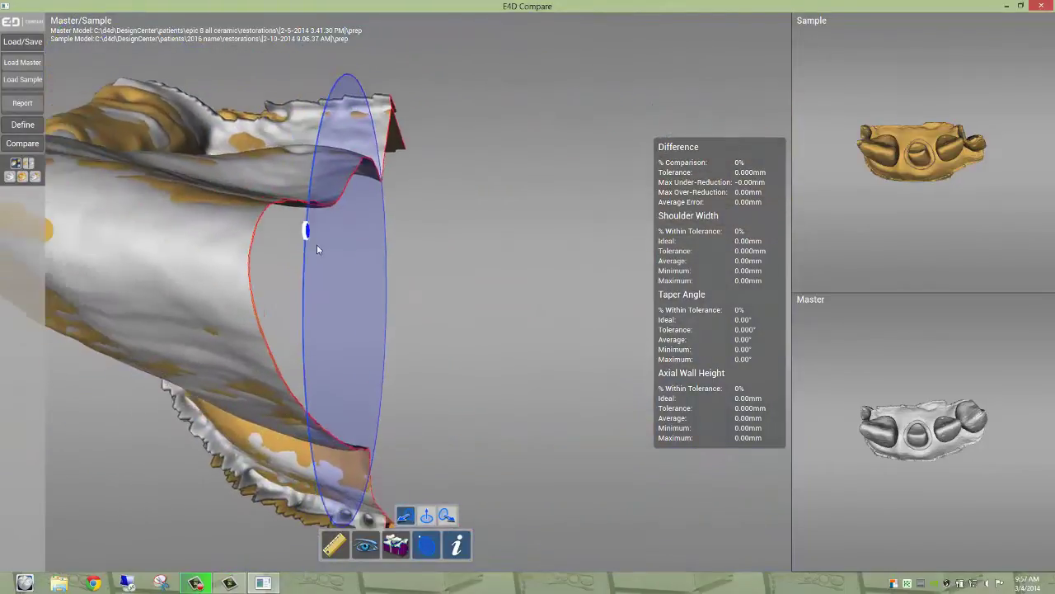
pyautogui.moveTo(346, 259); pyautogui.dragTo(617, 251)
pyautogui.moveTo(617, 251); pyautogui.dragTo(602, 290, button='right')
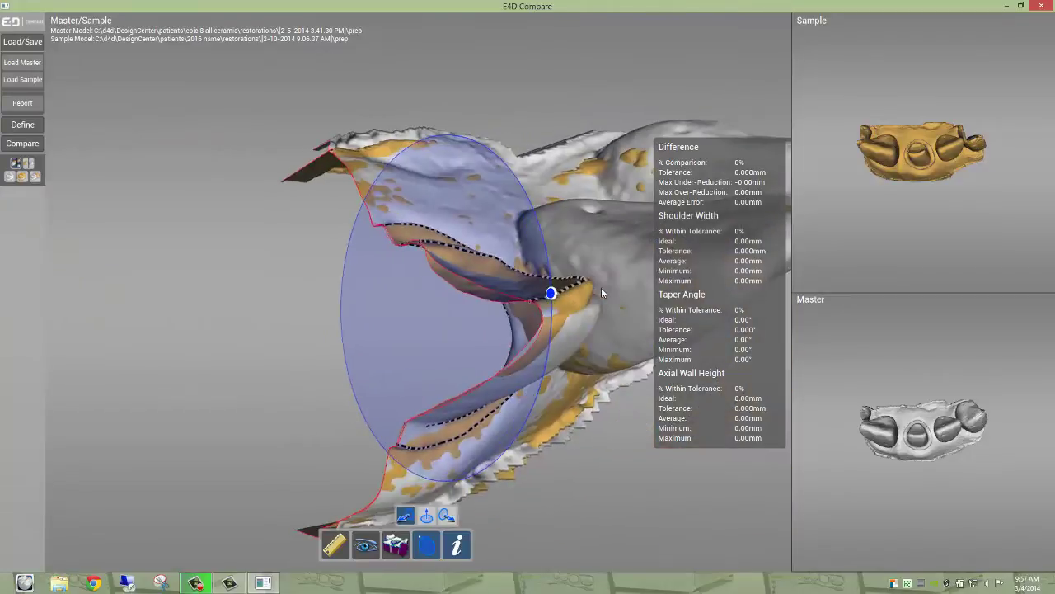
pyautogui.moveTo(540, 276); pyautogui.dragTo(515, 295, button='right')
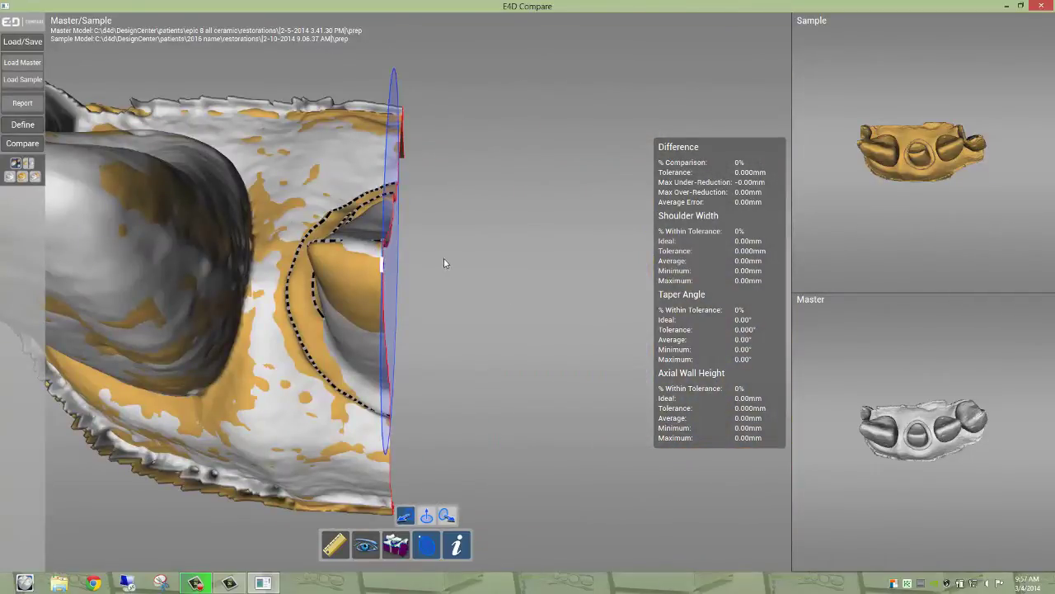
pyautogui.moveTo(381, 268); pyautogui.dragTo(165, 224)
pyautogui.click(427, 545)
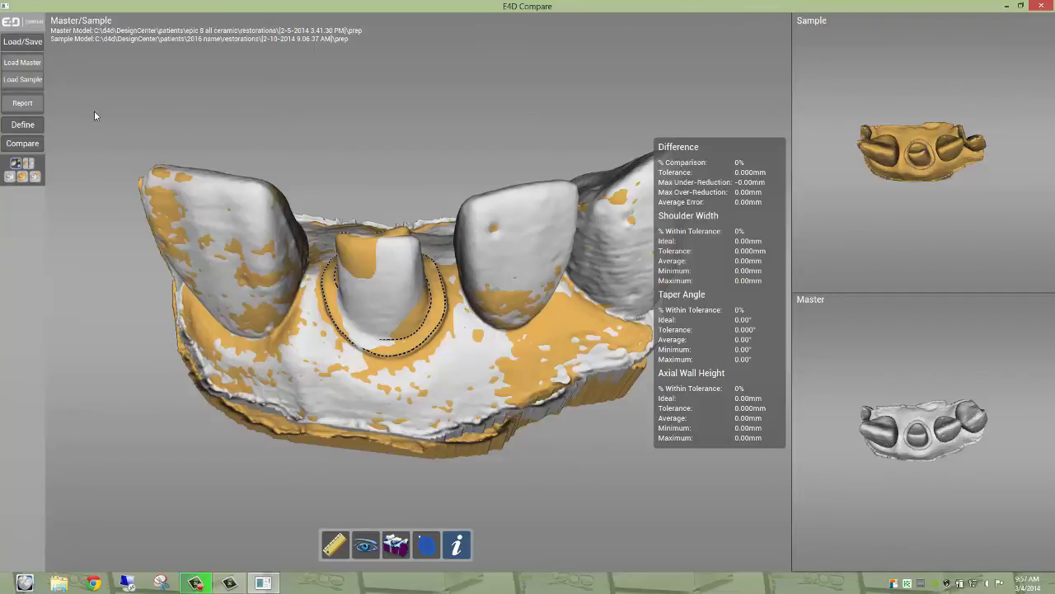
# Step: Drag Align the white master model onto the gold sample model and accept the alignment
pyautogui.click(37, 124)
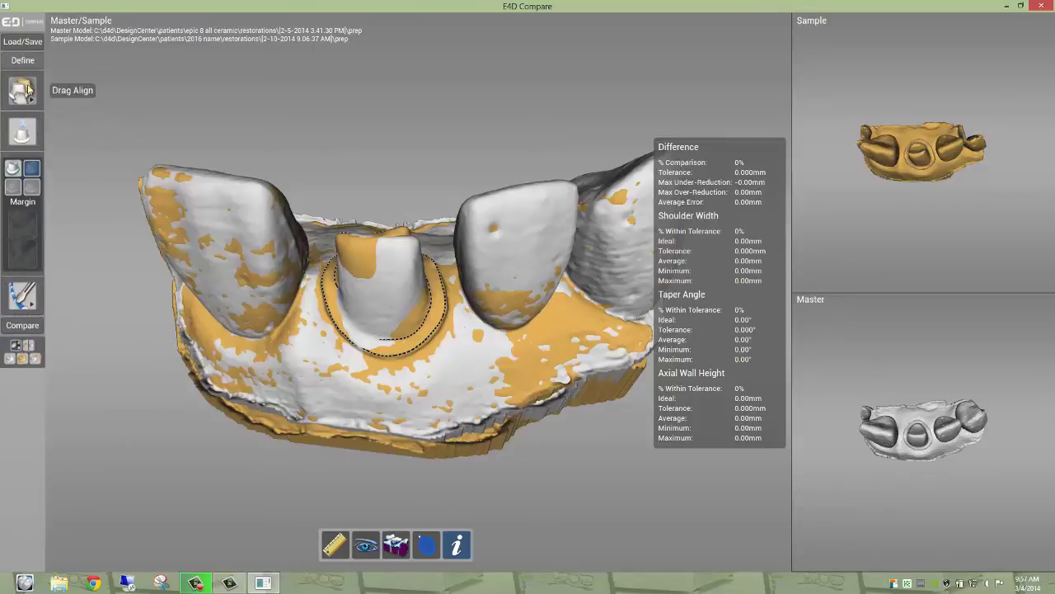
pyautogui.click(23, 91)
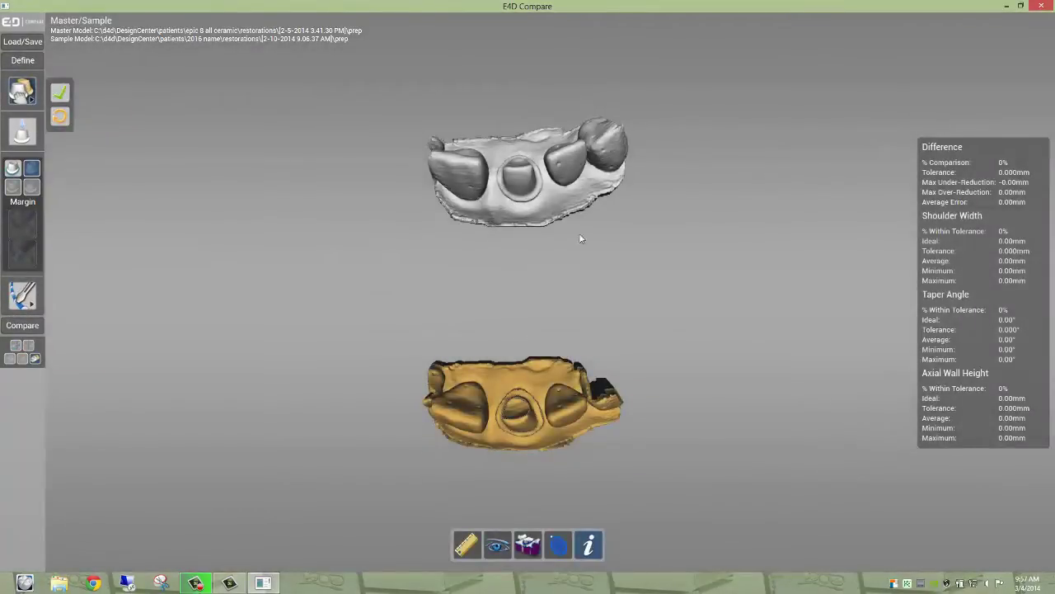
pyautogui.moveTo(530, 174); pyautogui.dragTo(505, 310)
pyautogui.moveTo(587, 356); pyautogui.dragTo(596, 359, button='right')
pyautogui.moveTo(459, 425); pyautogui.dragTo(455, 427, button='right')
pyautogui.moveTo(530, 430); pyautogui.dragTo(452, 361, button='right')
pyautogui.scroll(4, 452, 361)
pyautogui.moveTo(367, 334); pyautogui.dragTo(372, 337, button='right')
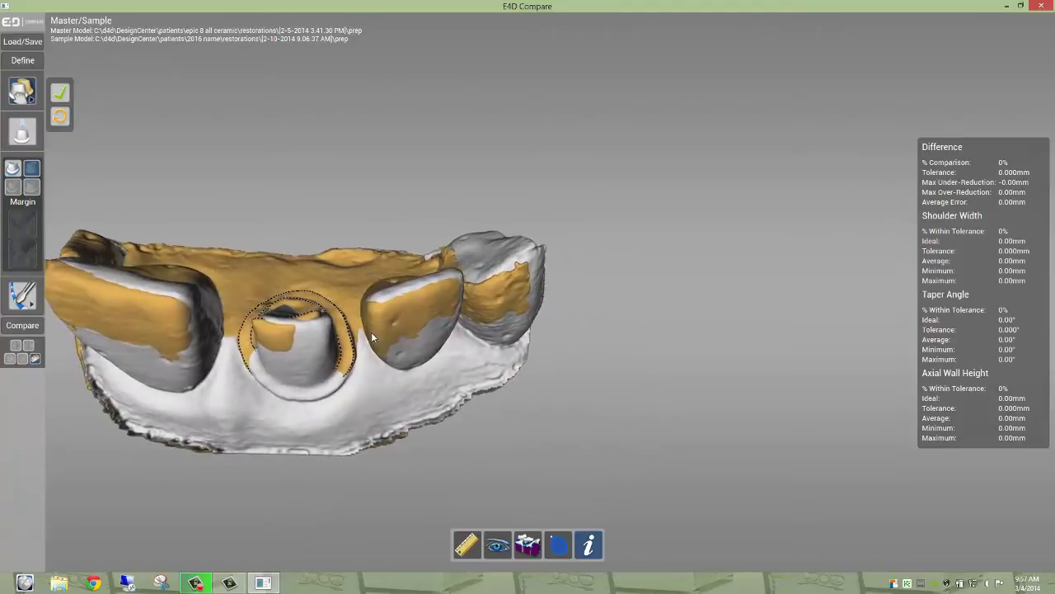
pyautogui.click(62, 93)
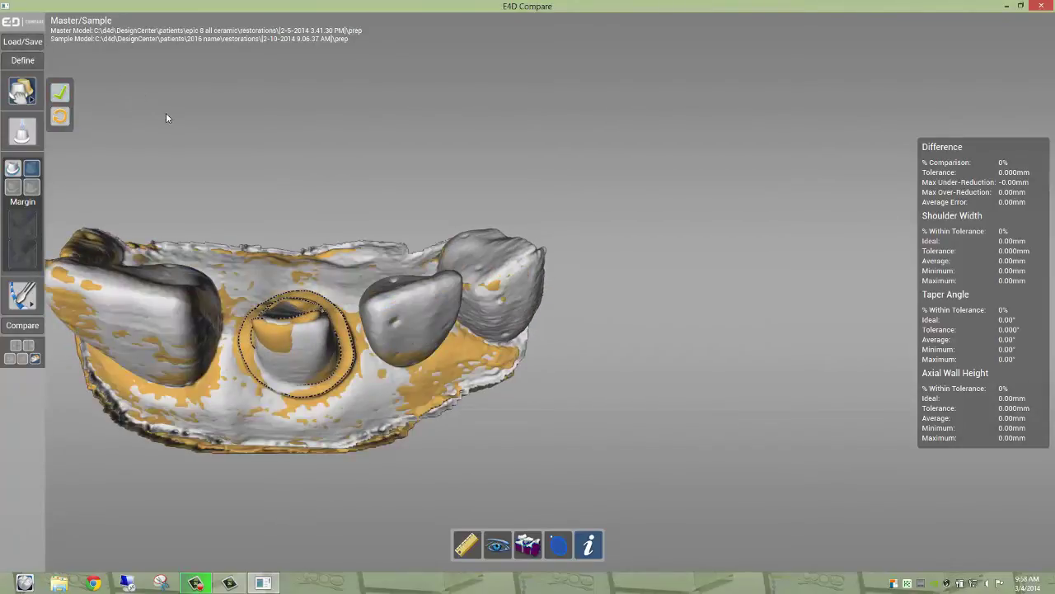
# Step: Examine the aligned models from several angles to check how evenly the two surfaces blend
pyautogui.moveTo(300, 328); pyautogui.dragTo(345, 299, button='middle')
pyautogui.moveTo(423, 200); pyautogui.dragTo(413, 233, button='middle')
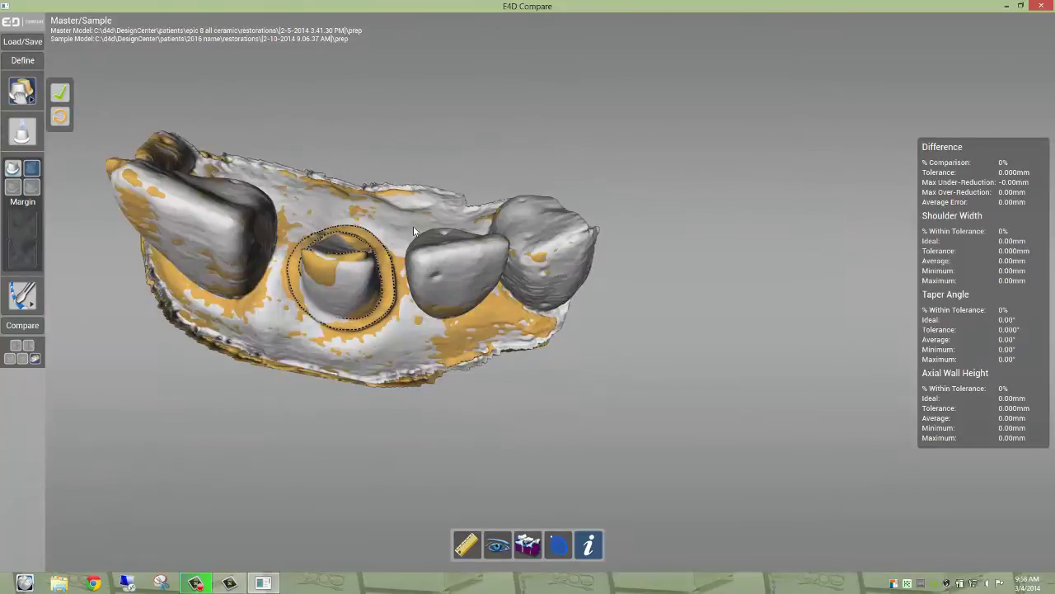
pyautogui.scroll(-4, 402, 307)
pyautogui.moveTo(403, 305); pyautogui.dragTo(355, 262, button='middle')
pyautogui.scroll(4, 404, 321)
pyautogui.scroll(-4, 366, 225)
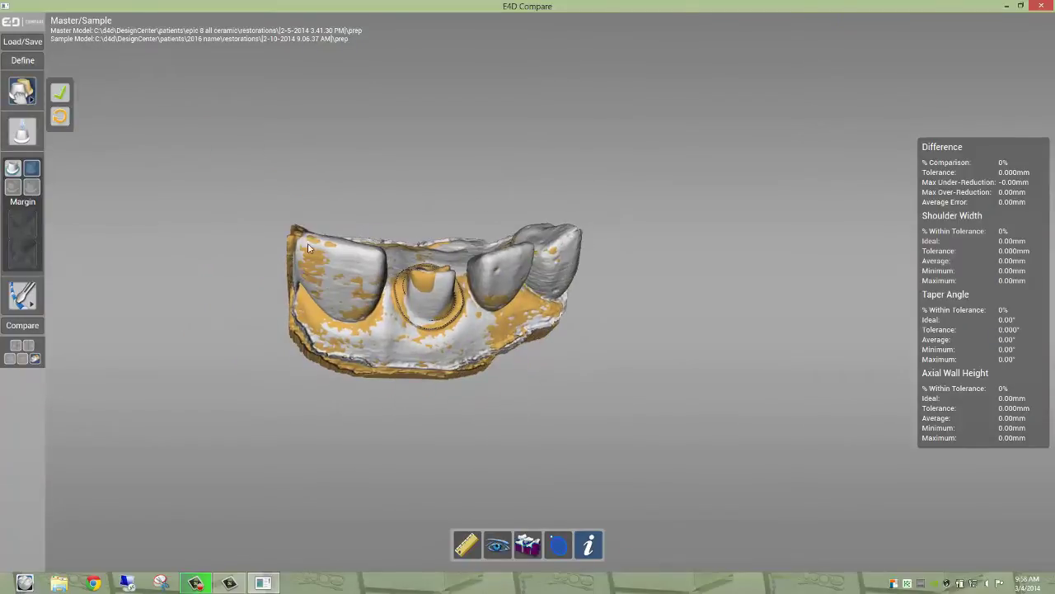
# Step: Set the sample model's occlusal angle looking straight down onto the prep
pyautogui.click(25, 131)
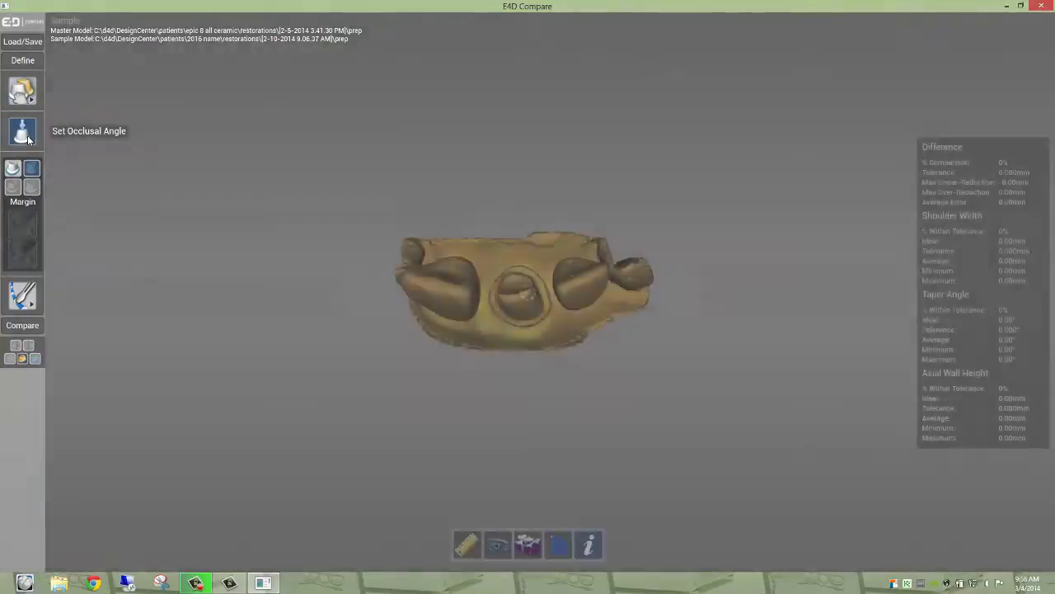
pyautogui.scroll(5, 543, 341)
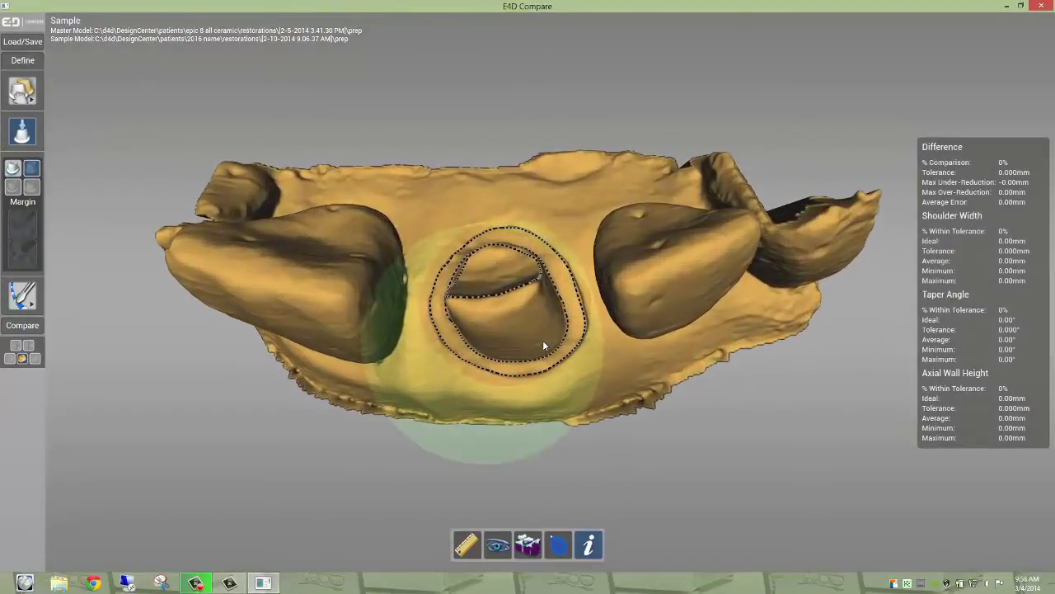
pyautogui.moveTo(545, 342); pyautogui.dragTo(544, 341, button='right')
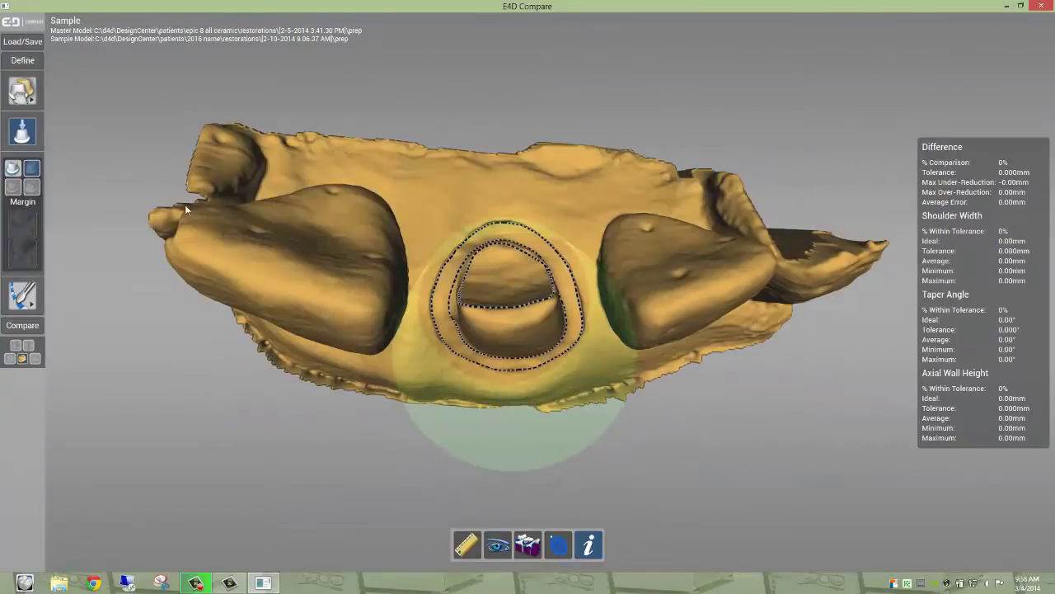
pyautogui.click(23, 132)
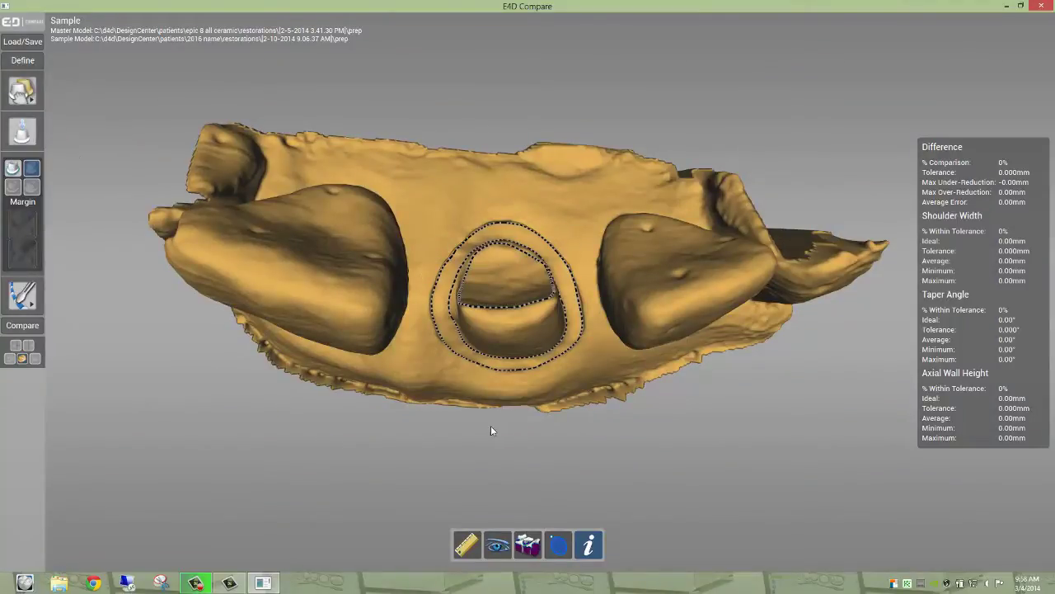
# Step: Delete the outer, middle and inner dotted curves from the sample prep using the Edit Curve Tools
pyautogui.scroll(3, 486, 423)
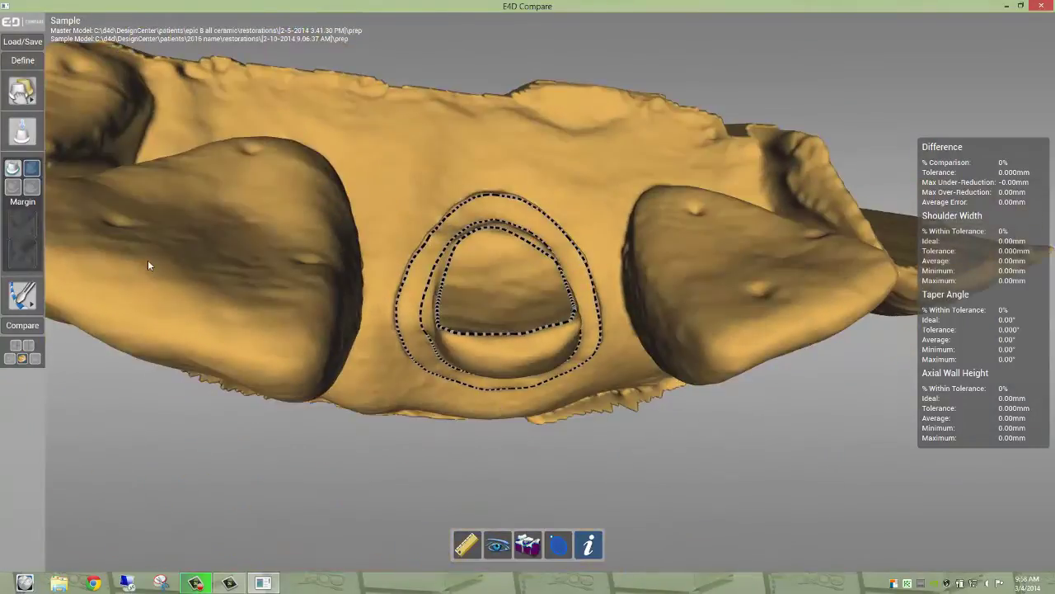
pyautogui.click(24, 296)
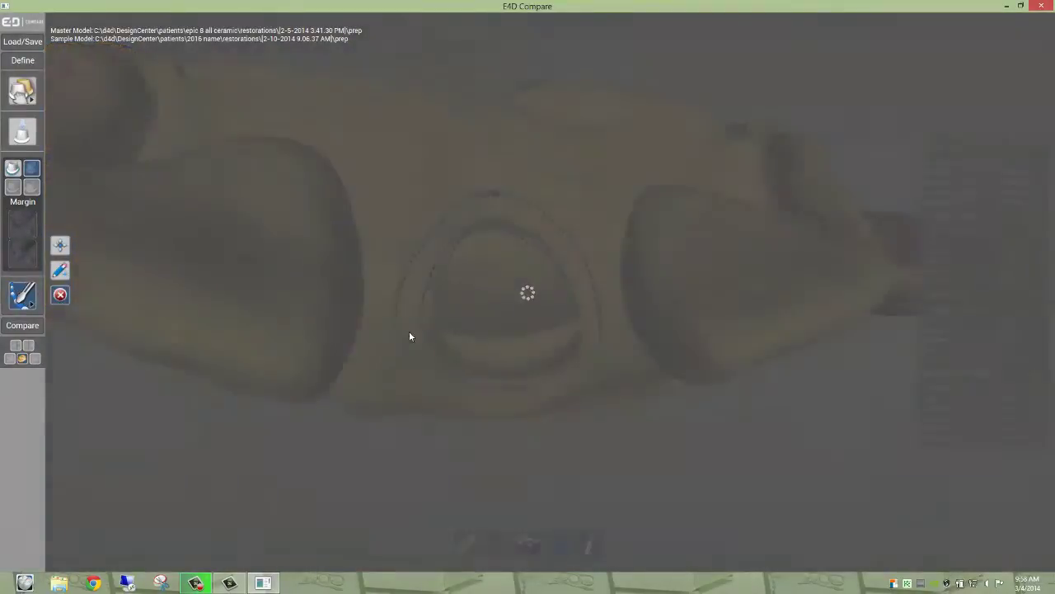
pyautogui.click(408, 329)
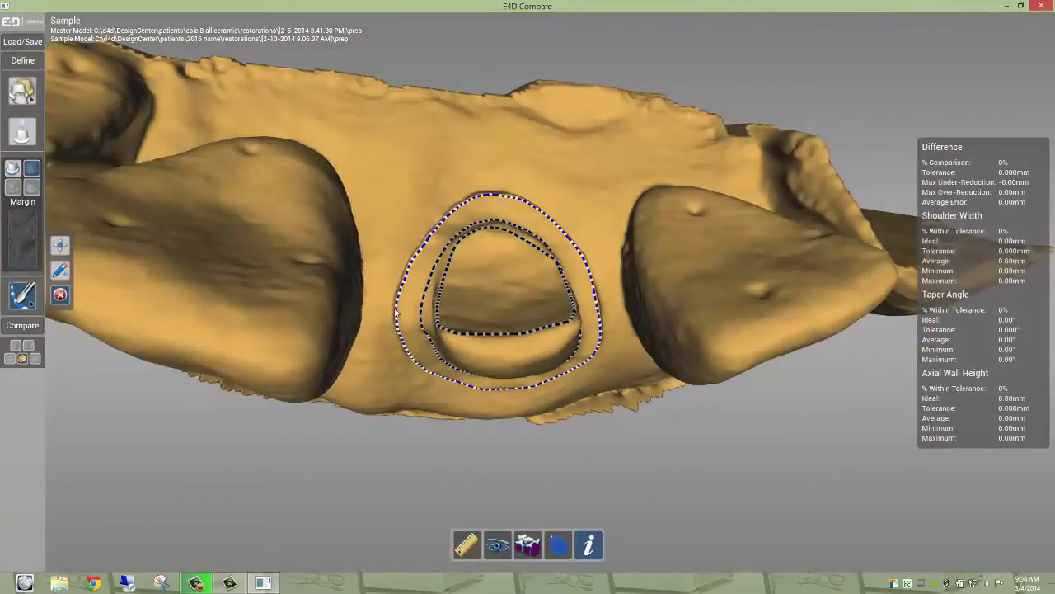
pyautogui.click(437, 315)
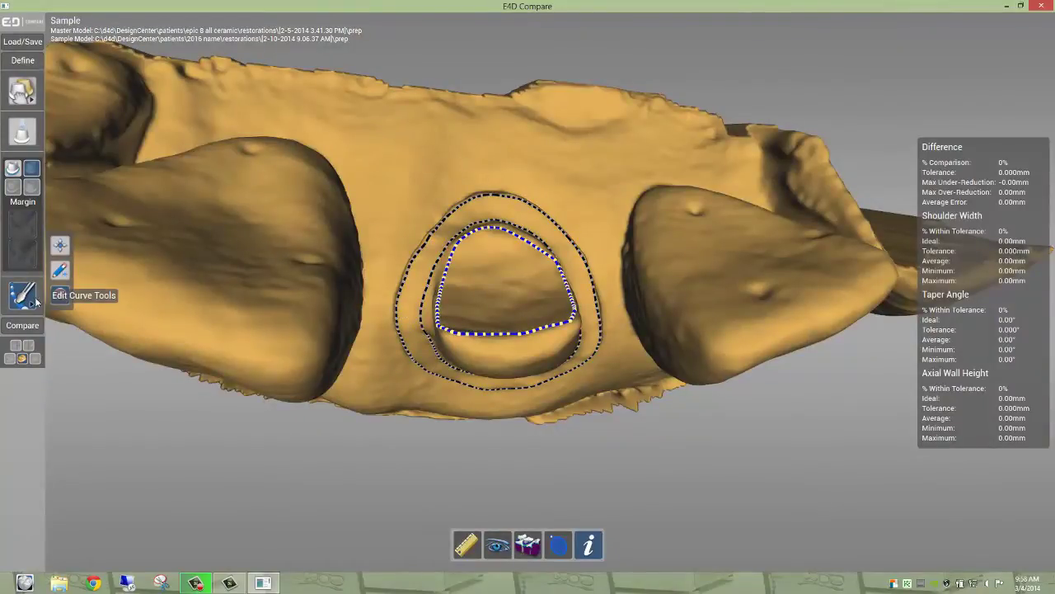
pyautogui.click(404, 290)
pyautogui.press('Delete')
pyautogui.click(425, 288)
pyautogui.press('Delete')
pyautogui.click(440, 288)
pyautogui.press('Delete')
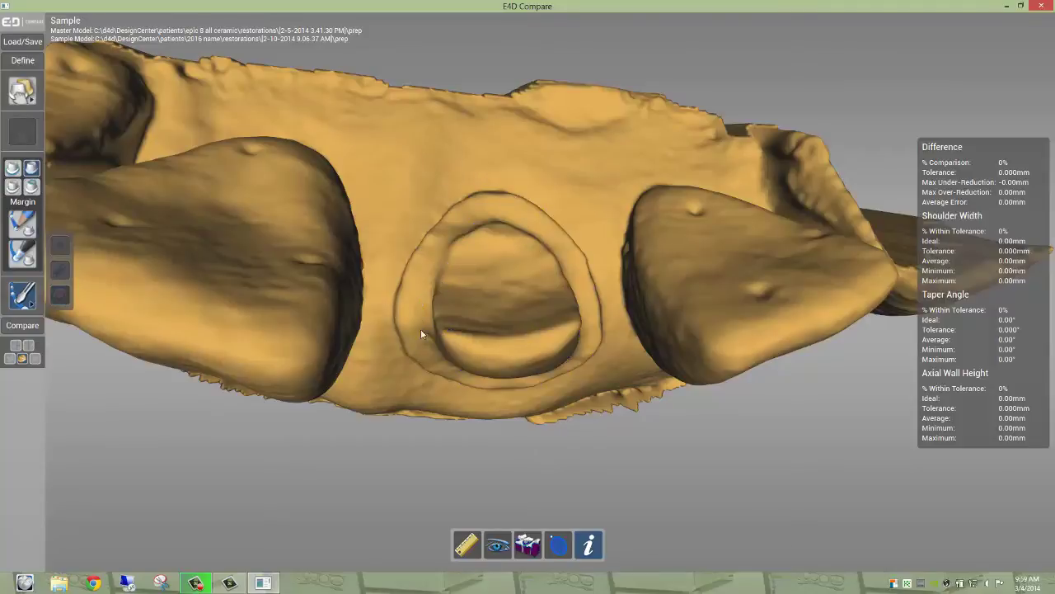
# Step: Choose the Tissue curve type and examine the sample prep's margin ledge and surrounding tissue up close
pyautogui.scroll(3, 591, 355)
pyautogui.scroll(-1, 590, 355)
pyautogui.moveTo(590, 356)
pyautogui.mouseDown(button='right')
pyautogui.moveTo(590, 338)
pyautogui.moveTo(590, 350)
pyautogui.mouseUp(button='right')
pyautogui.scroll(-3, 256, 246)
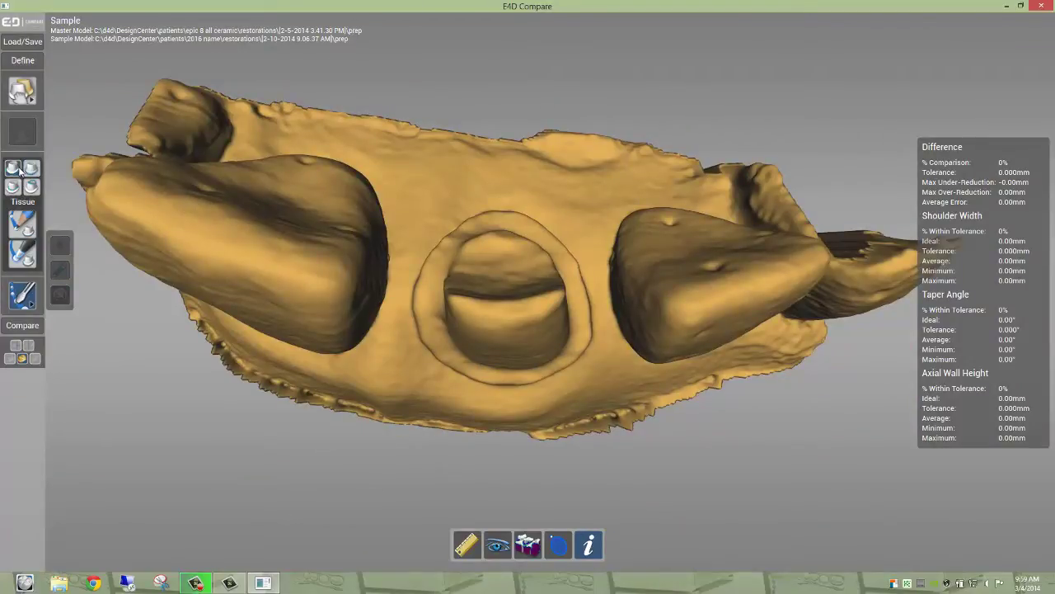
pyautogui.scroll(4, 539, 410)
pyautogui.moveTo(536, 409); pyautogui.dragTo(534, 380, button='middle')
pyautogui.scroll(3, 622, 422)
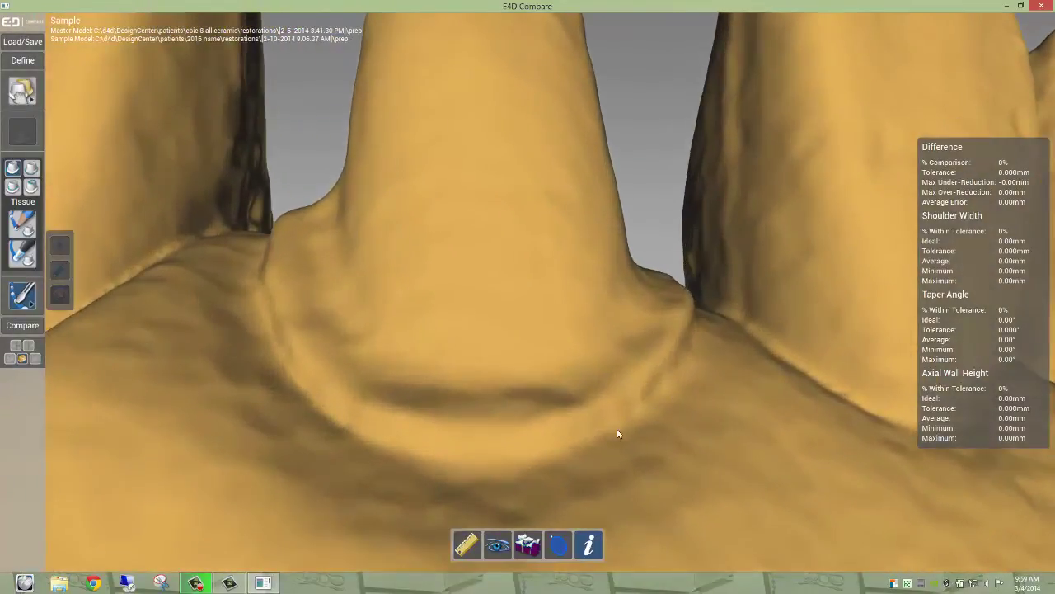
pyautogui.moveTo(685, 389); pyautogui.dragTo(673, 385, button='middle')
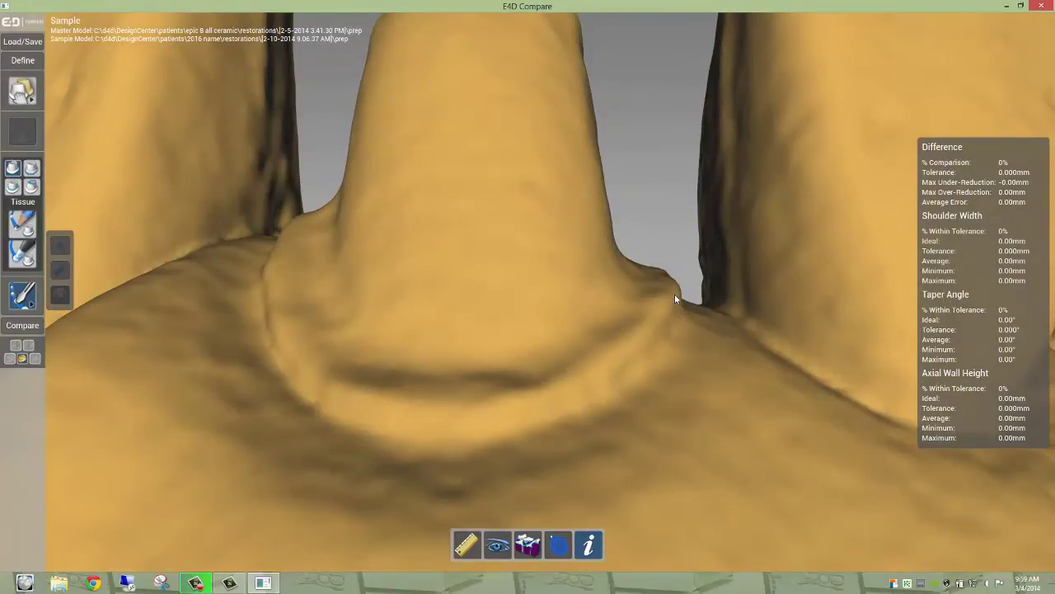
pyautogui.moveTo(675, 327); pyautogui.dragTo(640, 334, button='middle')
pyautogui.moveTo(639, 333); pyautogui.dragTo(563, 271)
pyautogui.moveTo(392, 298); pyautogui.dragTo(386, 272)
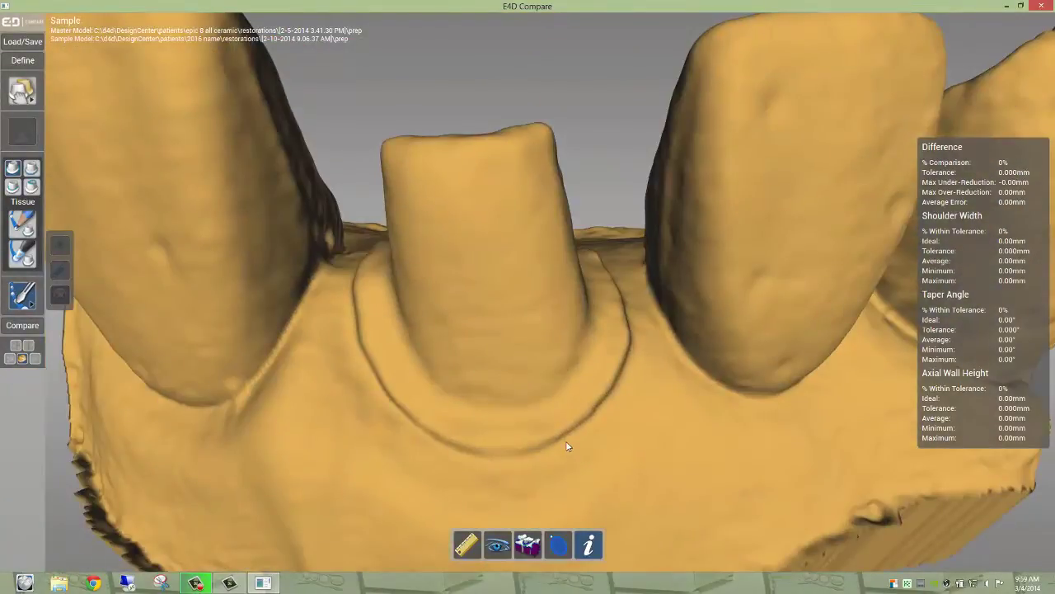
pyautogui.moveTo(567, 438); pyautogui.dragTo(567, 429)
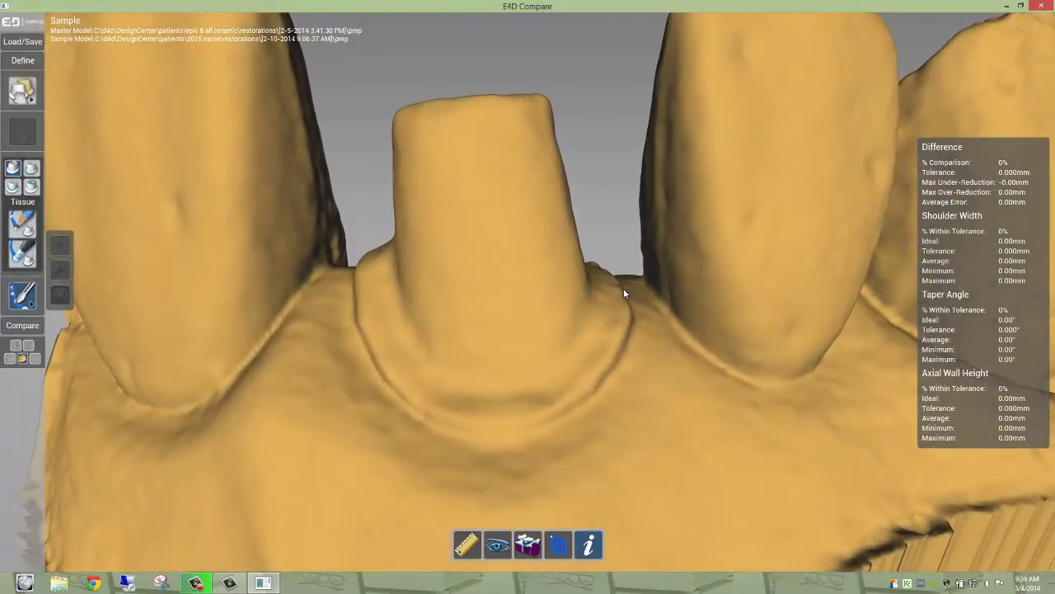
pyautogui.scroll(-1, 618, 336)
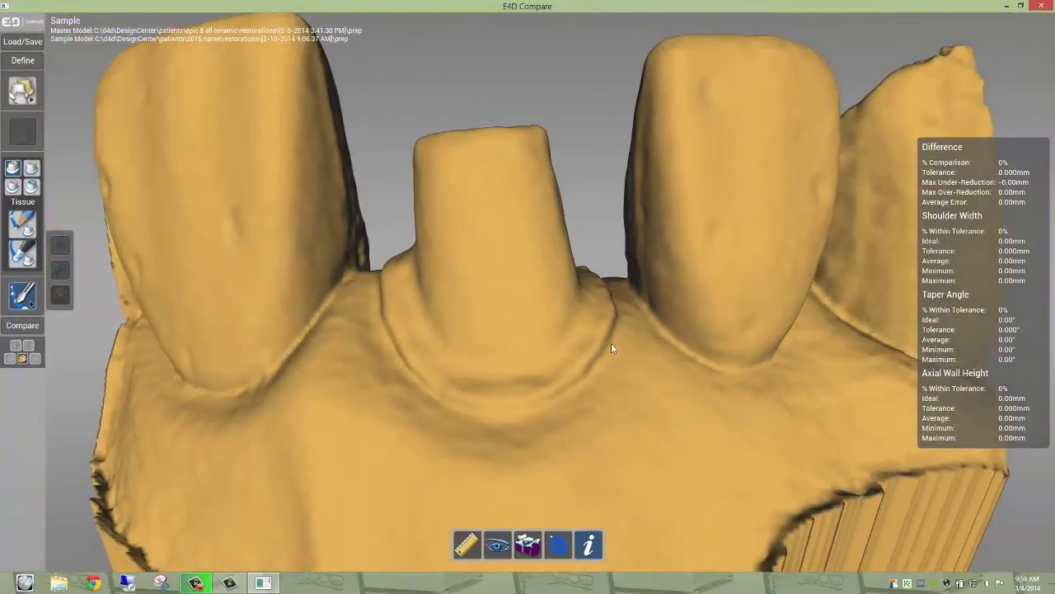
pyautogui.moveTo(519, 298); pyautogui.dragTo(525, 324, button='middle')
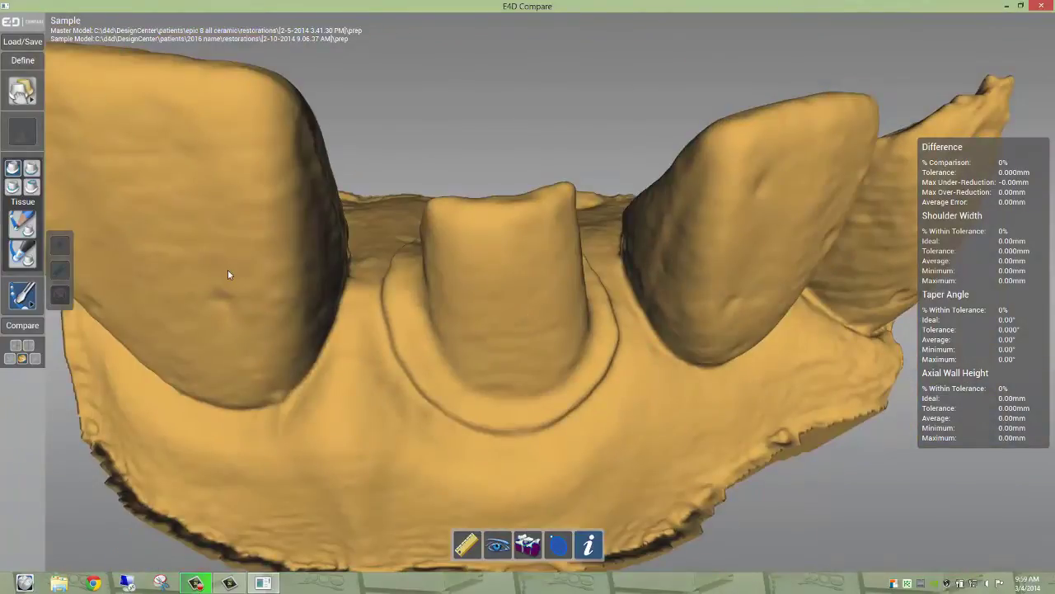
# Step: Choose the Margin curve type and trace a closed margin curve around the outer edge of the sample prep's ledge
pyautogui.click(31, 168)
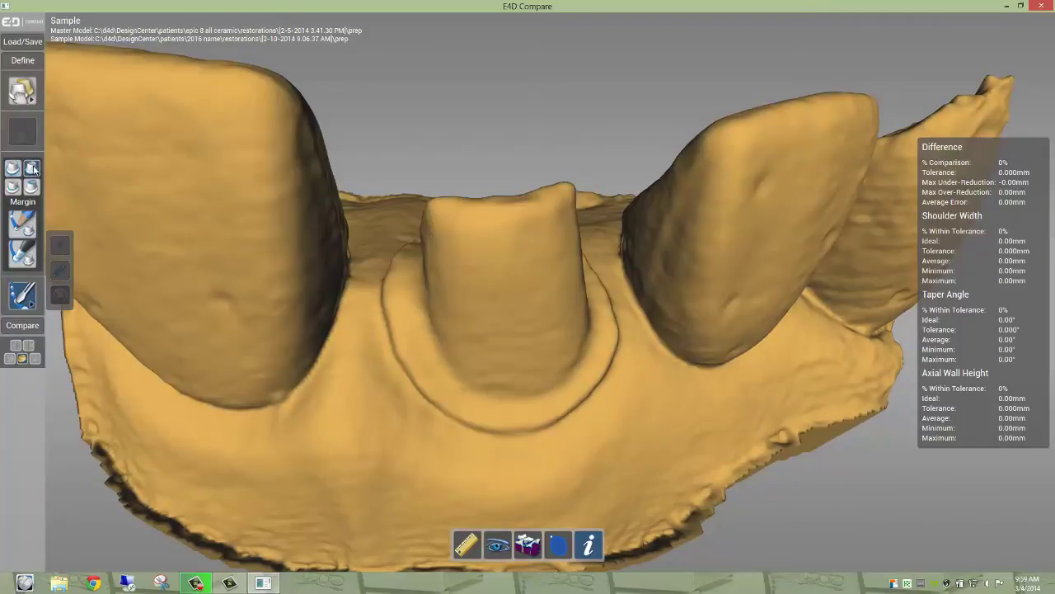
pyautogui.click(18, 188)
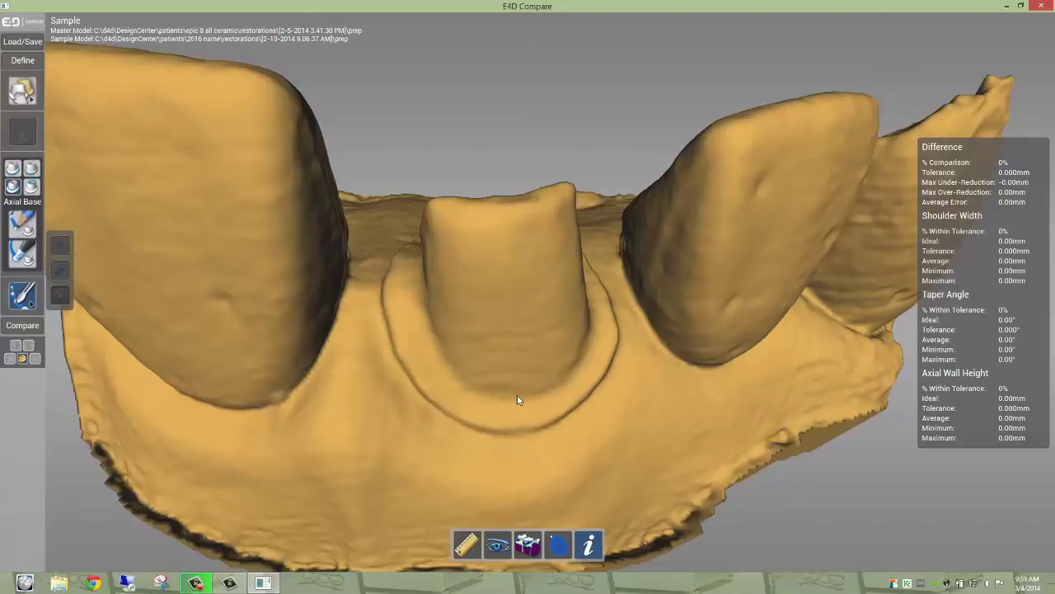
pyautogui.click(31, 168)
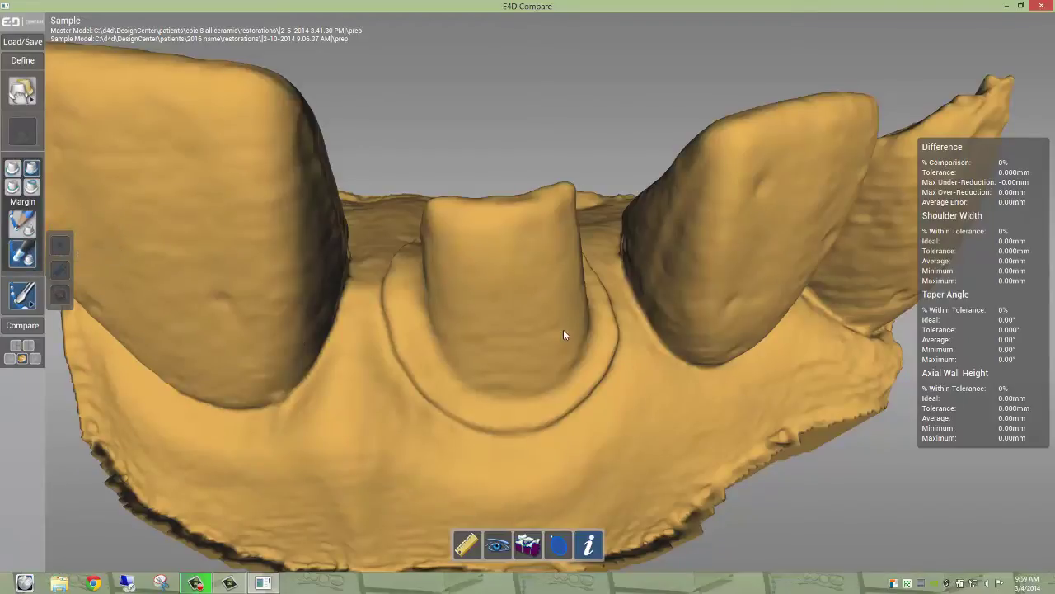
pyautogui.moveTo(564, 330); pyautogui.dragTo(562, 360, button='right')
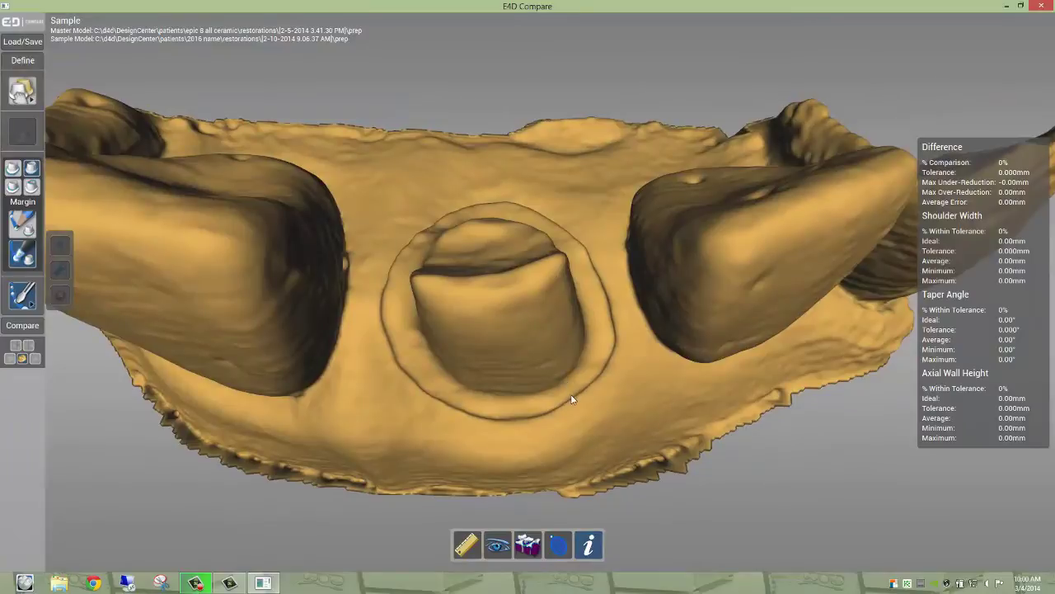
pyautogui.moveTo(572, 400)
pyautogui.mouseDown()
pyautogui.moveTo(607, 355)
pyautogui.moveTo(600, 303)
pyautogui.moveTo(512, 210)
pyautogui.mouseUp()
pyautogui.moveTo(416, 259)
pyautogui.mouseDown()
pyautogui.moveTo(393, 267)
pyautogui.moveTo(401, 339)
pyautogui.moveTo(497, 419)
pyautogui.moveTo(561, 405)
pyautogui.mouseUp()
# Step: Pull the stray points of the margin curve onto the ledge's outer edge at the front and one side of the prep
pyautogui.moveTo(561, 405); pyautogui.dragTo(556, 388, button='right')
pyautogui.scroll(3, 587, 370)
pyautogui.moveTo(556, 388)
pyautogui.mouseDown()
pyautogui.moveTo(588, 371)
pyautogui.moveTo(638, 431)
pyautogui.moveTo(647, 427)
pyautogui.mouseUp()
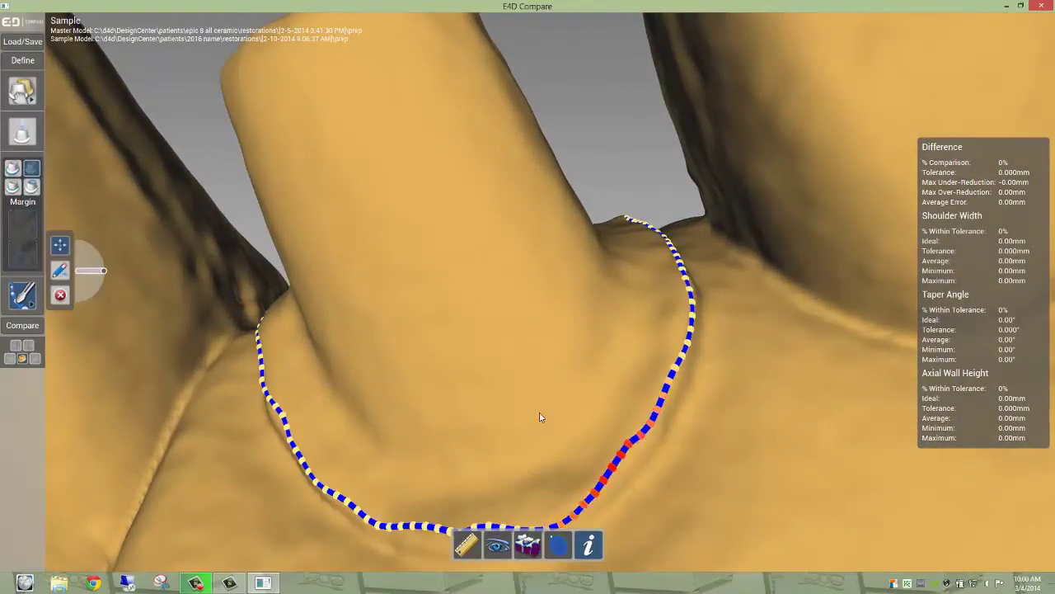
pyautogui.moveTo(539, 417); pyautogui.dragTo(540, 302, button='right')
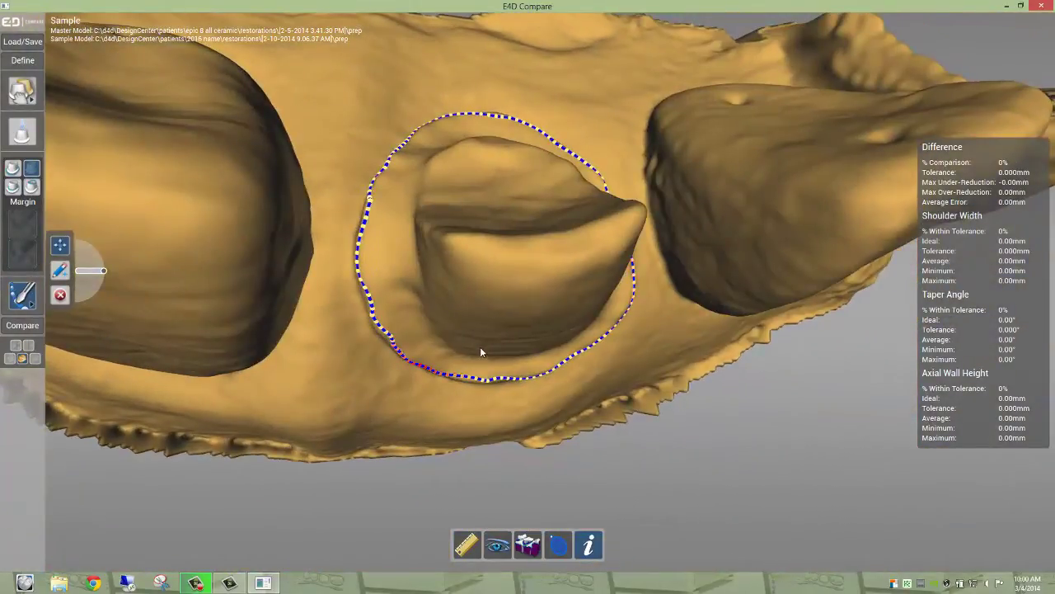
pyautogui.moveTo(388, 335); pyautogui.dragTo(405, 315)
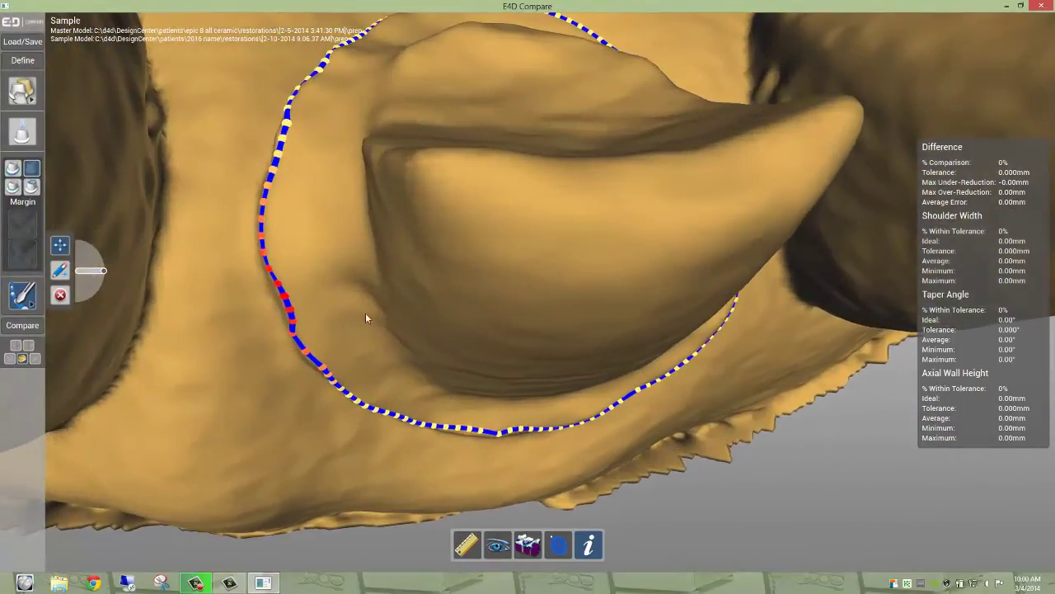
pyautogui.moveTo(291, 314)
pyautogui.mouseDown()
pyautogui.moveTo(315, 313)
pyautogui.moveTo(292, 314)
pyautogui.mouseUp()
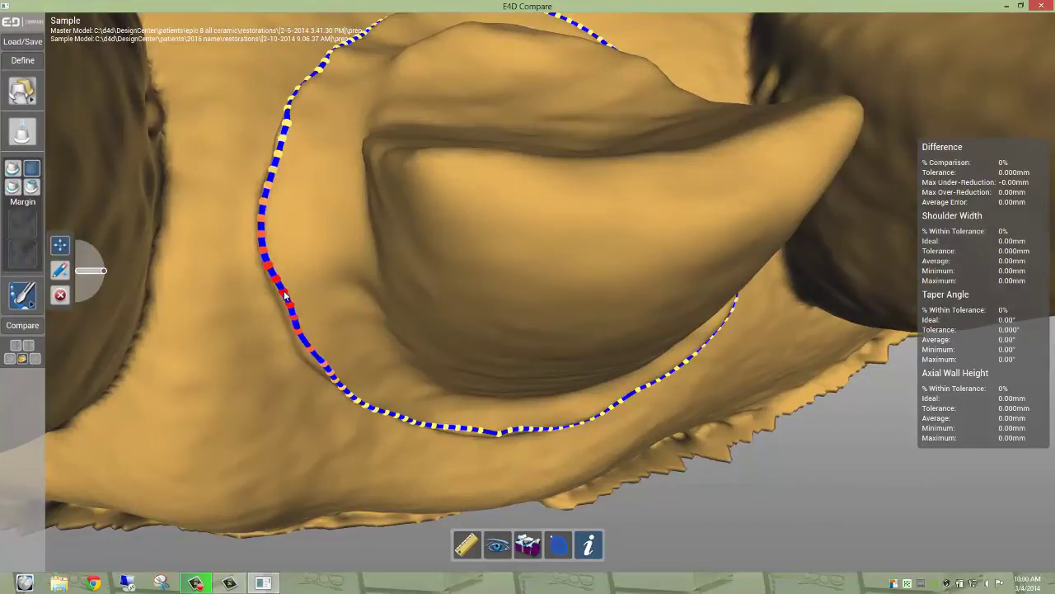
# Step: Correct the rest of the margin curve along the front, the opposite side and the back of the ledge
pyautogui.moveTo(323, 353)
pyautogui.mouseDown()
pyautogui.moveTo(346, 383)
pyautogui.moveTo(472, 435)
pyautogui.mouseUp()
pyautogui.moveTo(528, 431); pyautogui.dragTo(534, 398, button='right')
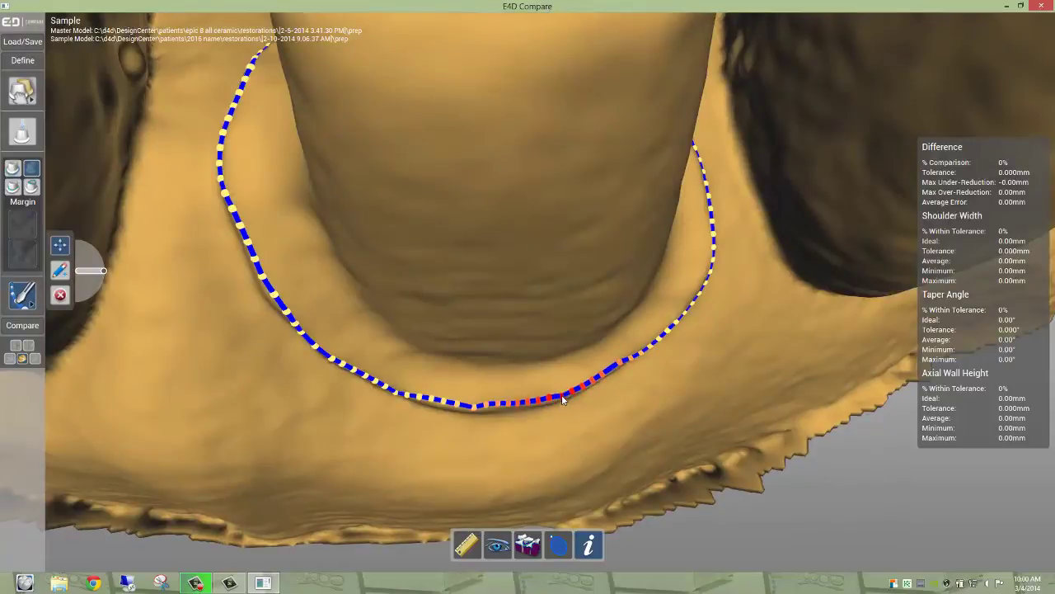
pyautogui.moveTo(612, 374)
pyautogui.mouseDown()
pyautogui.moveTo(684, 307)
pyautogui.moveTo(575, 396)
pyautogui.mouseUp()
pyautogui.moveTo(580, 236); pyautogui.dragTo(587, 262, button='right')
pyautogui.moveTo(666, 165)
pyautogui.mouseDown()
pyautogui.moveTo(527, 51)
pyautogui.moveTo(433, 39)
pyautogui.moveTo(400, 57)
pyautogui.moveTo(367, 51)
pyautogui.moveTo(299, 124)
pyautogui.moveTo(360, 169)
pyautogui.moveTo(428, 89)
pyautogui.mouseUp()
pyautogui.moveTo(440, 211); pyautogui.dragTo(458, 260, button='right')
pyautogui.scroll(-5, 460, 203)
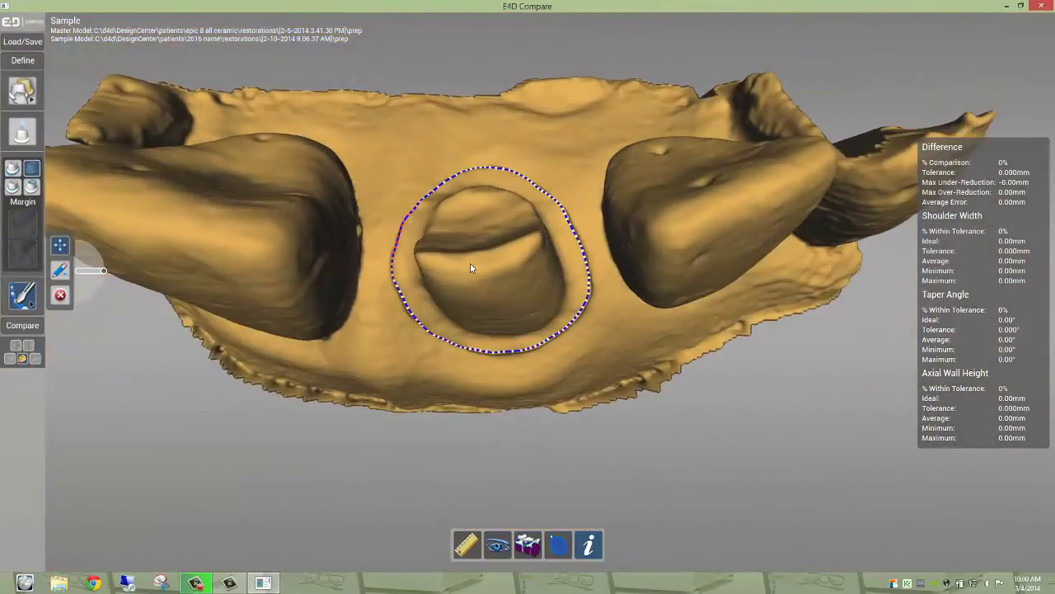
# Step: Fine-tune the front and front corner of the margin curve so it follows the ledge's outer edge closely
pyautogui.scroll(5, 468, 325)
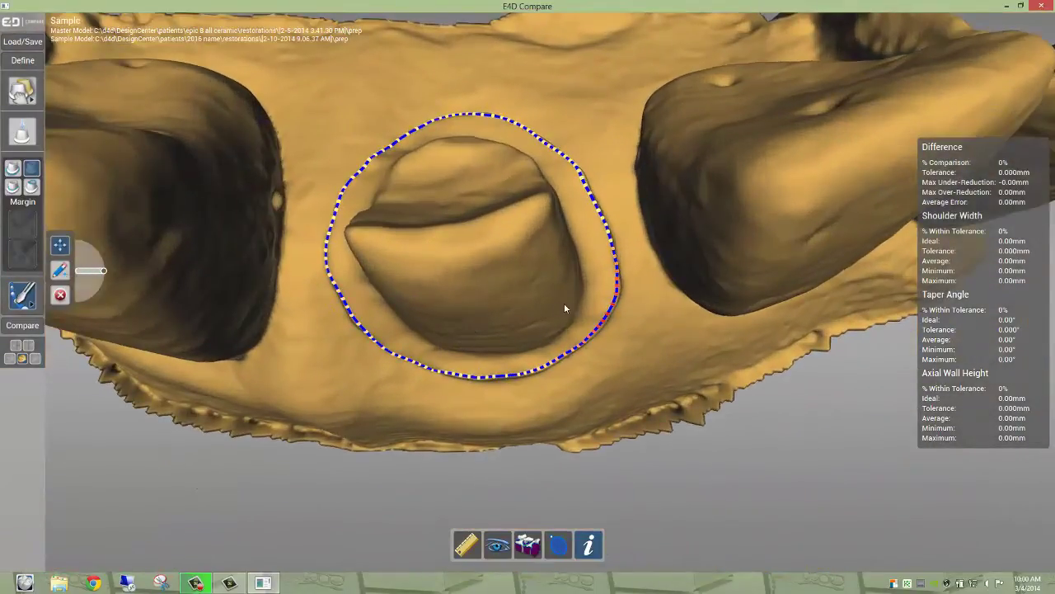
pyautogui.moveTo(557, 305); pyautogui.dragTo(520, 287, button='right')
pyautogui.scroll(5, 454, 346)
pyautogui.moveTo(454, 413); pyautogui.dragTo(497, 417)
pyautogui.scroll(1, 333, 328)
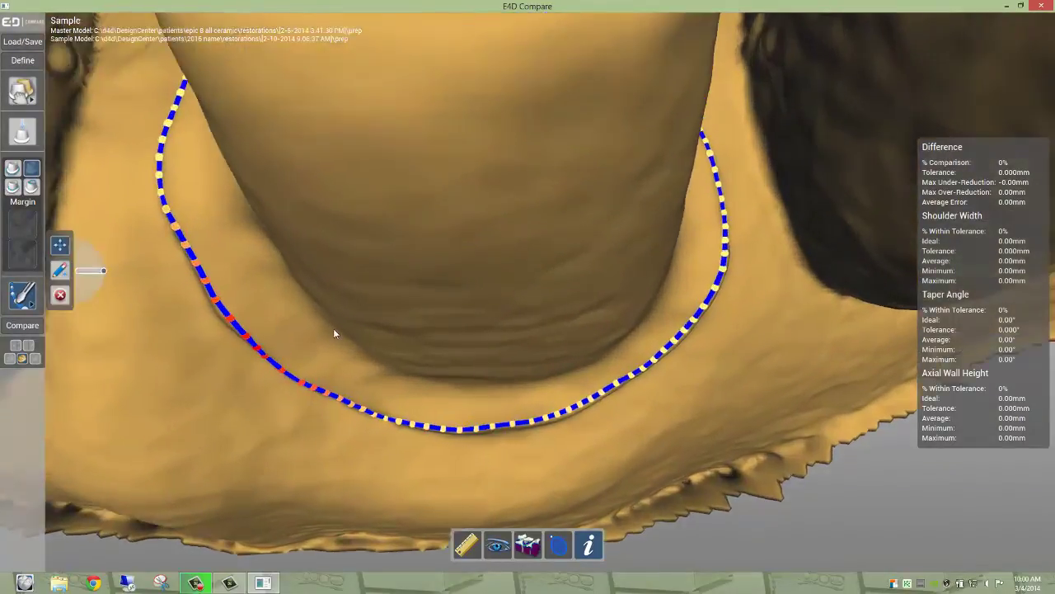
pyautogui.moveTo(230, 318); pyautogui.dragTo(225, 312)
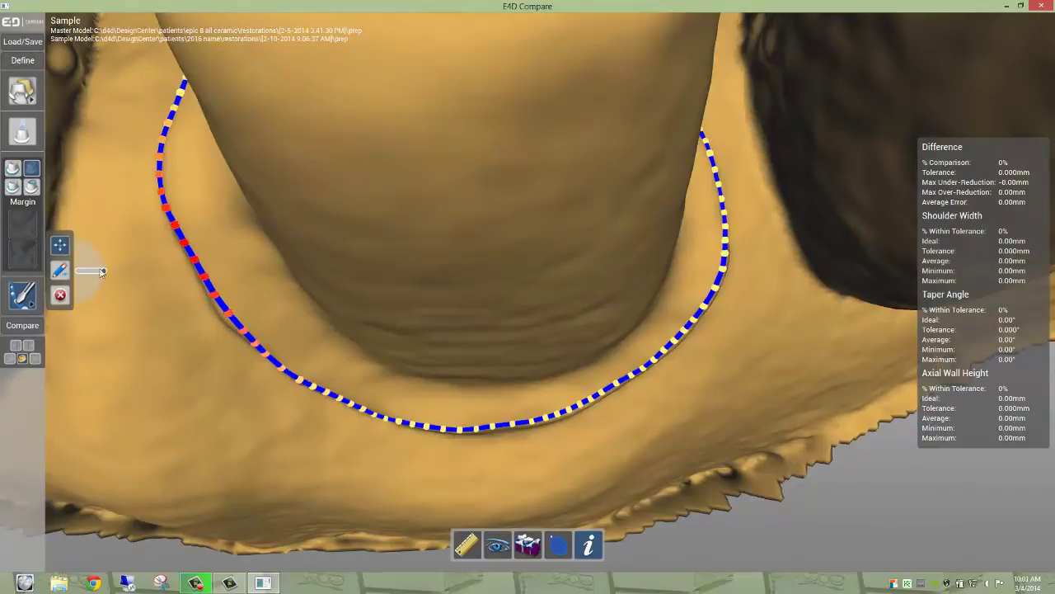
# Step: Vary the curve-edit influence range while nudging the margin curve's front corner, and leave the range near its minimum
pyautogui.moveTo(103, 272); pyautogui.dragTo(96, 272)
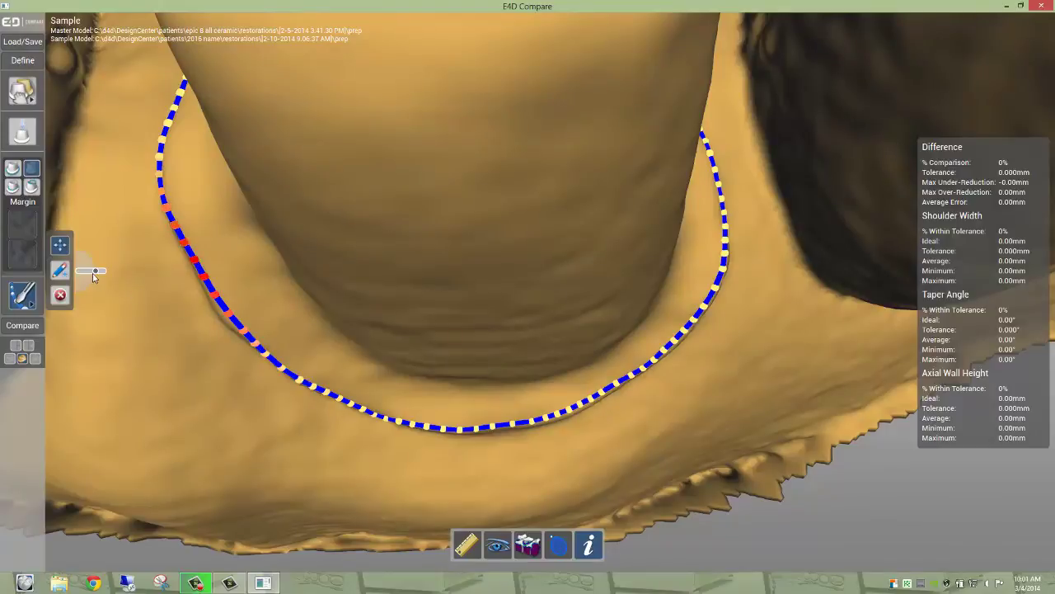
pyautogui.moveTo(95, 271); pyautogui.dragTo(88, 271)
pyautogui.moveTo(226, 311)
pyautogui.mouseDown()
pyautogui.moveTo(254, 283)
pyautogui.moveTo(224, 313)
pyautogui.mouseUp()
pyautogui.moveTo(89, 271); pyautogui.dragTo(105, 273)
pyautogui.moveTo(316, 385)
pyautogui.mouseDown()
pyautogui.moveTo(343, 325)
pyautogui.moveTo(305, 383)
pyautogui.mouseUp()
pyautogui.moveTo(104, 272); pyautogui.dragTo(84, 273)
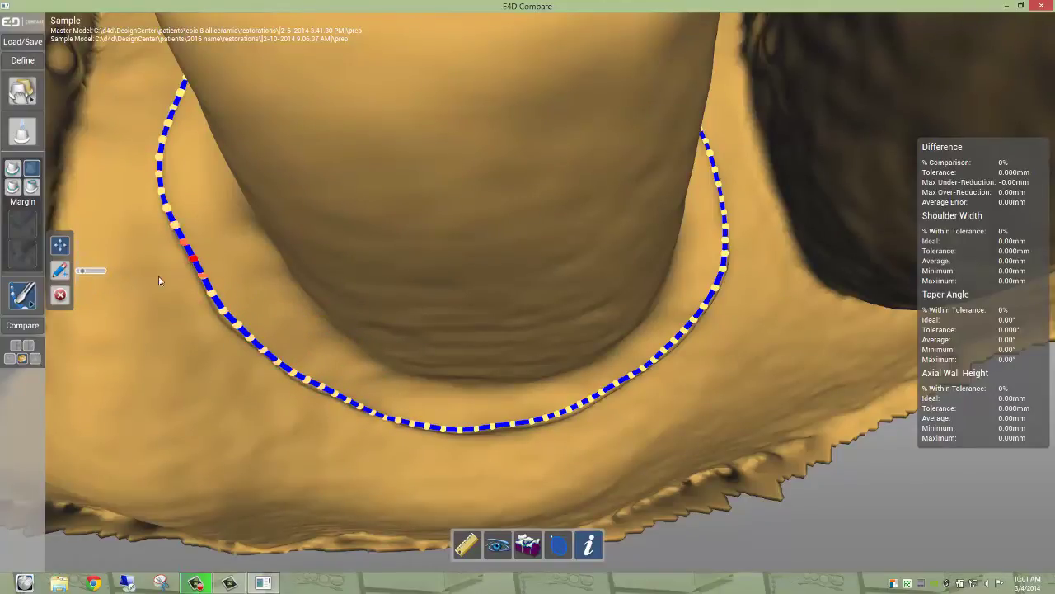
# Step: Pull a short stretch of the margin curve inward, and replace it with an added segment drawn along the ledge's edge
pyautogui.moveTo(198, 279)
pyautogui.mouseDown()
pyautogui.moveTo(234, 250)
pyautogui.moveTo(268, 287)
pyautogui.moveTo(254, 290)
pyautogui.mouseUp()
pyautogui.moveTo(211, 296); pyautogui.dragTo(214, 293, button='middle')
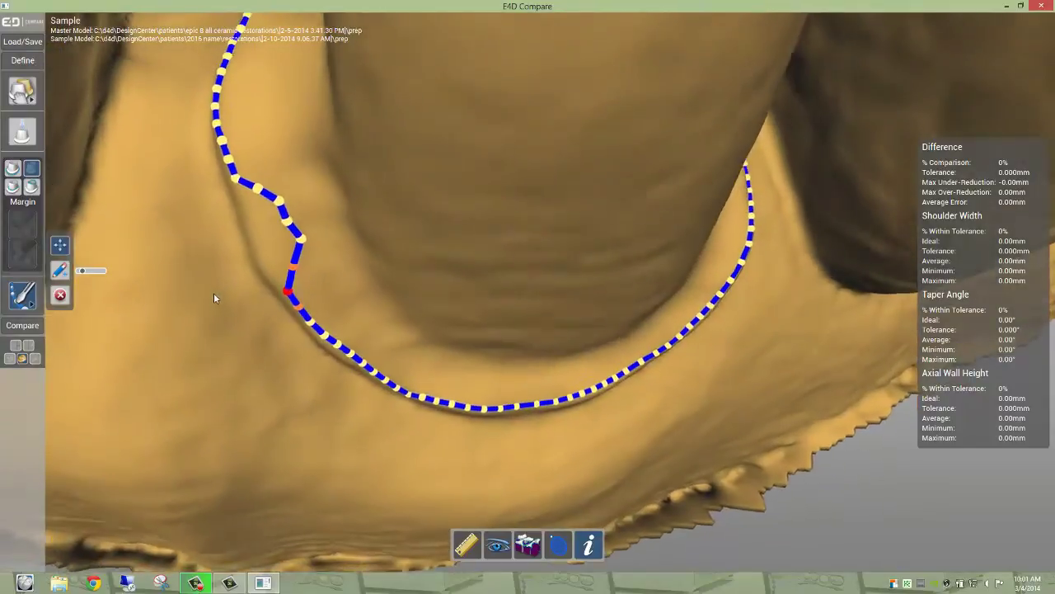
pyautogui.click(63, 272)
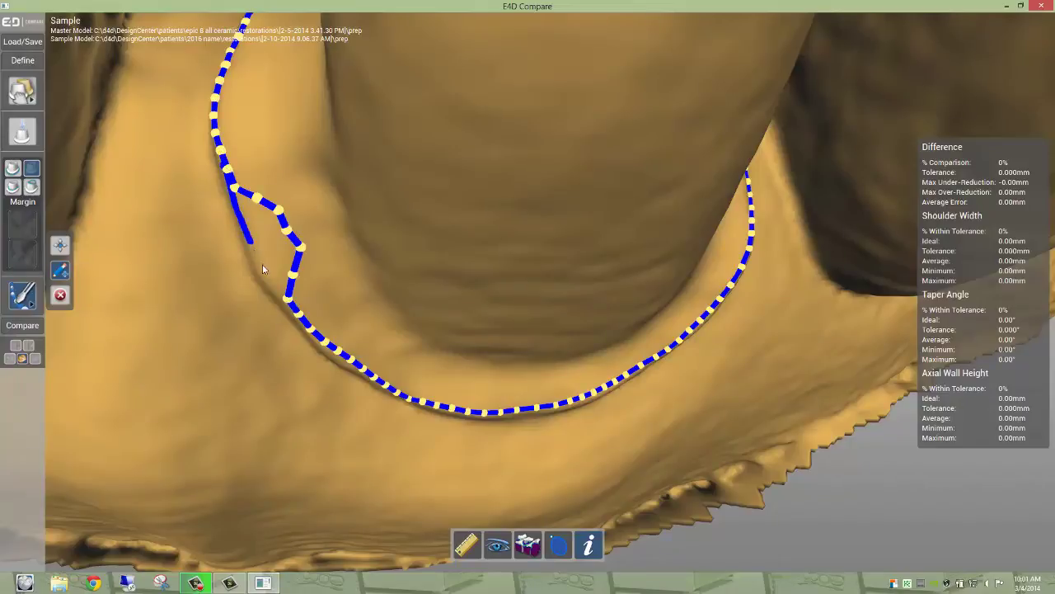
pyautogui.moveTo(278, 289); pyautogui.dragTo(299, 318)
pyautogui.click(62, 275)
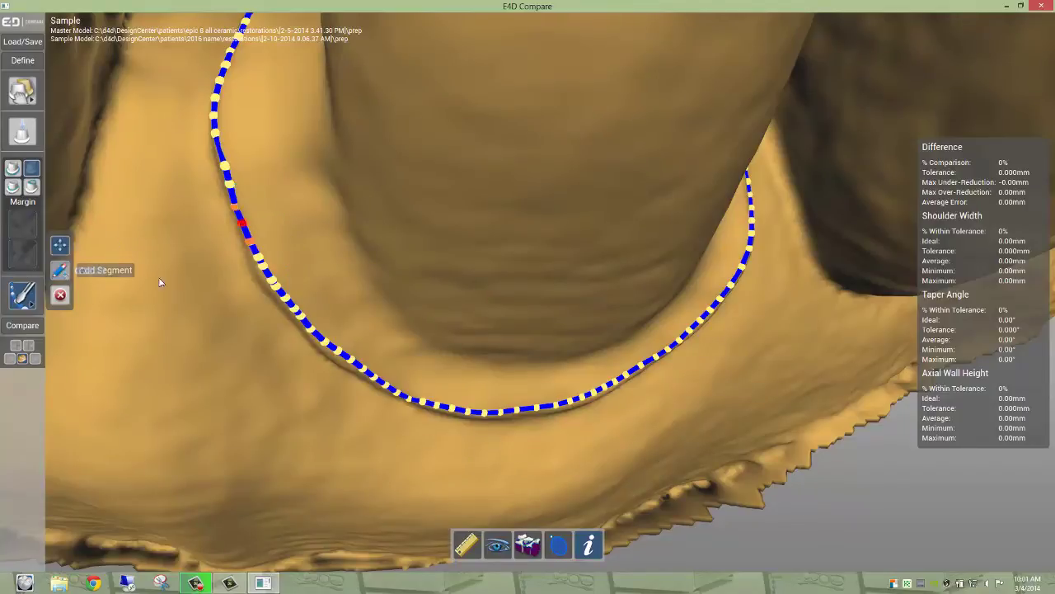
pyautogui.scroll(-5, 335, 250)
pyautogui.moveTo(373, 252); pyautogui.dragTo(373, 251, button='right')
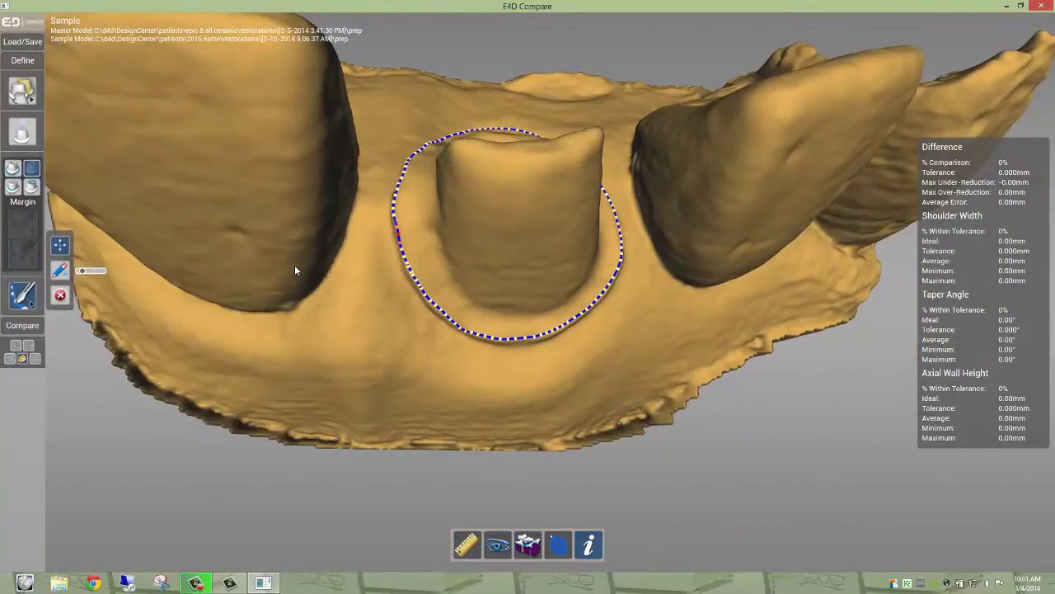
# Step: Choose the Axial Base curve type and place curve points where the axial wall meets the ledge, from the front along one side
pyautogui.click(13, 188)
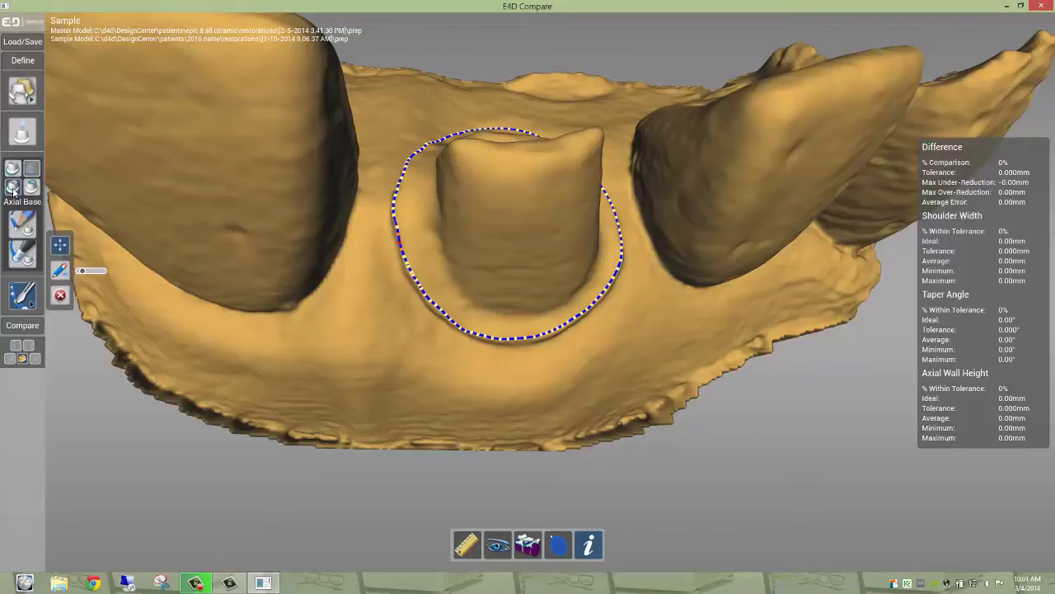
pyautogui.click(22, 221)
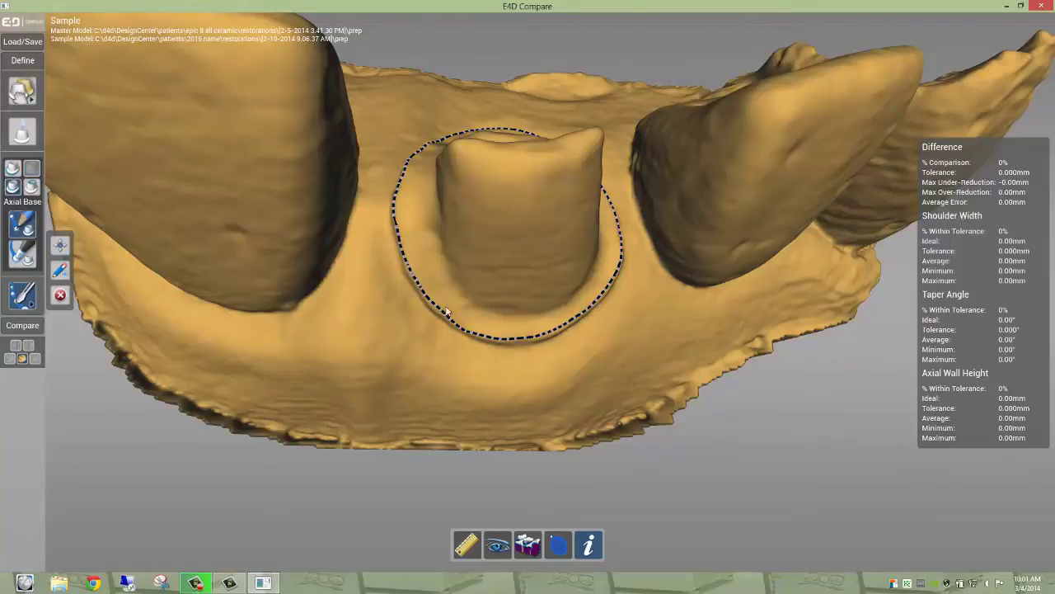
pyautogui.scroll(5, 538, 312)
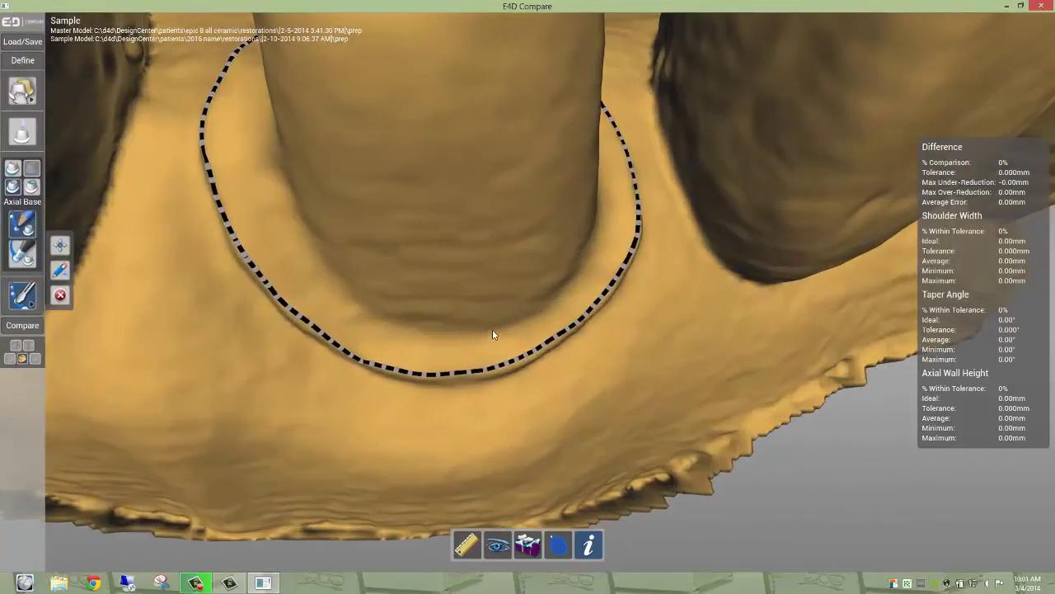
pyautogui.moveTo(522, 324); pyautogui.dragTo(519, 325, button='right')
pyautogui.click(517, 298)
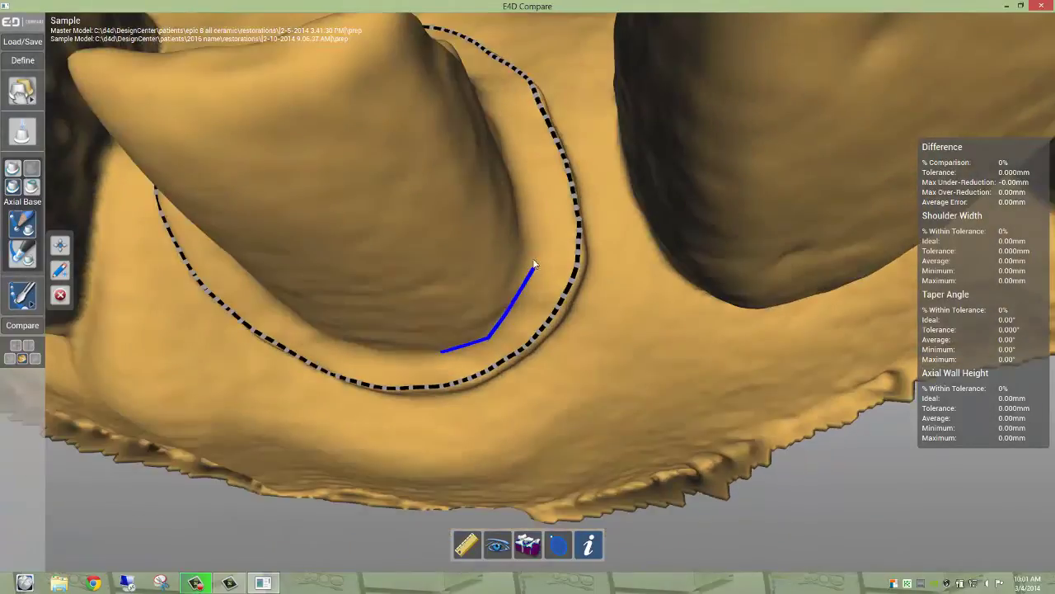
pyautogui.click(533, 238)
pyautogui.moveTo(532, 238); pyautogui.dragTo(520, 257, button='right')
pyautogui.click(513, 261)
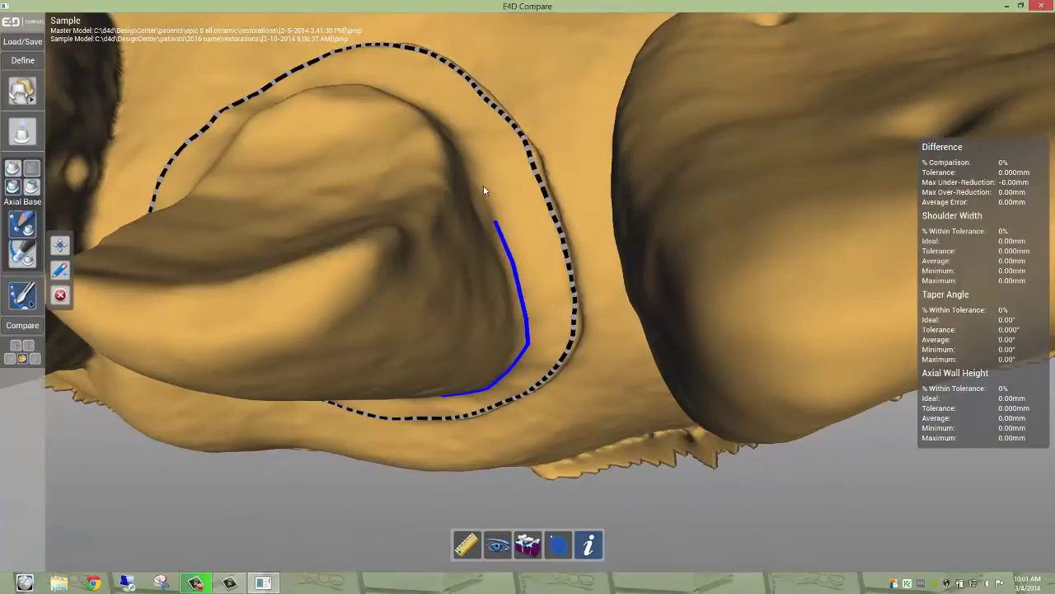
pyautogui.click(472, 158)
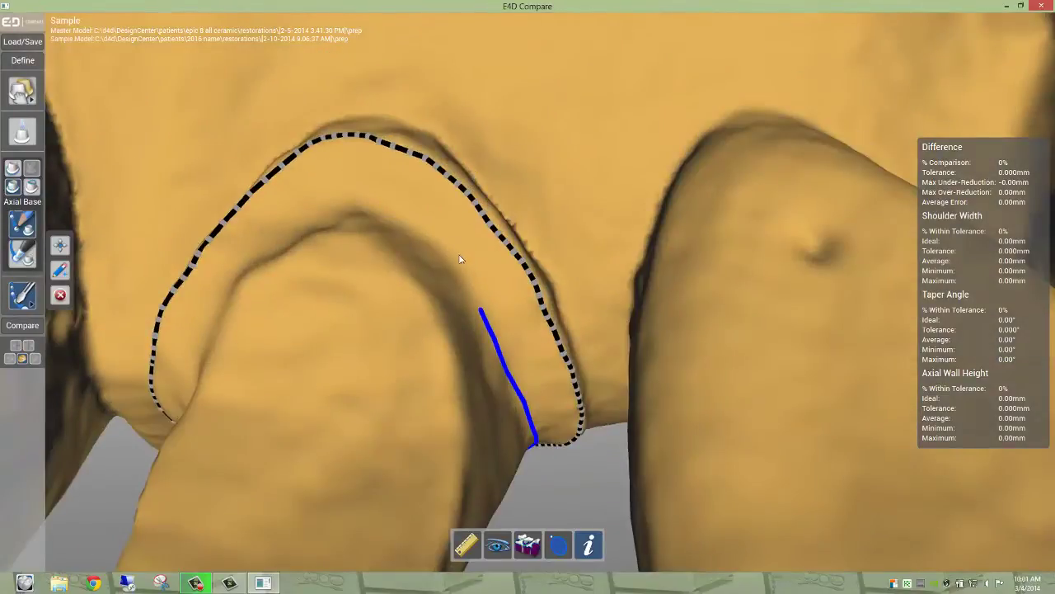
# Step: Continue the Axial Base curve around the back and other side of the prep, and close it at its starting point
pyautogui.click(376, 211)
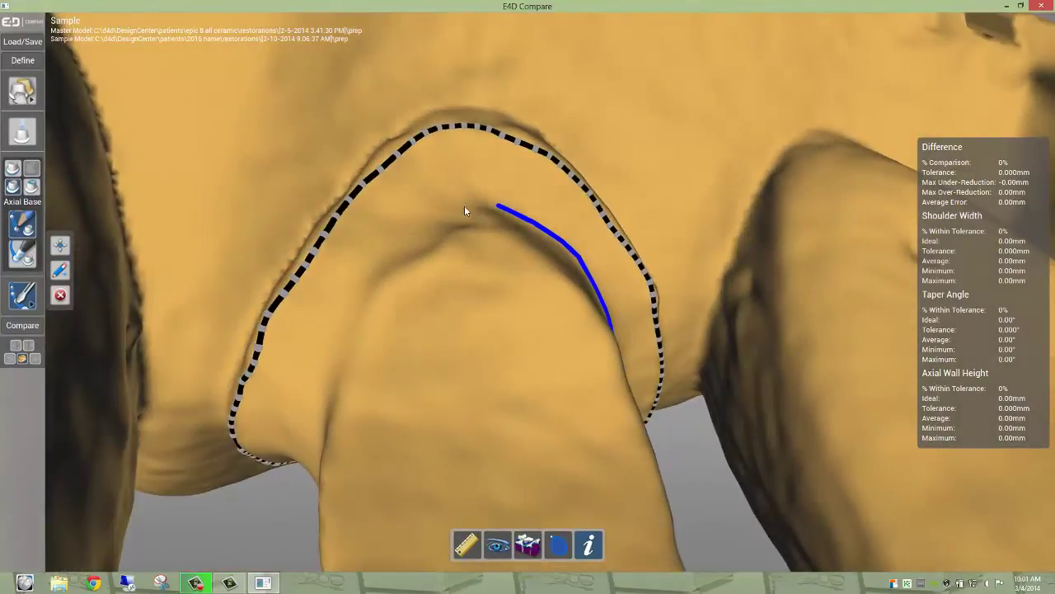
pyautogui.click(437, 217)
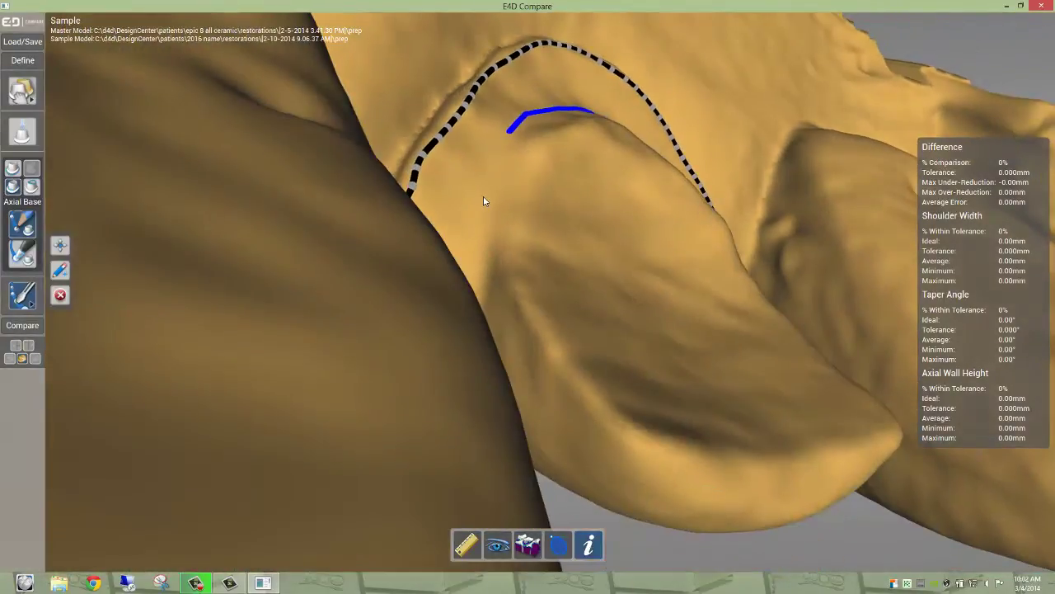
pyautogui.click(486, 198)
pyautogui.moveTo(485, 193); pyautogui.dragTo(474, 146, button='middle')
pyautogui.click(444, 100)
pyautogui.click(431, 137)
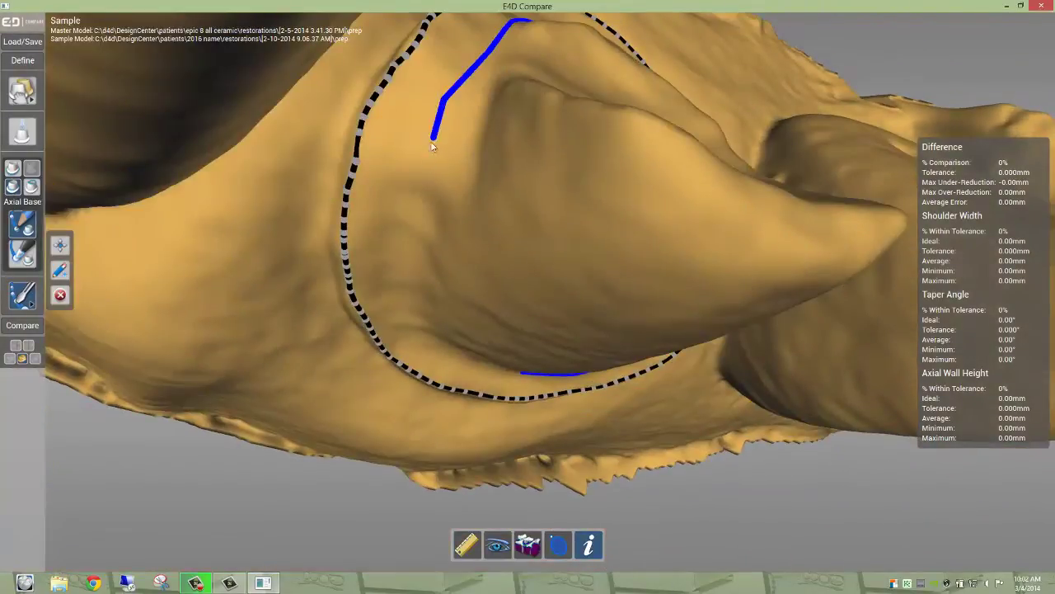
pyautogui.click(419, 193)
pyautogui.moveTo(417, 224); pyautogui.dragTo(414, 232, button='middle')
pyautogui.click(424, 218)
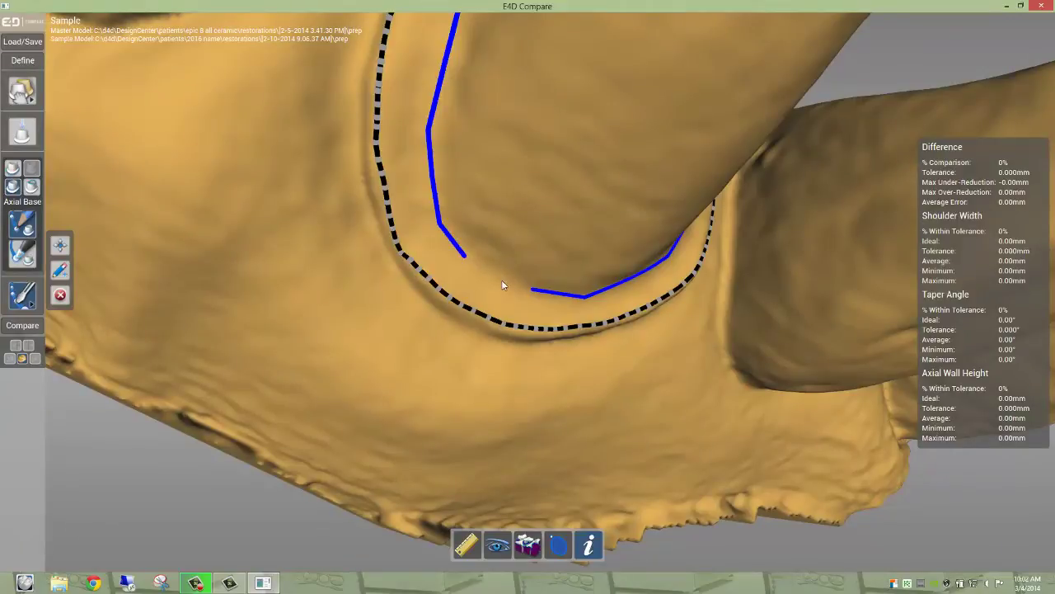
pyautogui.click(528, 291)
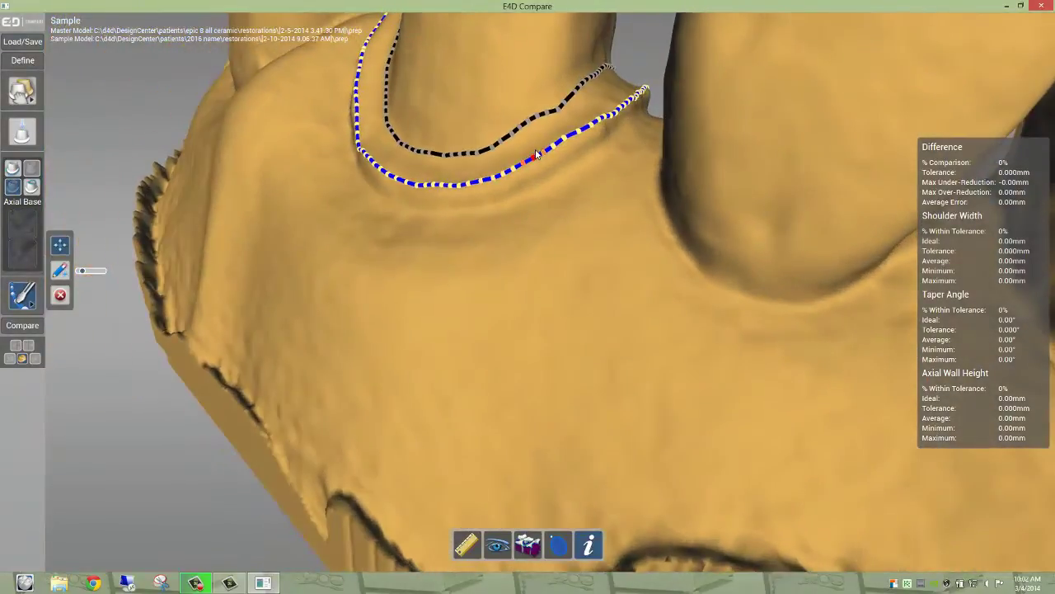
# Step: Set the curve-edit influence range to its maximum and smooth the bend in the Axial Base curve at the prep's back corner
pyautogui.moveTo(619, 118); pyautogui.dragTo(578, 123, button='middle')
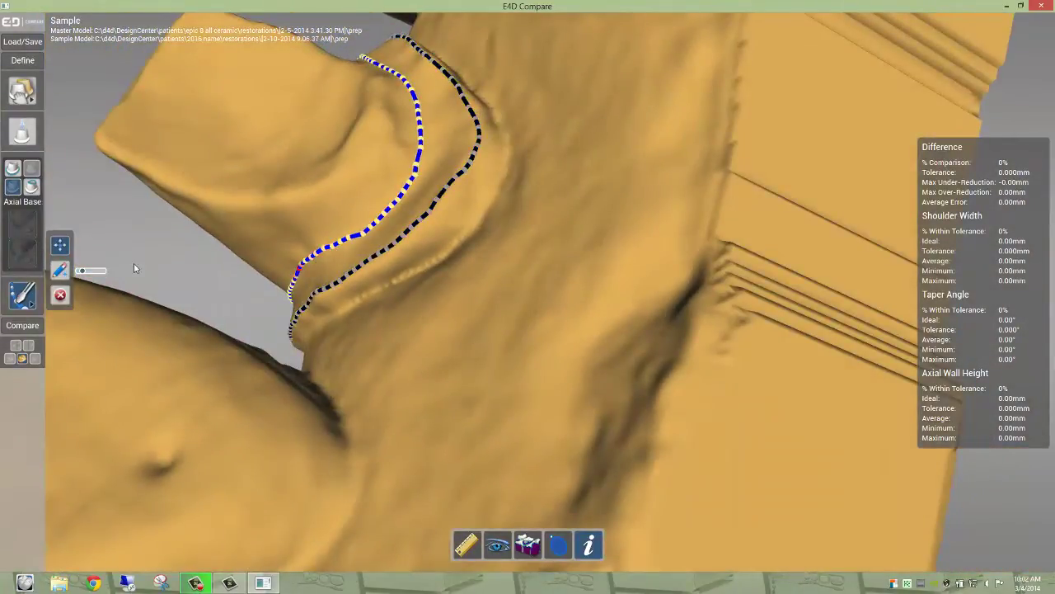
pyautogui.moveTo(82, 271); pyautogui.dragTo(104, 271)
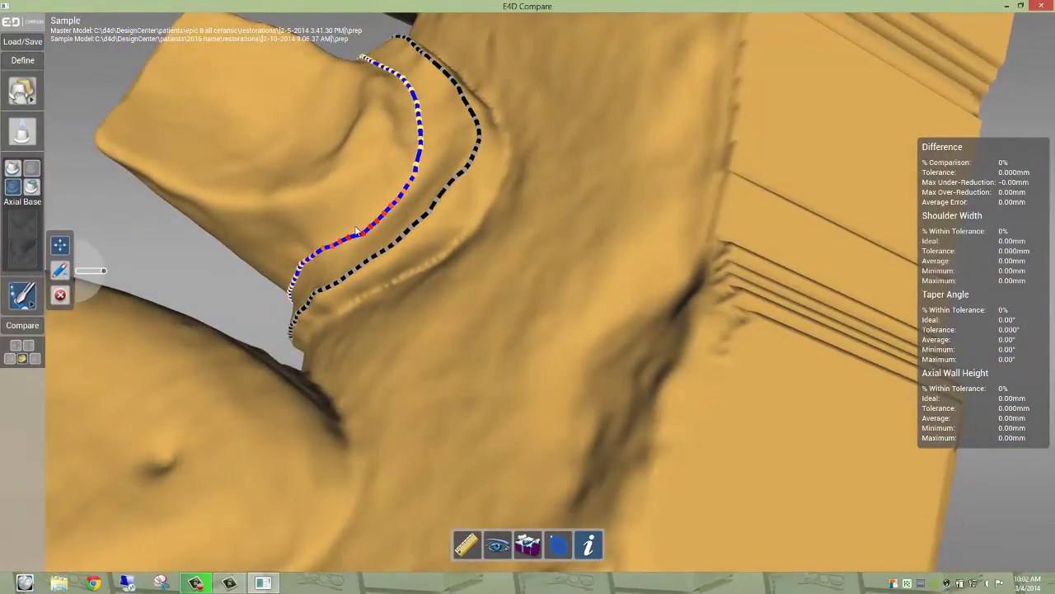
pyautogui.moveTo(339, 240); pyautogui.dragTo(345, 247)
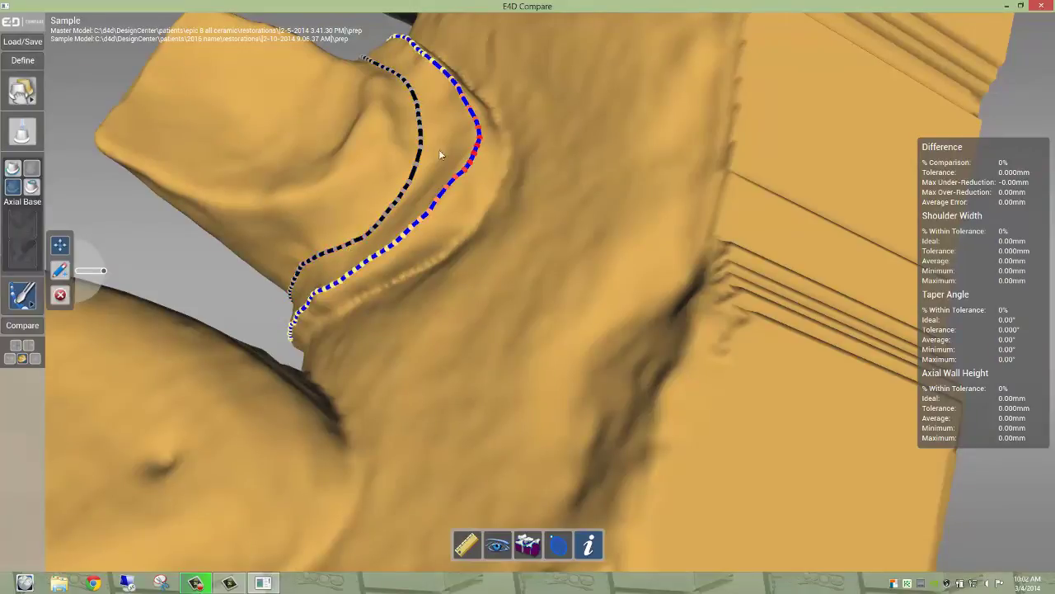
# Step: Nudge the margin curve toward the ledge's outer edge at the back of the prep
pyautogui.scroll(6, 421, 157)
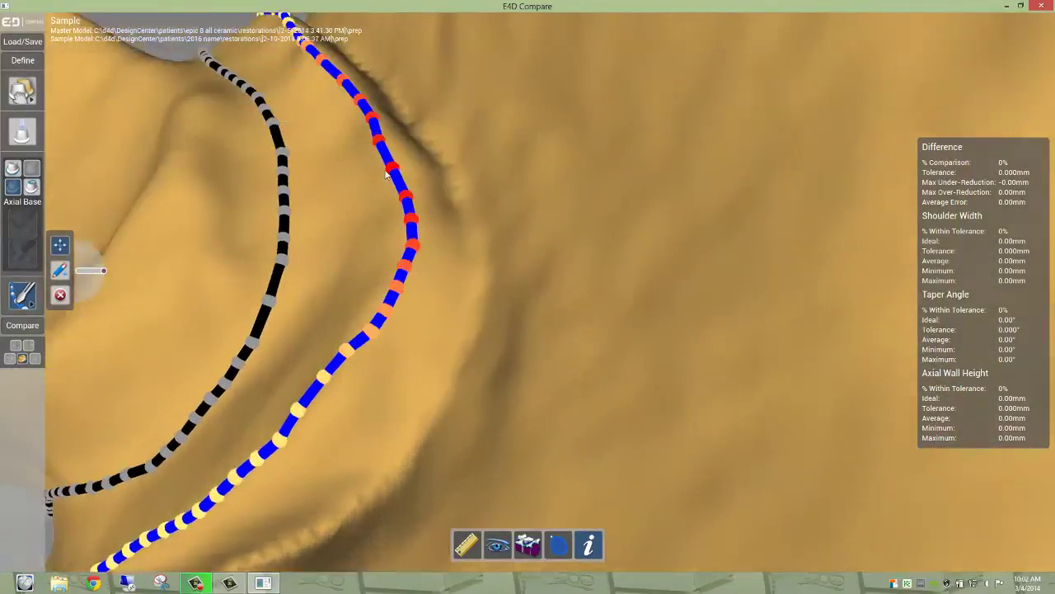
pyautogui.moveTo(387, 174); pyautogui.dragTo(396, 231, button='middle')
pyautogui.moveTo(400, 220); pyautogui.dragTo(397, 226)
# Step: Fine-tune the margin and Axial Base curves along the prep's ledge, working around the back and side
pyautogui.moveTo(301, 236); pyautogui.dragTo(304, 228)
pyautogui.moveTo(306, 191); pyautogui.dragTo(310, 208, button='right')
pyautogui.moveTo(353, 212); pyautogui.dragTo(350, 203)
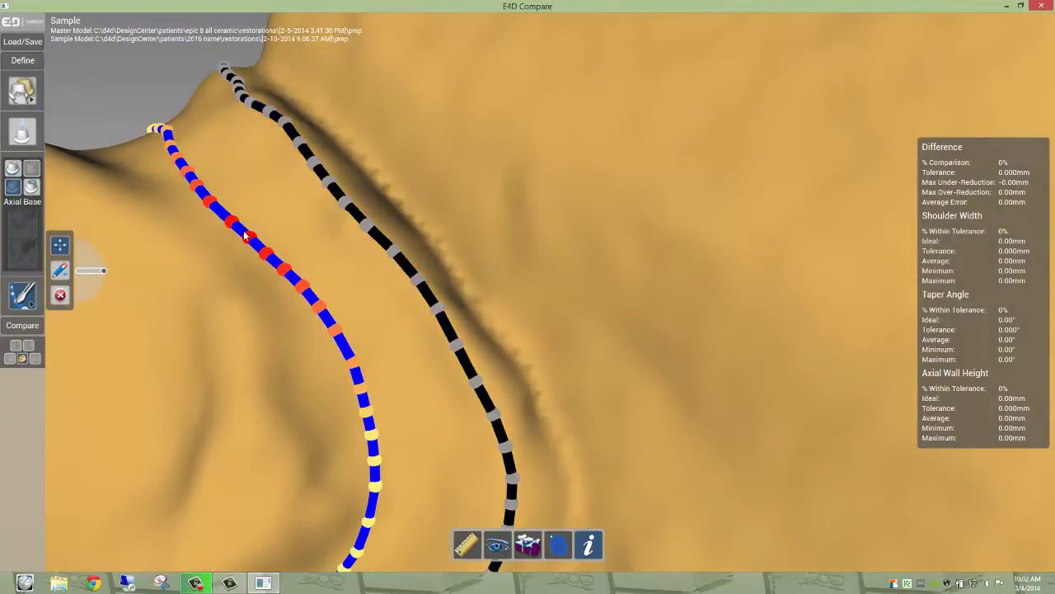
pyautogui.moveTo(234, 183); pyautogui.dragTo(278, 263, button='right')
pyautogui.scroll(-3, 267, 219)
pyautogui.moveTo(248, 360); pyautogui.dragTo(238, 368)
pyautogui.moveTo(262, 304); pyautogui.dragTo(256, 301)
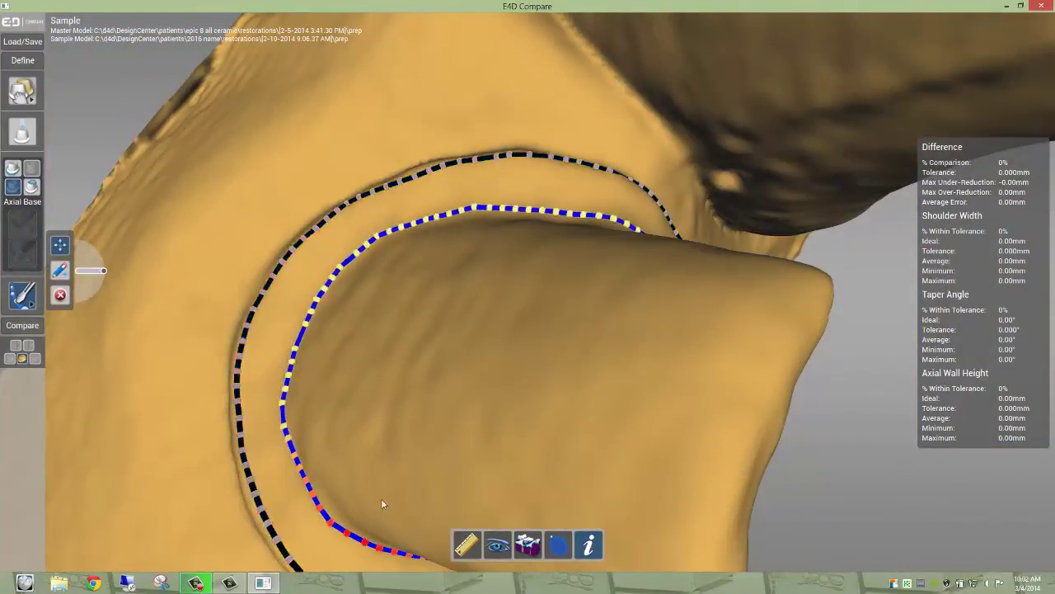
# Step: Check the margin and Axial Base curves around the whole prep, using both the grey scan shading and the tan model colour
pyautogui.click(498, 544)
pyautogui.moveTo(414, 412); pyautogui.dragTo(417, 408, button='right')
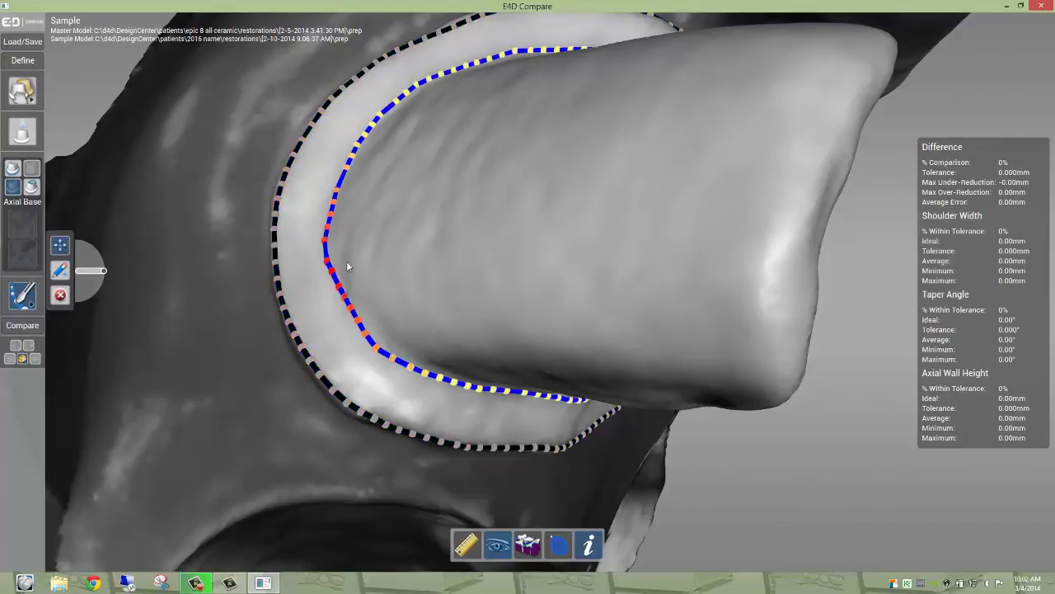
pyautogui.scroll(-3, 346, 266)
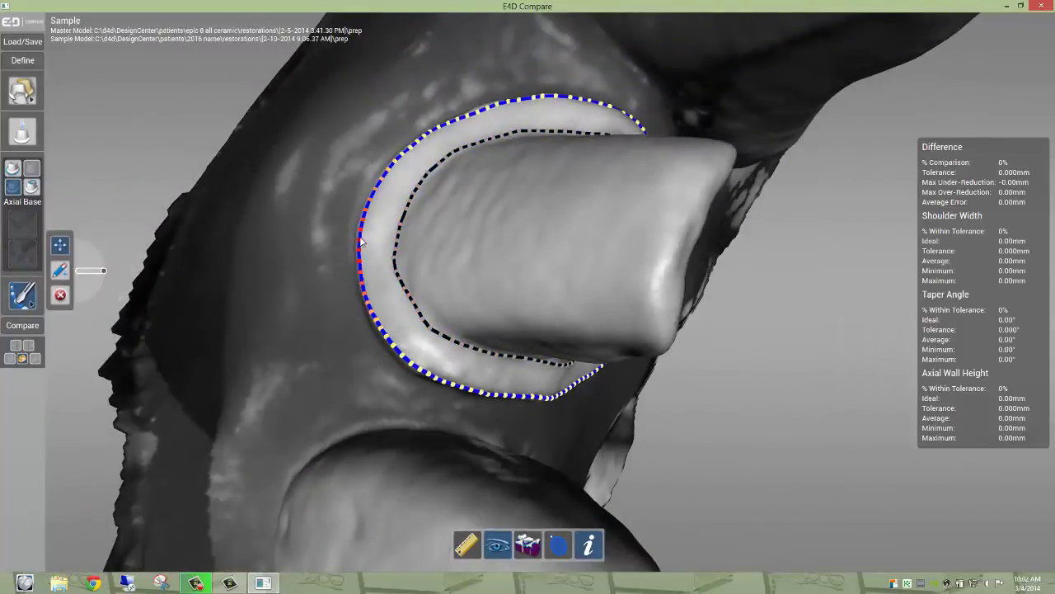
pyautogui.moveTo(358, 240); pyautogui.dragTo(342, 235, button='middle')
pyautogui.moveTo(341, 240); pyautogui.dragTo(363, 244, button='right')
pyautogui.moveTo(492, 176); pyautogui.dragTo(499, 172)
pyautogui.moveTo(458, 216); pyautogui.dragTo(454, 439, button='right')
pyautogui.click(497, 545)
pyautogui.click(498, 545)
pyautogui.click(497, 545)
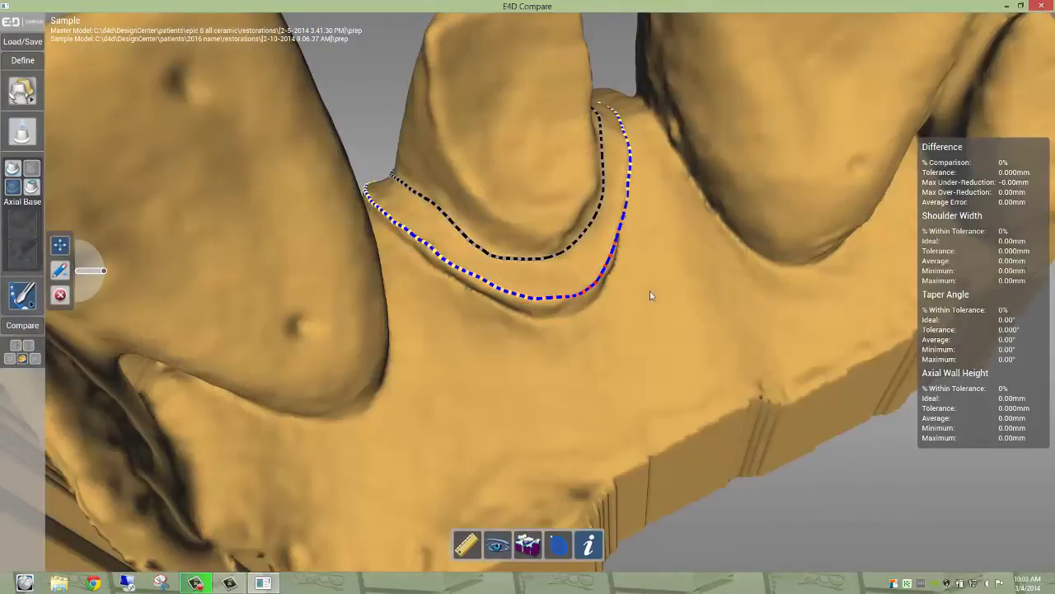
pyautogui.moveTo(655, 295)
pyautogui.mouseDown(button='right')
pyautogui.moveTo(682, 265)
pyautogui.moveTo(674, 271)
pyautogui.moveTo(706, 301)
pyautogui.mouseUp(button='right')
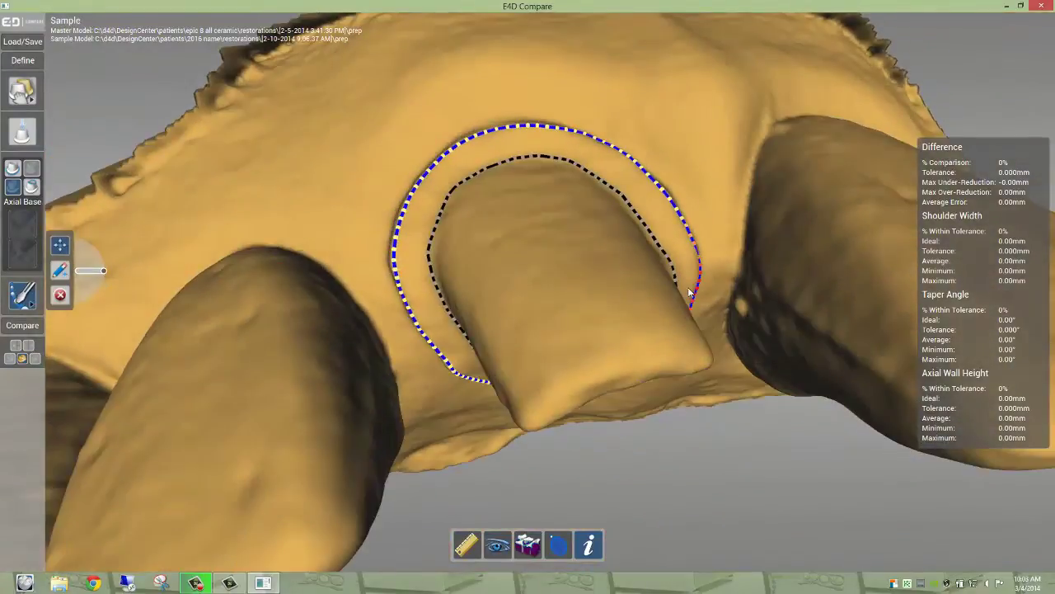
# Step: Choose the Occlusal curve type and trace a closed curve along the prep's lingual outline and across its incisal edge
pyautogui.click(33, 189)
pyautogui.moveTo(506, 290); pyautogui.dragTo(493, 278, button='right')
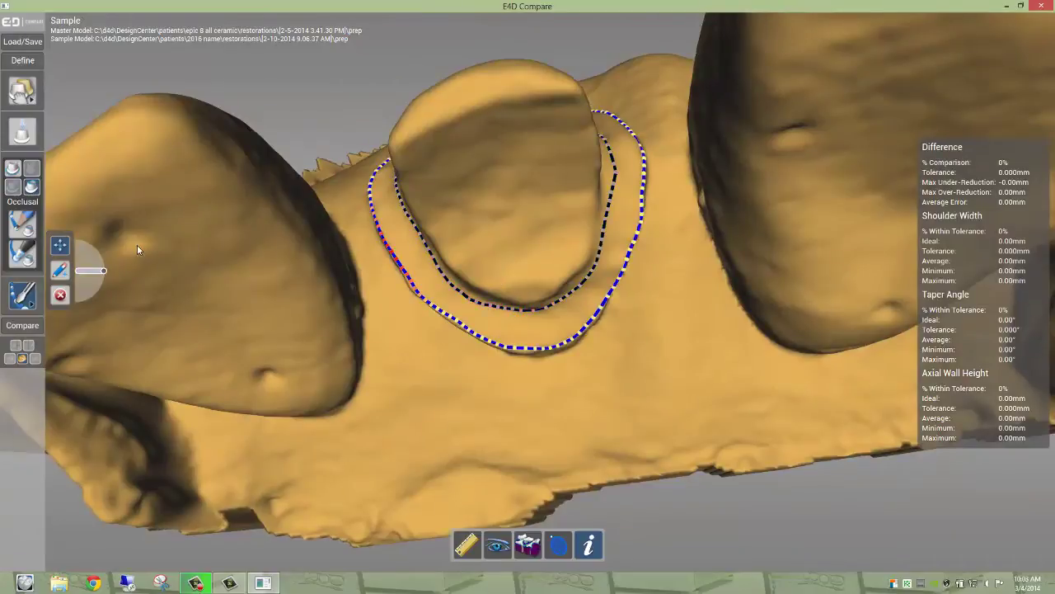
pyautogui.click(28, 227)
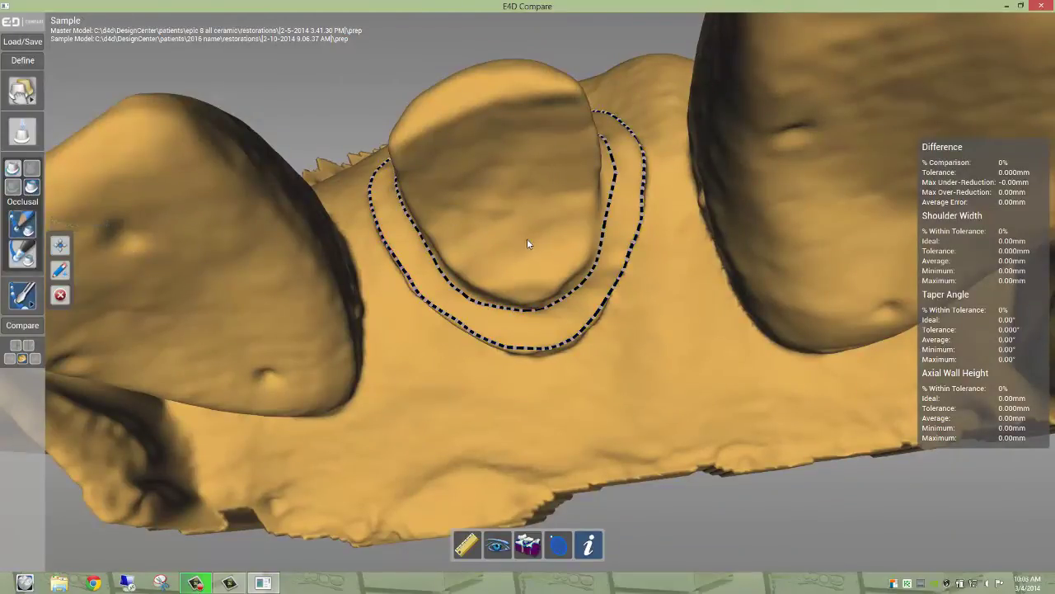
pyautogui.moveTo(569, 280)
pyautogui.mouseDown()
pyautogui.moveTo(589, 250)
pyautogui.moveTo(592, 124)
pyautogui.mouseUp()
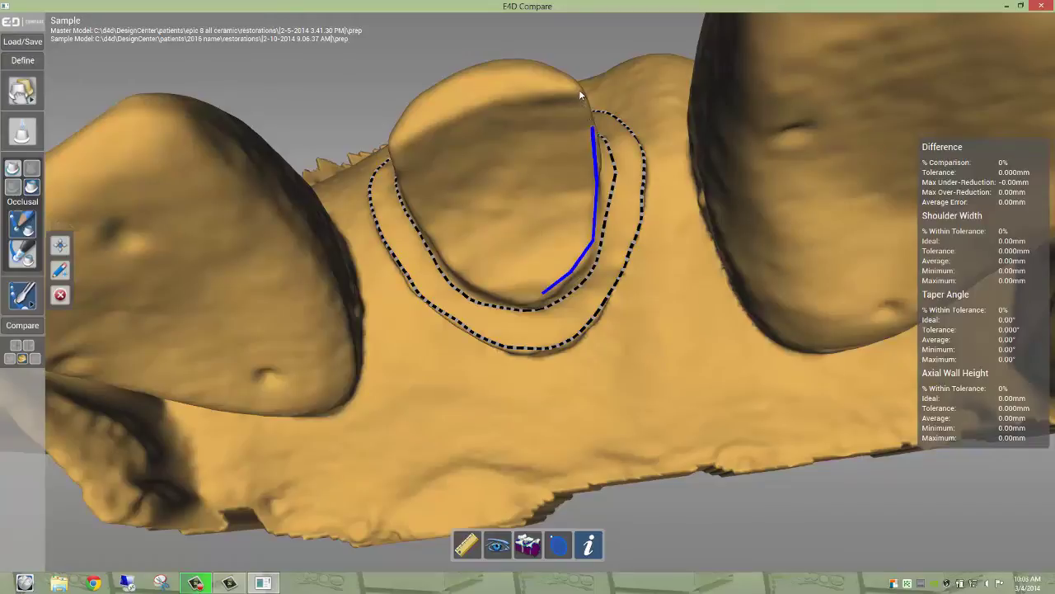
pyautogui.moveTo(520, 99); pyautogui.dragTo(490, 108)
pyautogui.moveTo(446, 243)
pyautogui.mouseDown()
pyautogui.moveTo(505, 292)
pyautogui.moveTo(546, 295)
pyautogui.mouseUp()
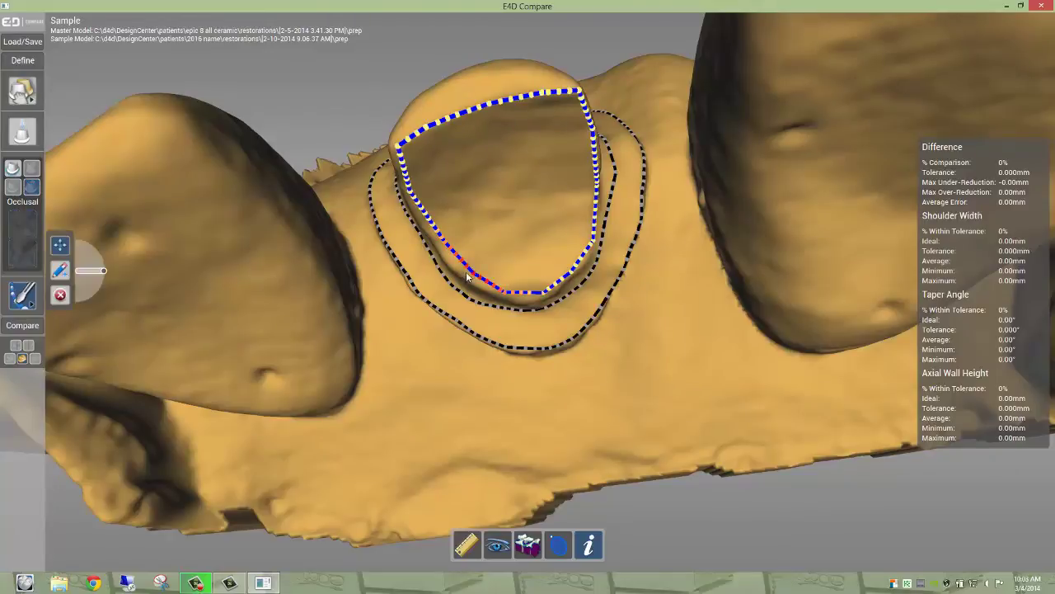
pyautogui.moveTo(469, 272)
pyautogui.mouseDown()
pyautogui.moveTo(445, 257)
pyautogui.moveTo(417, 206)
pyautogui.mouseUp()
pyautogui.moveTo(511, 181); pyautogui.dragTo(480, 196, button='middle')
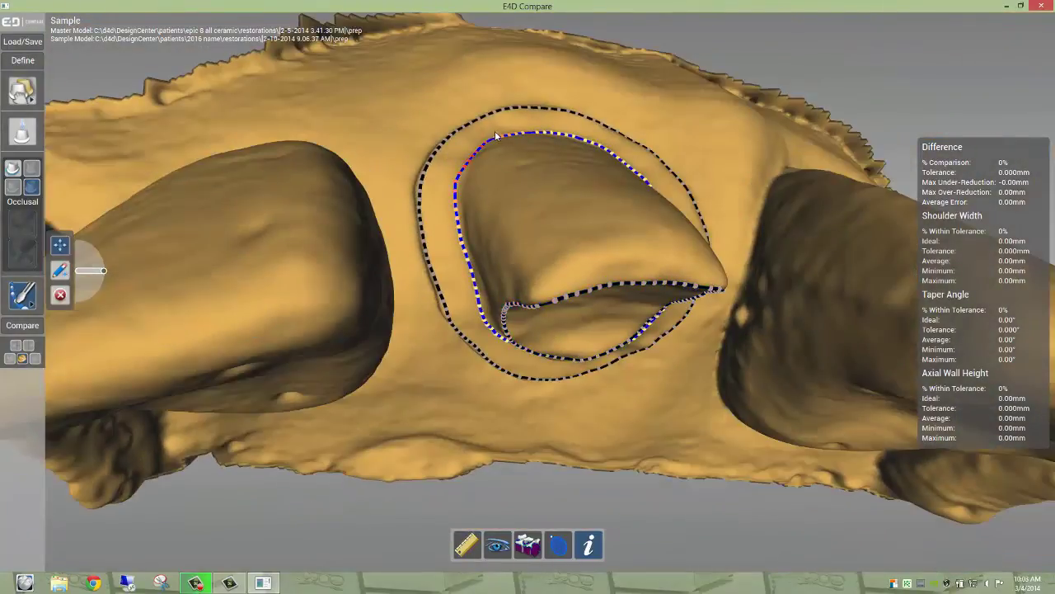
# Step: Run the surface difference comparison of the sample prep against the master and enlarge both models in the split view
pyautogui.click(23, 325)
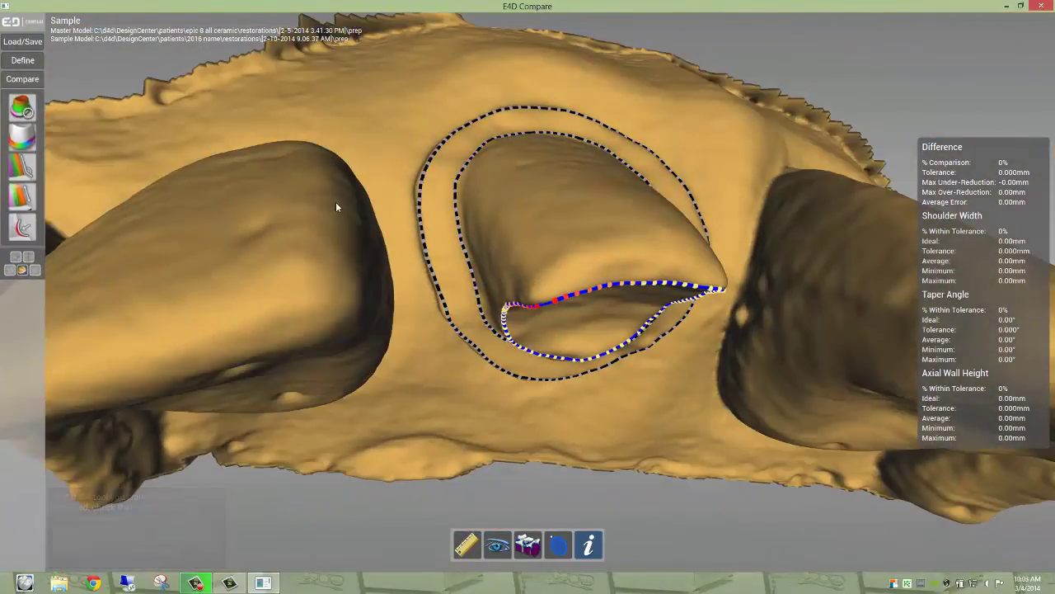
pyautogui.scroll(-4, 421, 278)
pyautogui.moveTo(422, 279); pyautogui.dragTo(369, 255, button='middle')
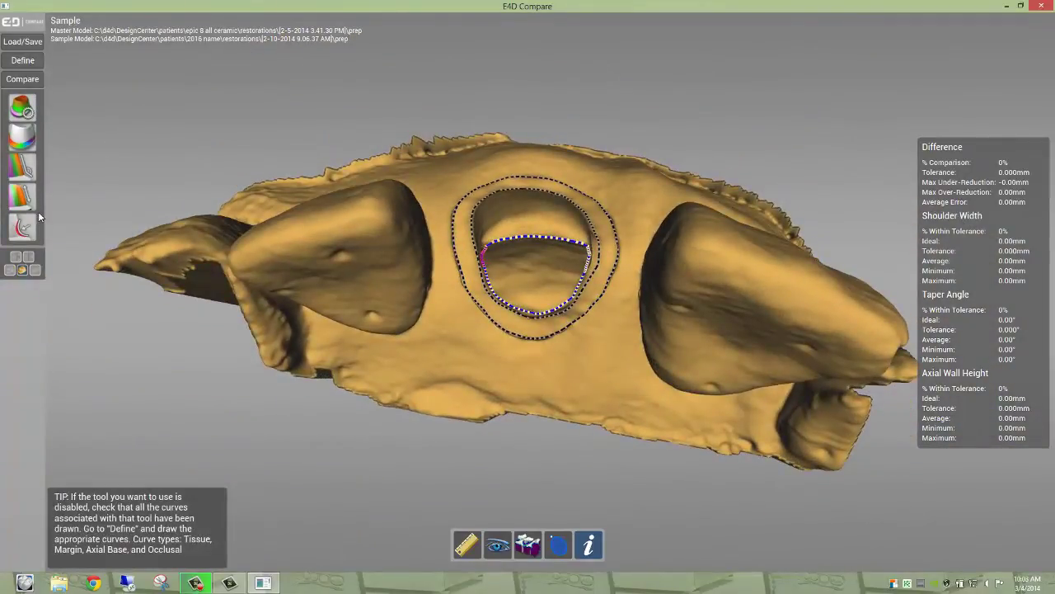
pyautogui.click(23, 107)
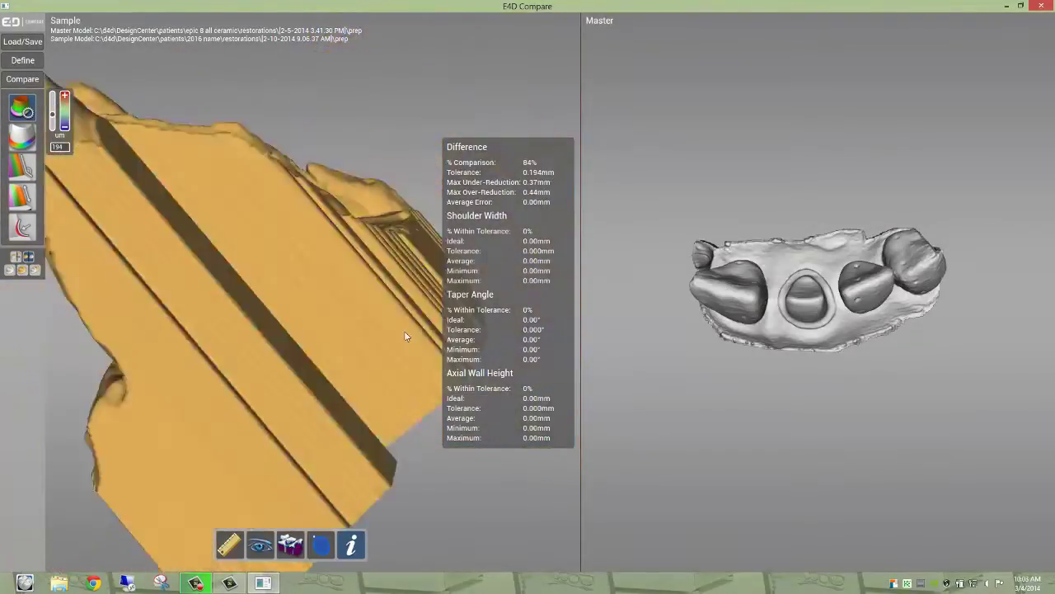
pyautogui.scroll(5, 882, 391)
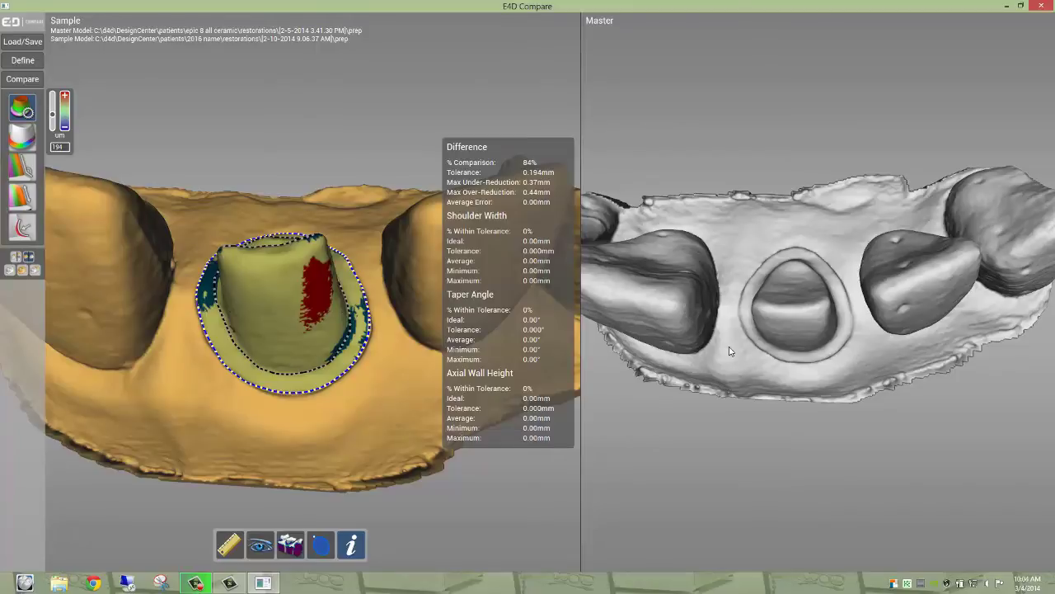
pyautogui.scroll(2, 731, 351)
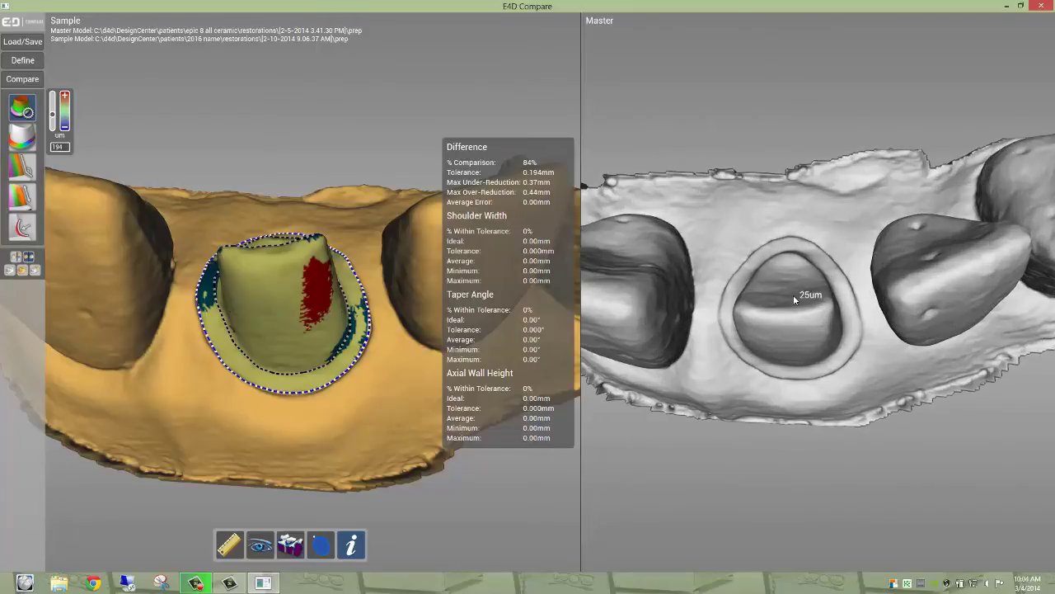
# Step: Compare the Master, Sample and overlaid Master/Sample views in alternation, ending on the Sample alone
pyautogui.click(9, 270)
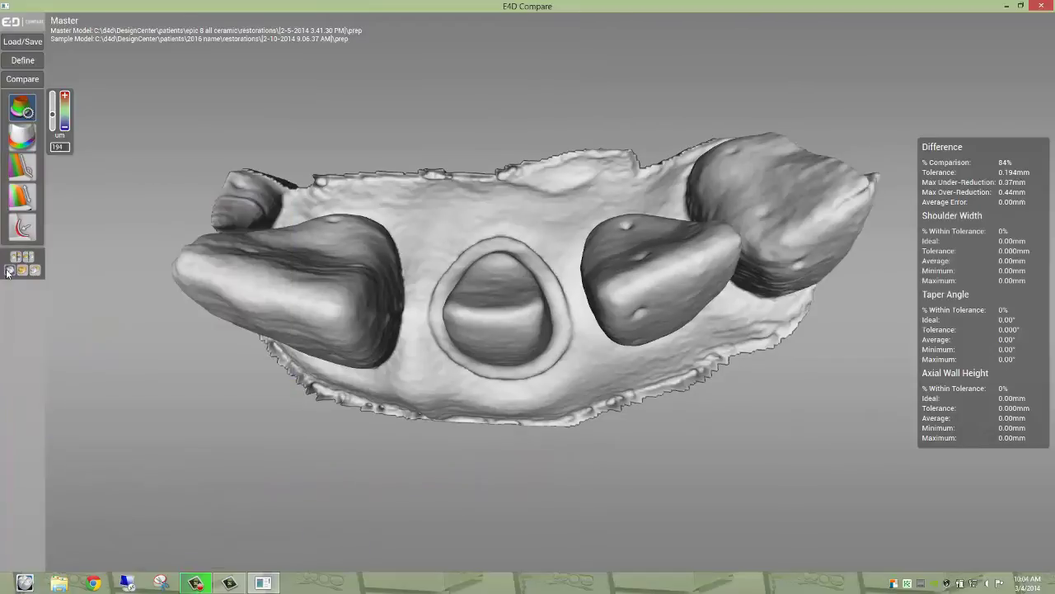
pyautogui.click(22, 270)
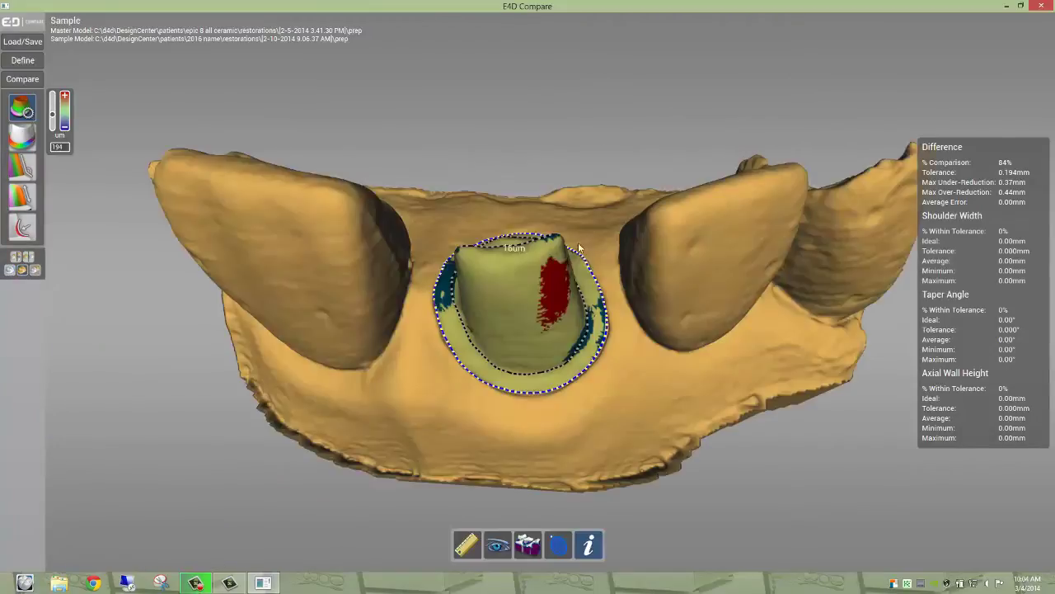
pyautogui.click(36, 271)
pyautogui.click(23, 271)
pyautogui.click(10, 270)
pyautogui.click(22, 270)
pyautogui.click(34, 271)
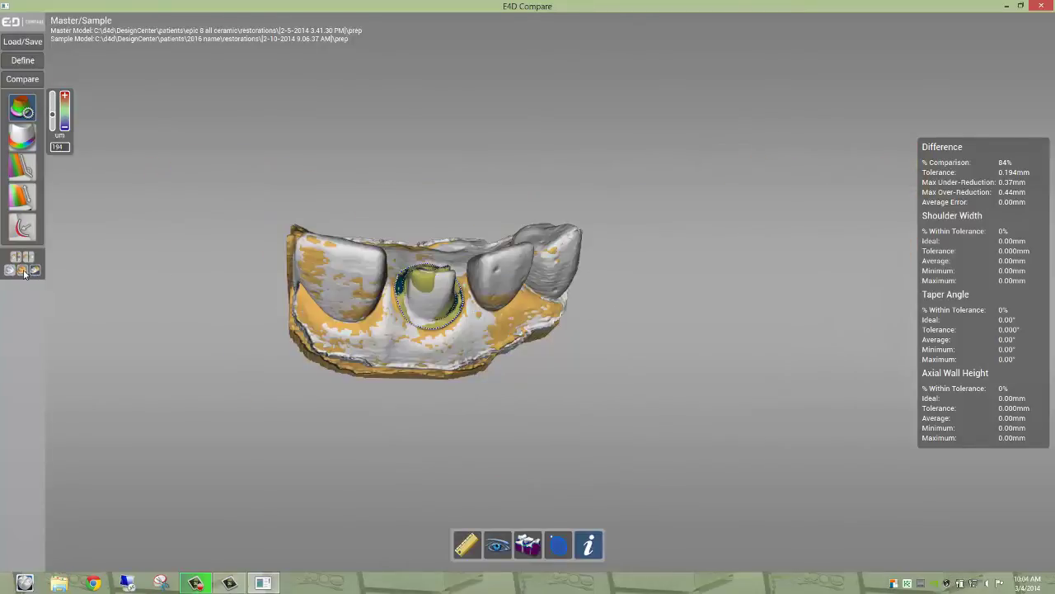
pyautogui.click(23, 272)
# Step: Examine the colour-coded deviations on the facial wall and front ledge of the sample prep up close
pyautogui.scroll(3, 351, 282)
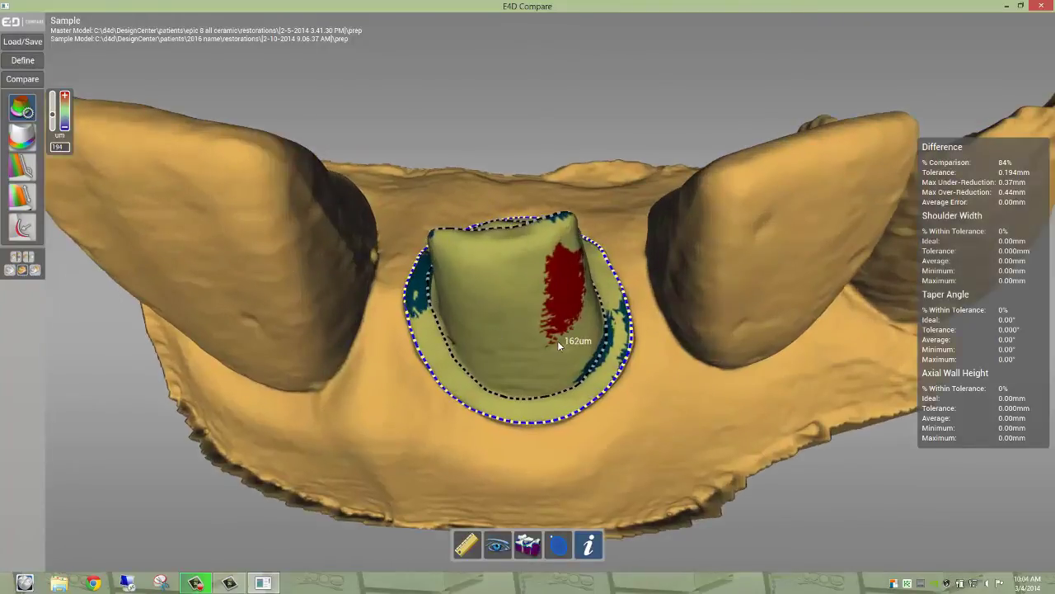
pyautogui.moveTo(557, 339); pyautogui.dragTo(545, 330, button='right')
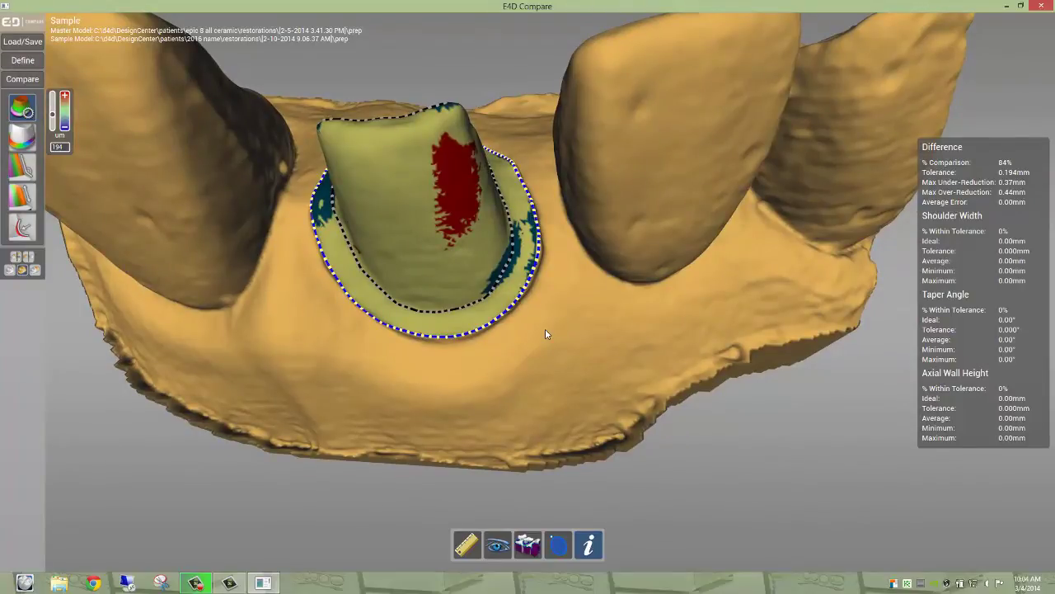
pyautogui.moveTo(511, 242); pyautogui.dragTo(493, 190, button='right')
pyautogui.scroll(4, 528, 141)
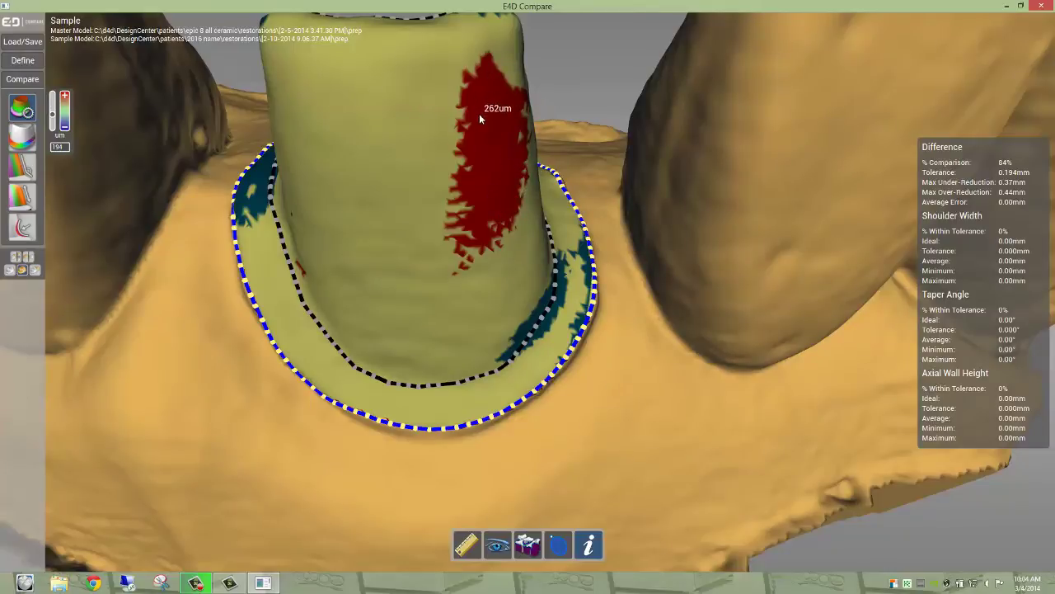
pyautogui.scroll(-4, 487, 202)
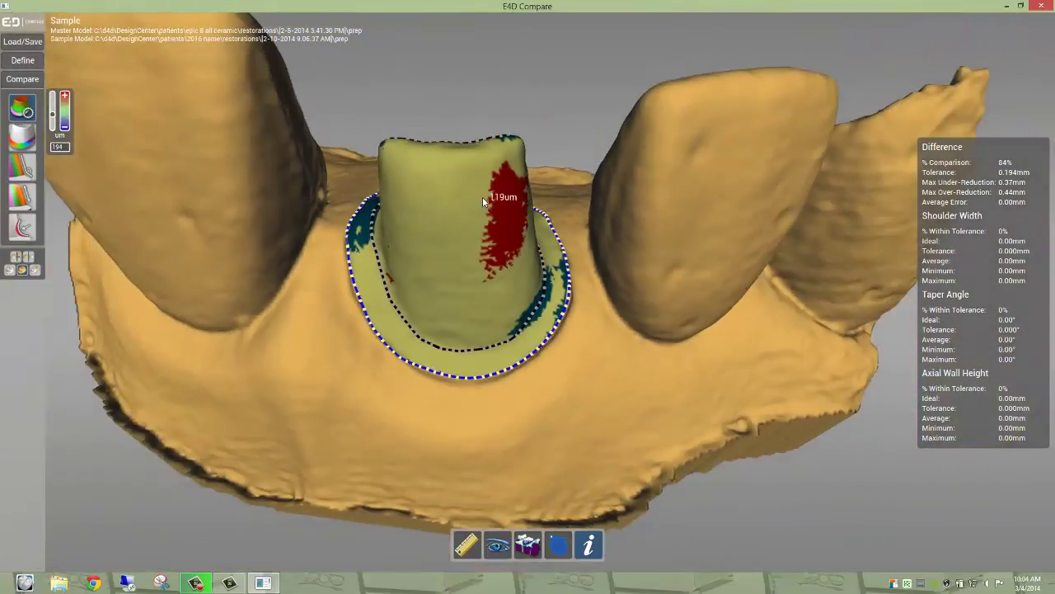
# Step: Examine the colour-coded deviations on the prep's lingual surface, incisal edge and side ledge, and return to the facial view
pyautogui.moveTo(482, 196); pyautogui.dragTo(484, 213, button='right')
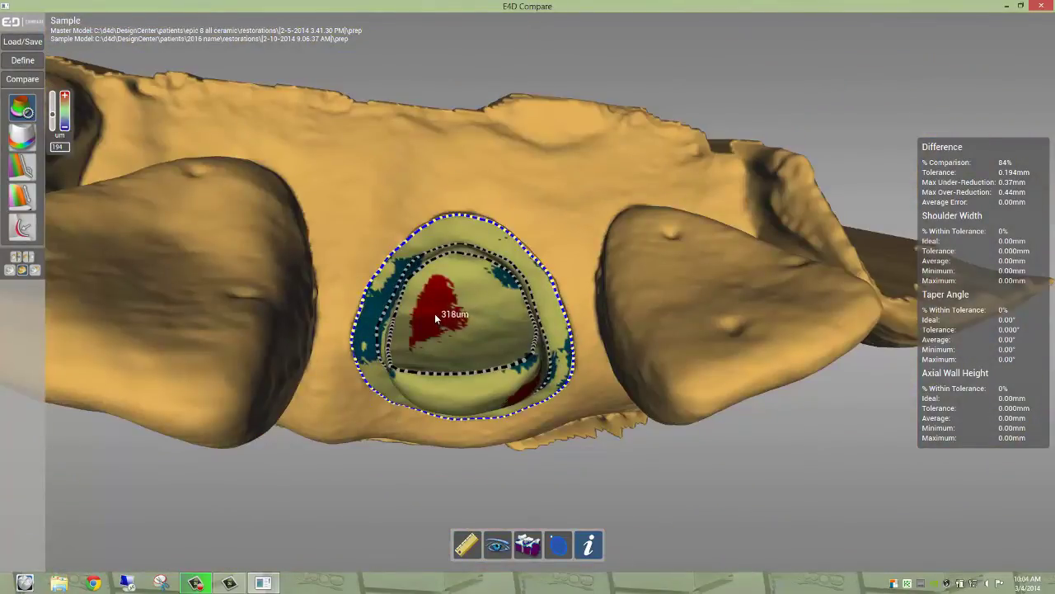
pyautogui.moveTo(441, 295); pyautogui.dragTo(443, 293, button='right')
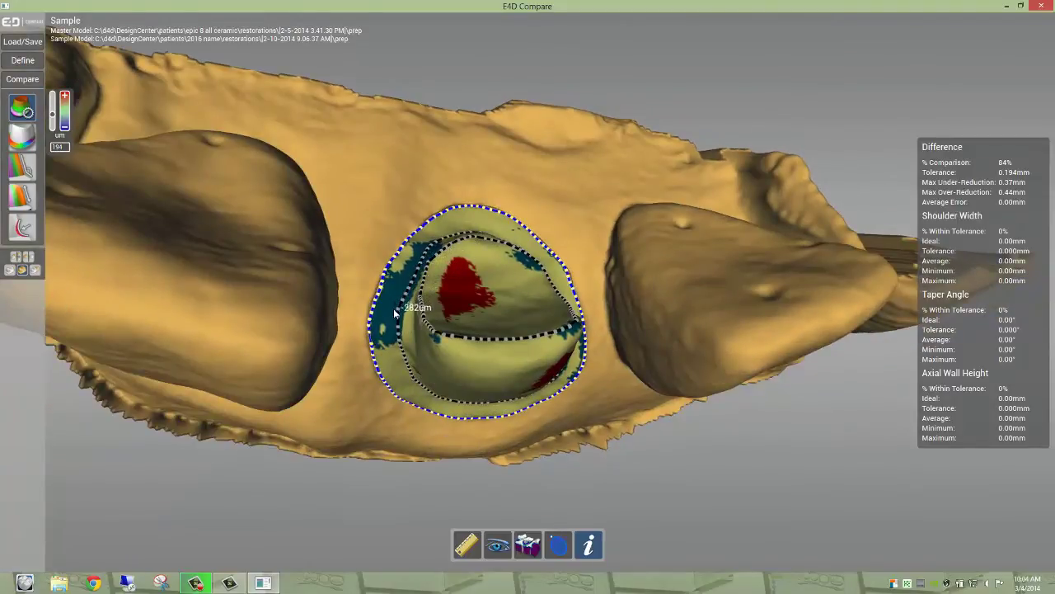
pyautogui.scroll(5, 393, 316)
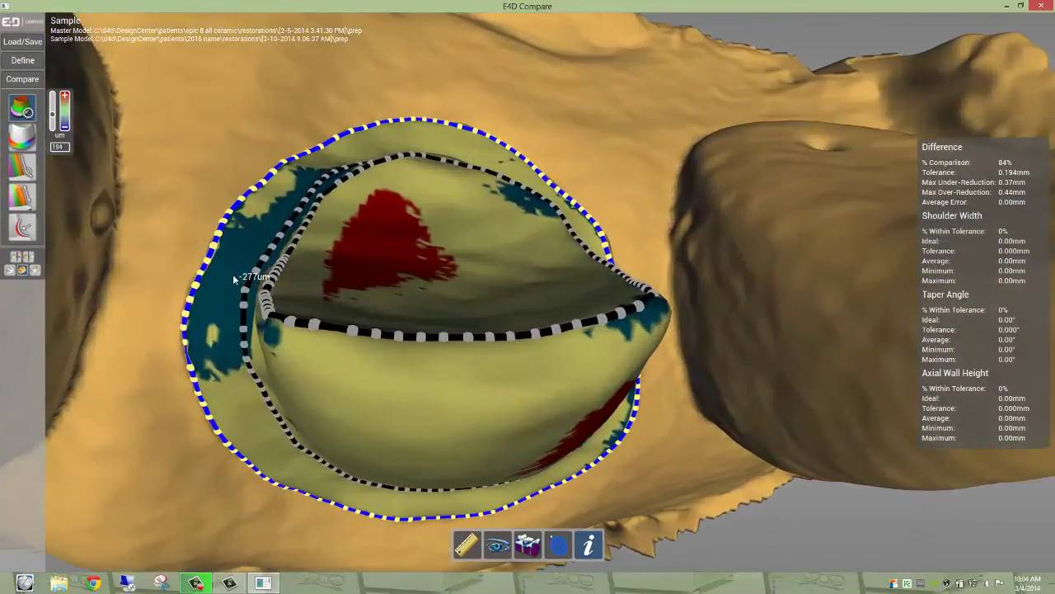
pyautogui.moveTo(541, 240); pyautogui.dragTo(540, 235, button='right')
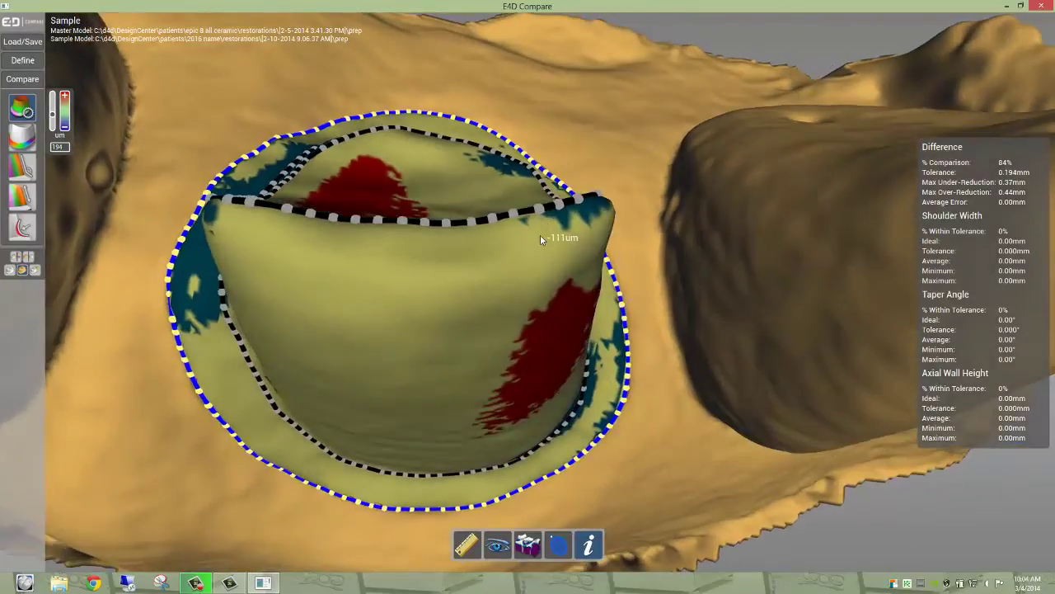
pyautogui.scroll(-5, 540, 235)
pyautogui.moveTo(540, 299); pyautogui.dragTo(538, 294, button='right')
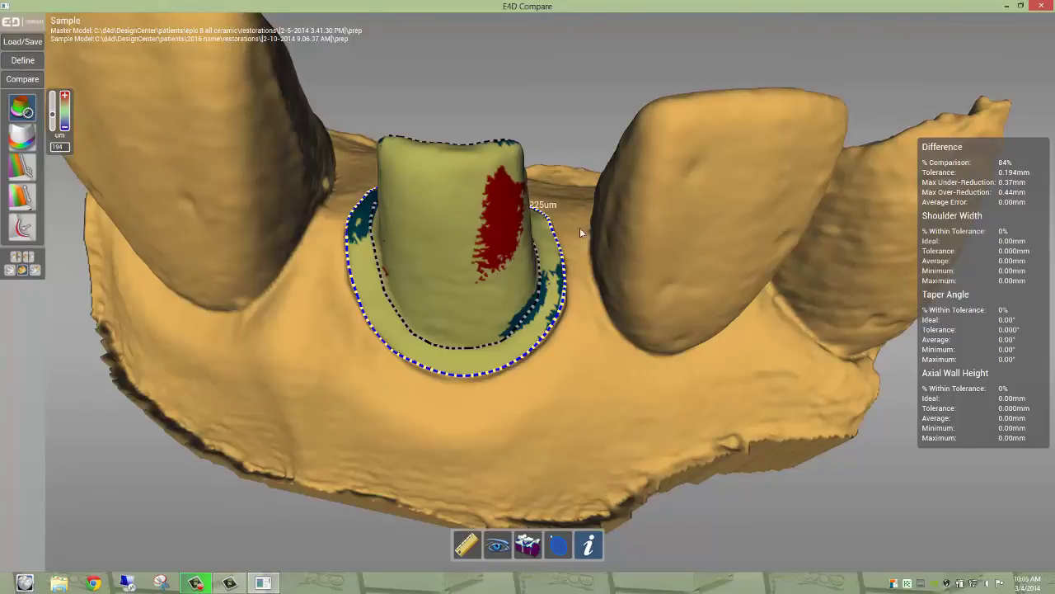
pyautogui.moveTo(736, 236); pyautogui.dragTo(739, 246, button='middle')
pyautogui.moveTo(739, 245); pyautogui.dragTo(742, 250)
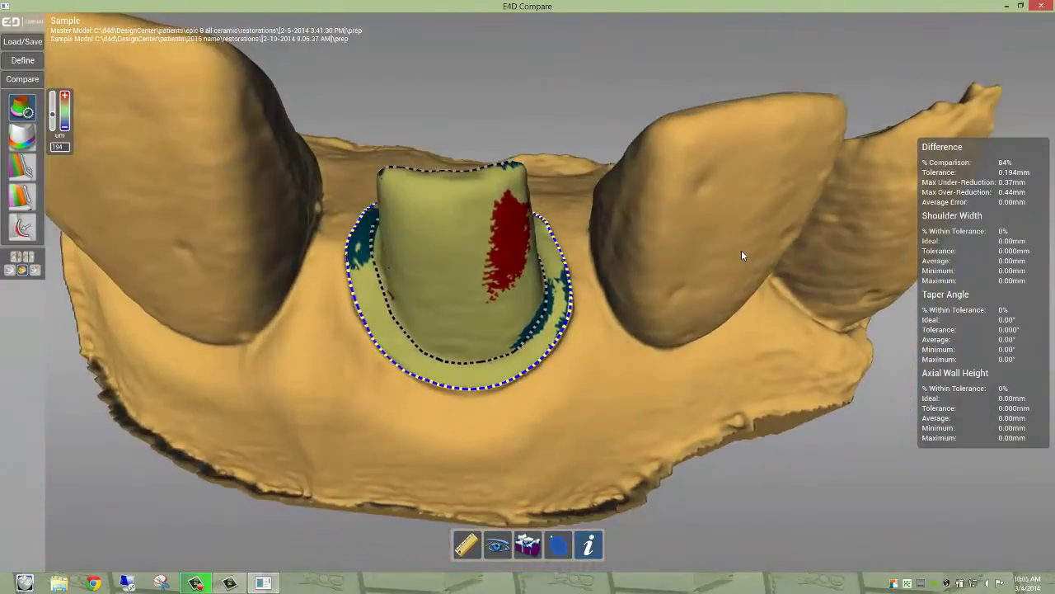
# Step: Set the difference tolerance to 300 um and inspect the out-of-tolerance areas on the prep's facial and lingual surfaces
pyautogui.moveTo(53, 114)
pyautogui.mouseDown()
pyautogui.moveTo(53, 127)
pyautogui.moveTo(53, 112)
pyautogui.mouseUp()
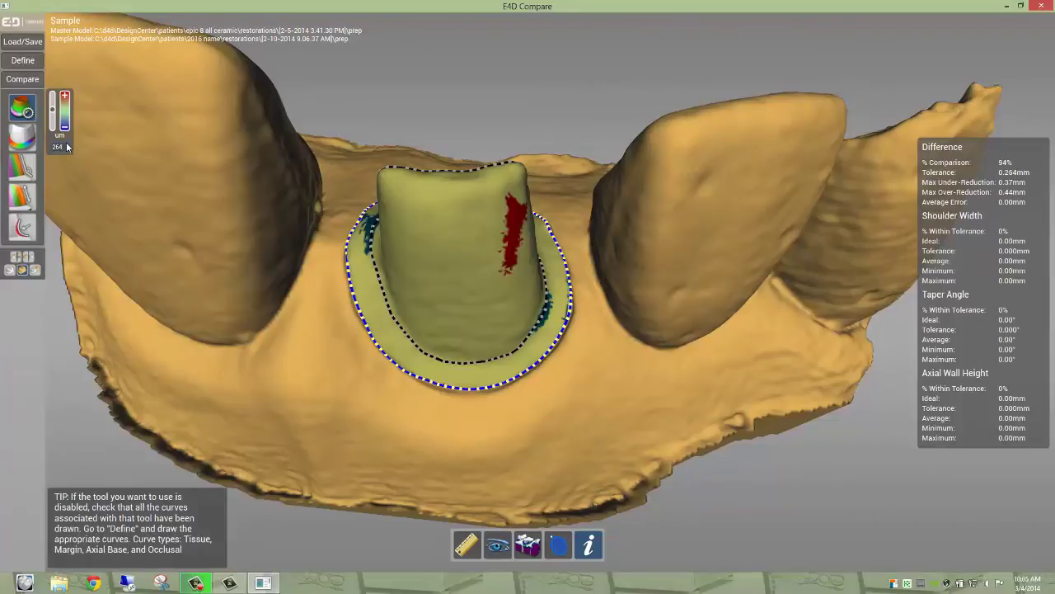
pyautogui.press('BackSpace')
pyautogui.press('BackSpace')
pyautogui.press('BackSpace')
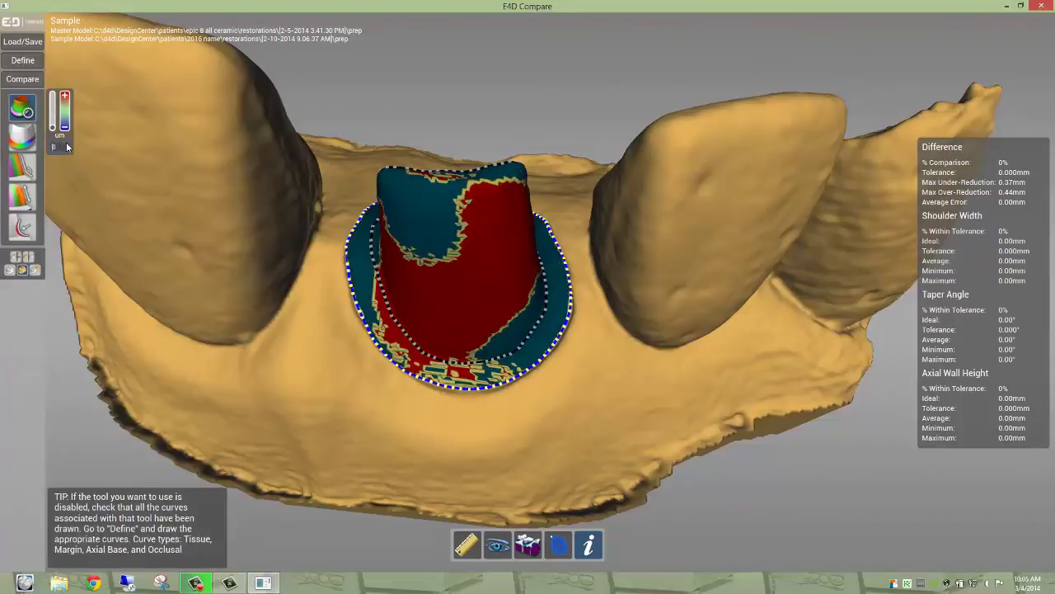
pyautogui.write('300')
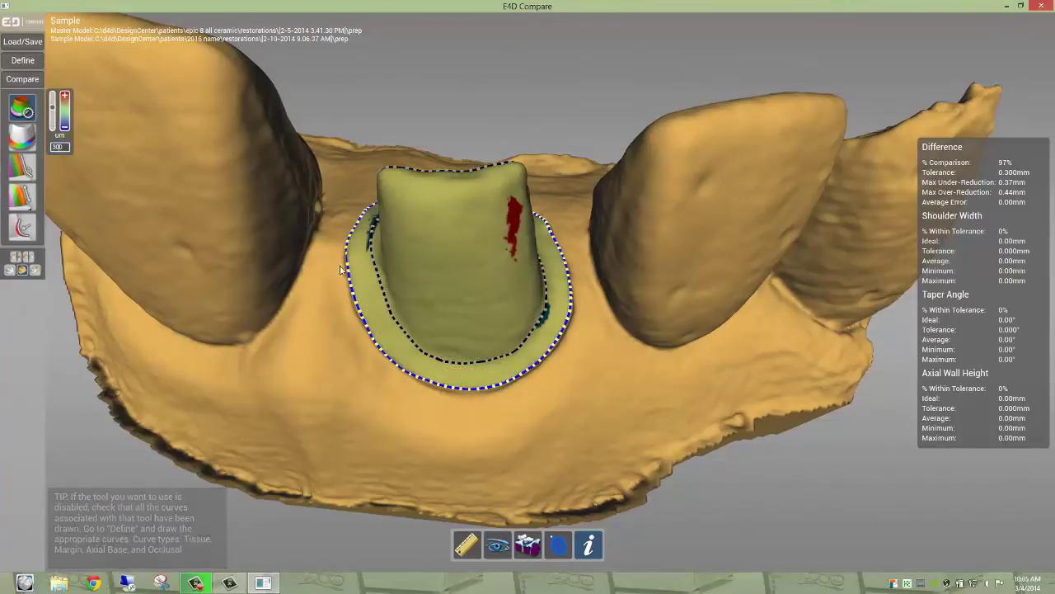
pyautogui.moveTo(449, 231); pyautogui.dragTo(437, 311, button='middle')
pyautogui.scroll(4, 475, 312)
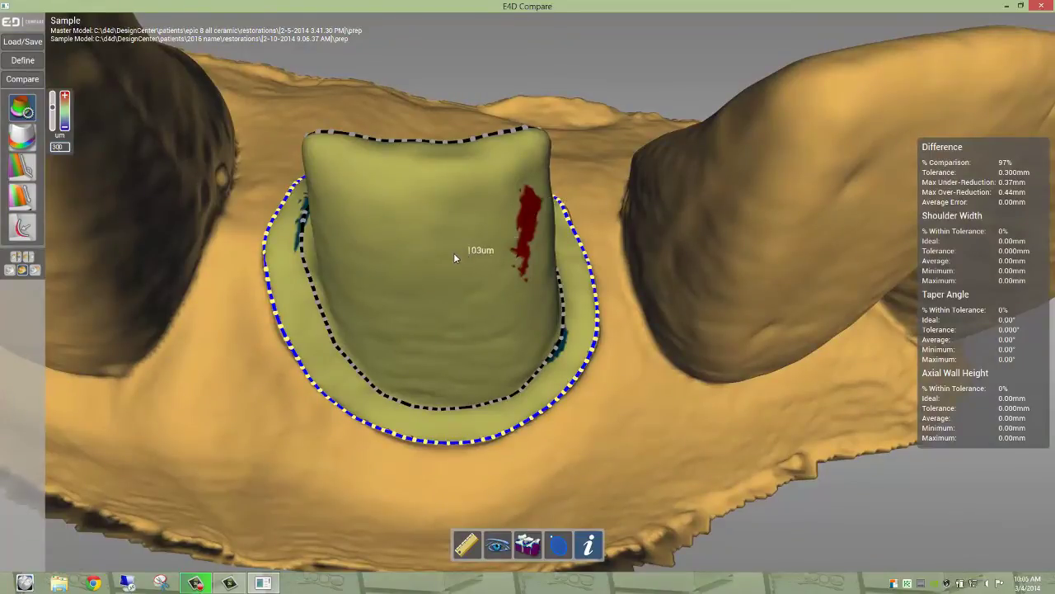
pyautogui.moveTo(454, 252)
pyautogui.mouseDown(button='middle')
pyautogui.moveTo(447, 243)
pyautogui.moveTo(446, 253)
pyautogui.mouseUp(button='middle')
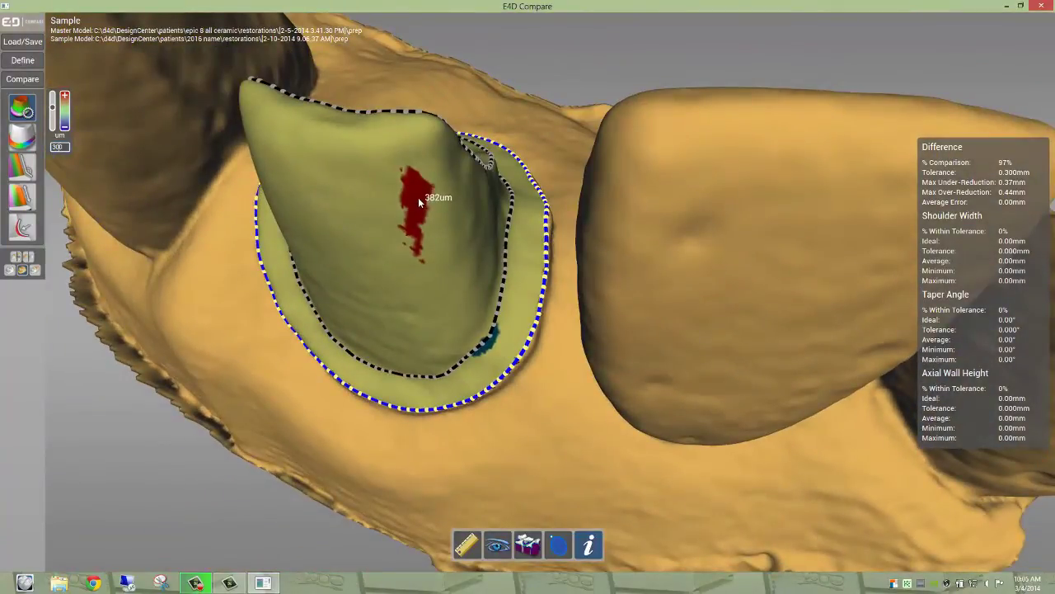
pyautogui.moveTo(389, 172); pyautogui.dragTo(408, 208, button='middle')
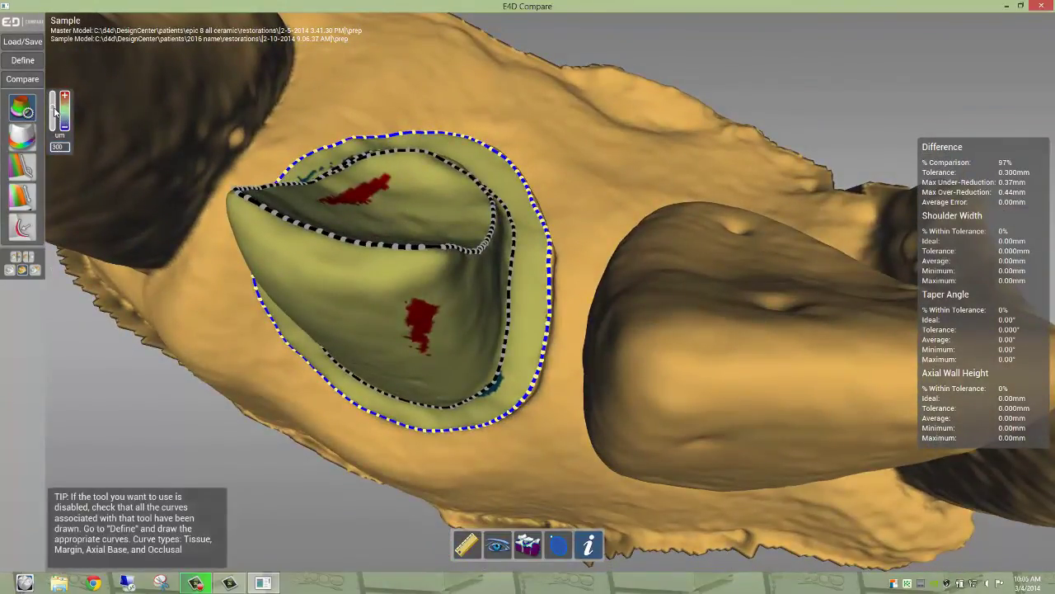
# Step: Set the difference tolerance to 48 um and show the overlaid Master/Sample models
pyautogui.moveTo(53, 108); pyautogui.dragTo(53, 127)
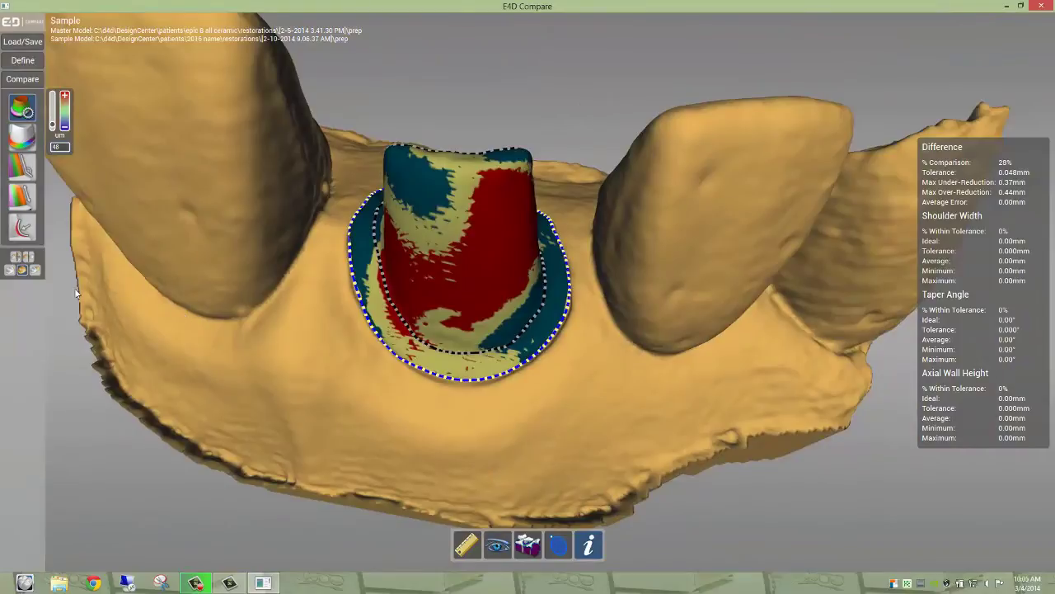
pyautogui.click(35, 272)
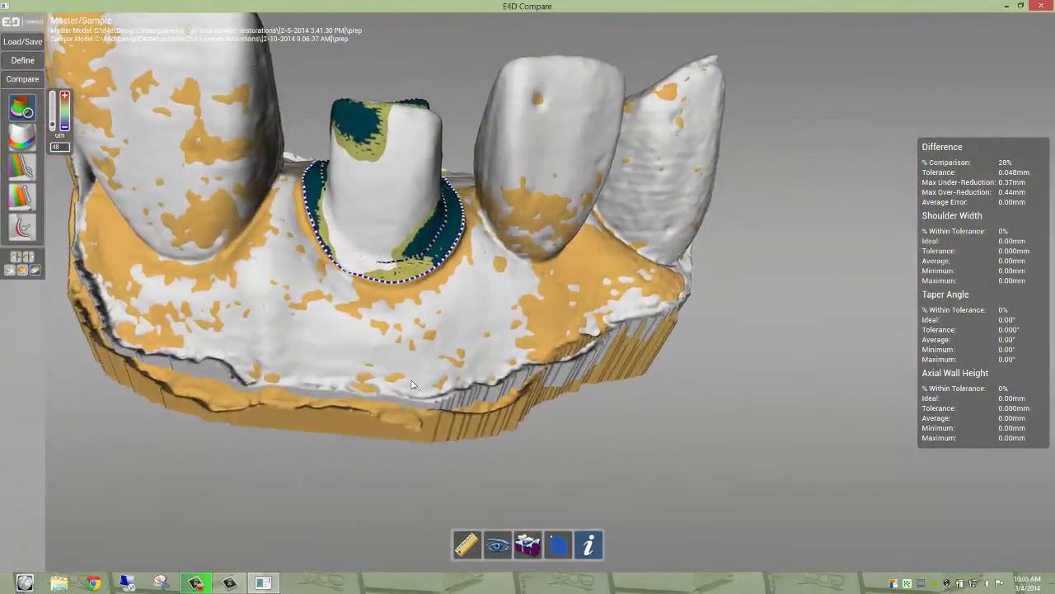
# Step: Cut the overlaid models with a section plane placed vertically through the prepared tooth and examine the cross-section up close
pyautogui.click(567, 534)
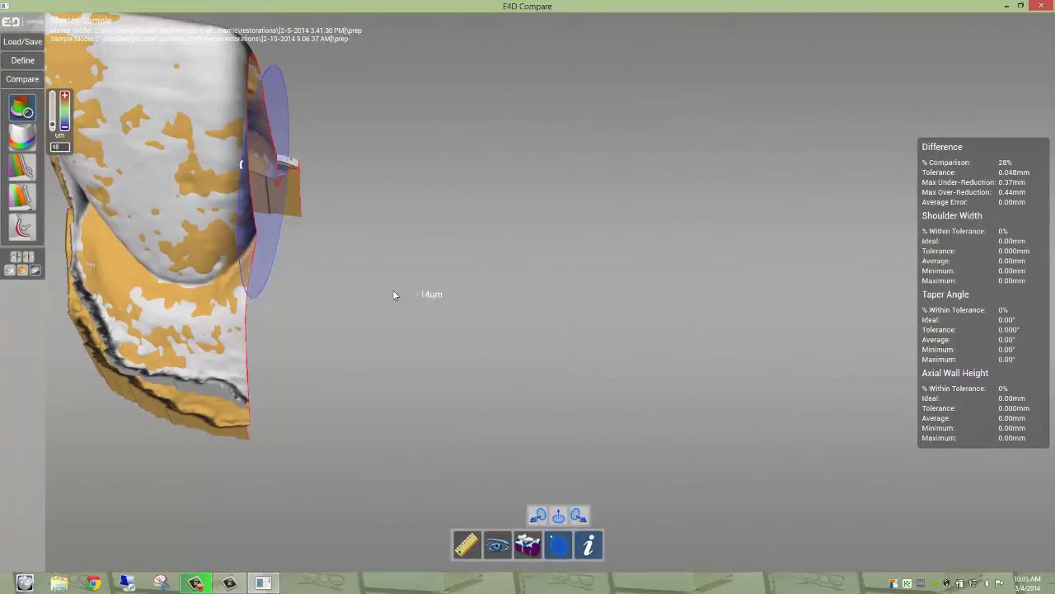
pyautogui.moveTo(237, 191); pyautogui.dragTo(395, 219)
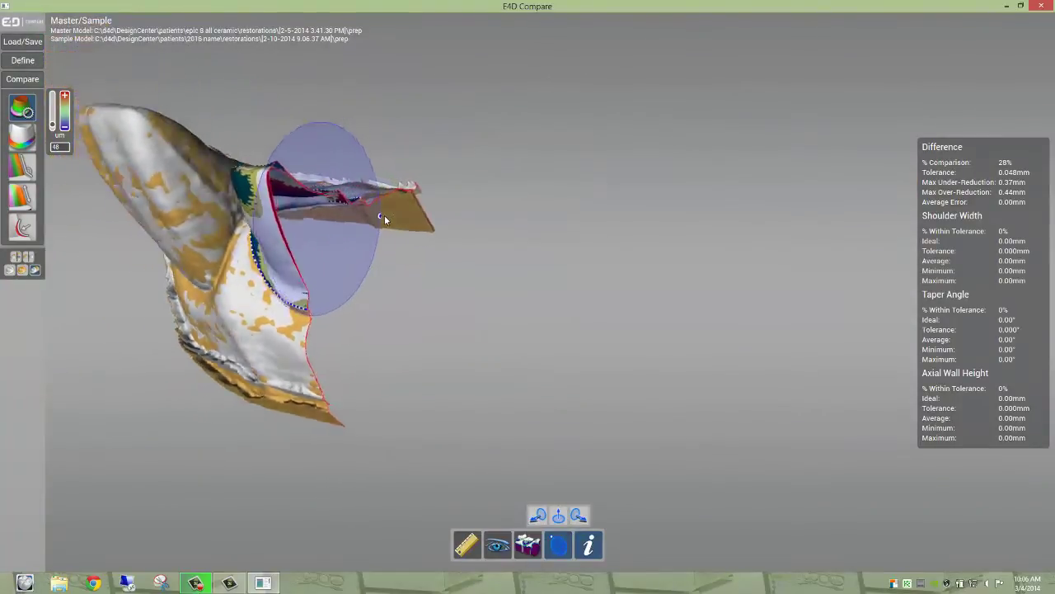
pyautogui.moveTo(244, 222); pyautogui.dragTo(257, 222)
pyautogui.moveTo(275, 241); pyautogui.dragTo(274, 243, button='right')
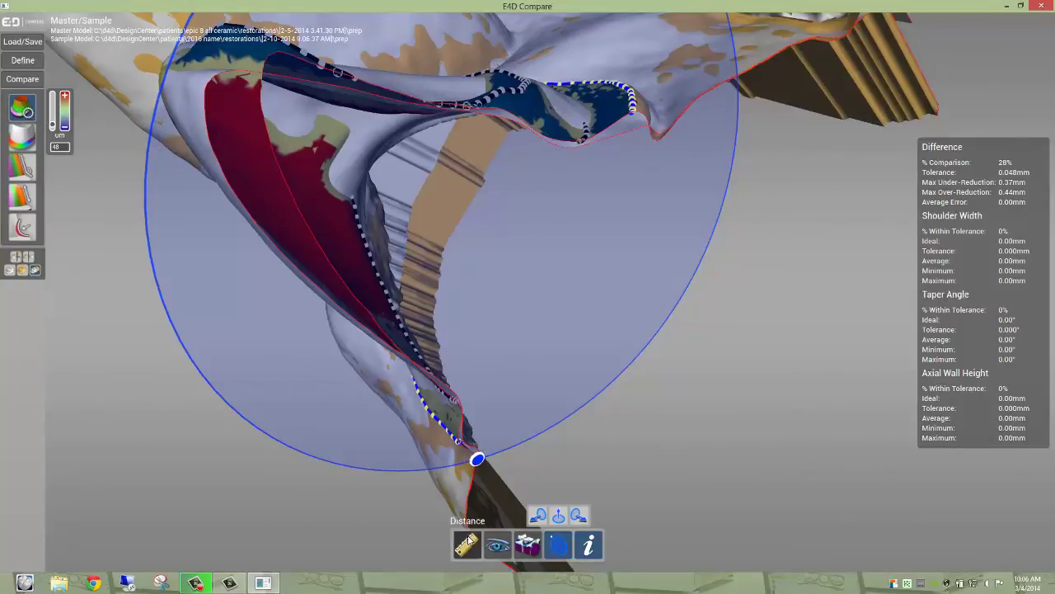
# Step: Measure the gap between the master and sample outlines at several points along the facial wall and once on the opposite wall
pyautogui.click(467, 541)
pyautogui.click(459, 520)
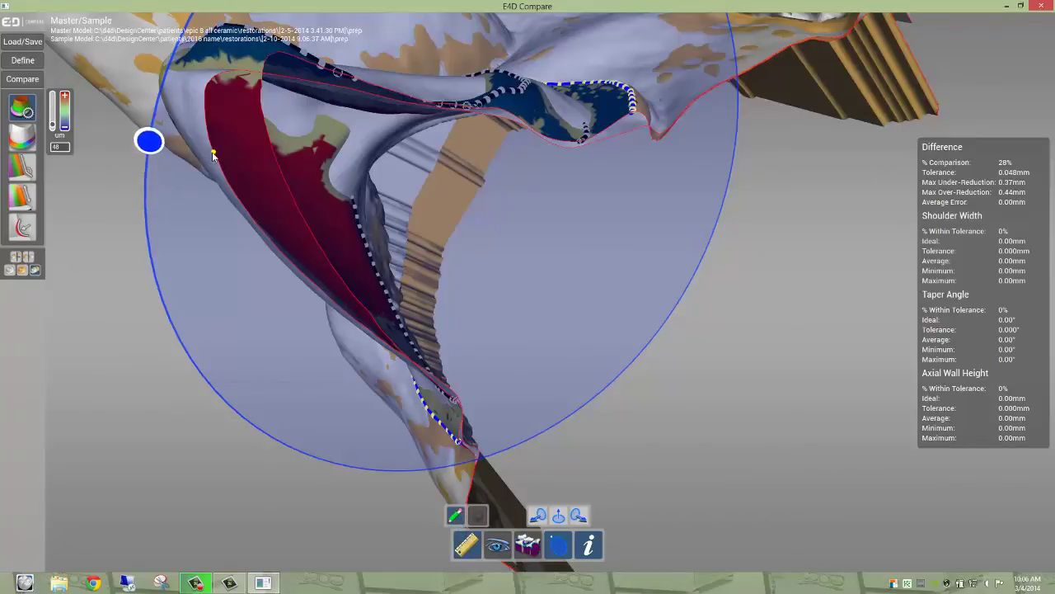
pyautogui.click(269, 134)
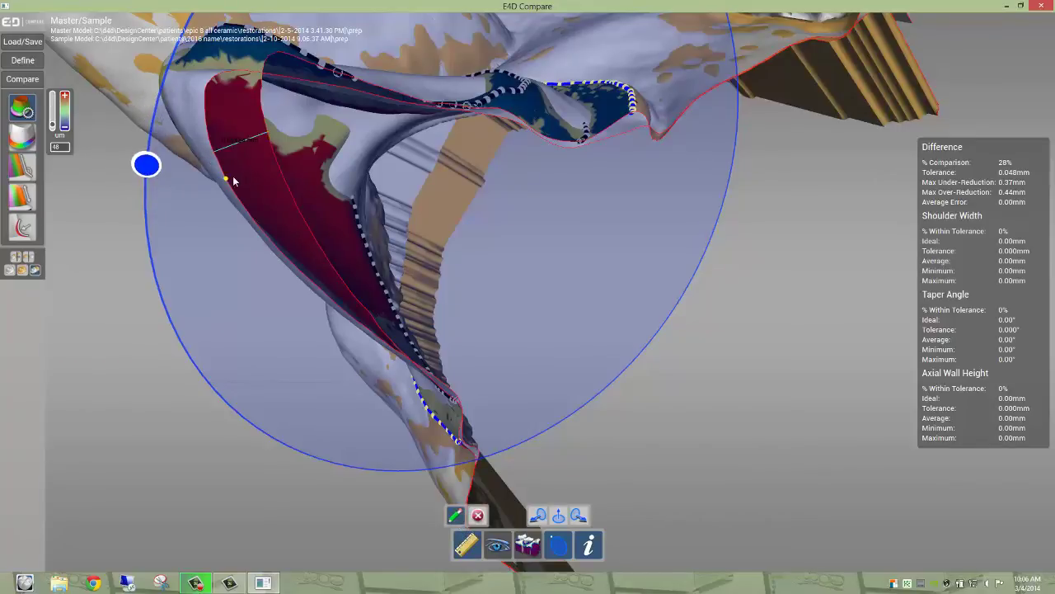
pyautogui.click(273, 162)
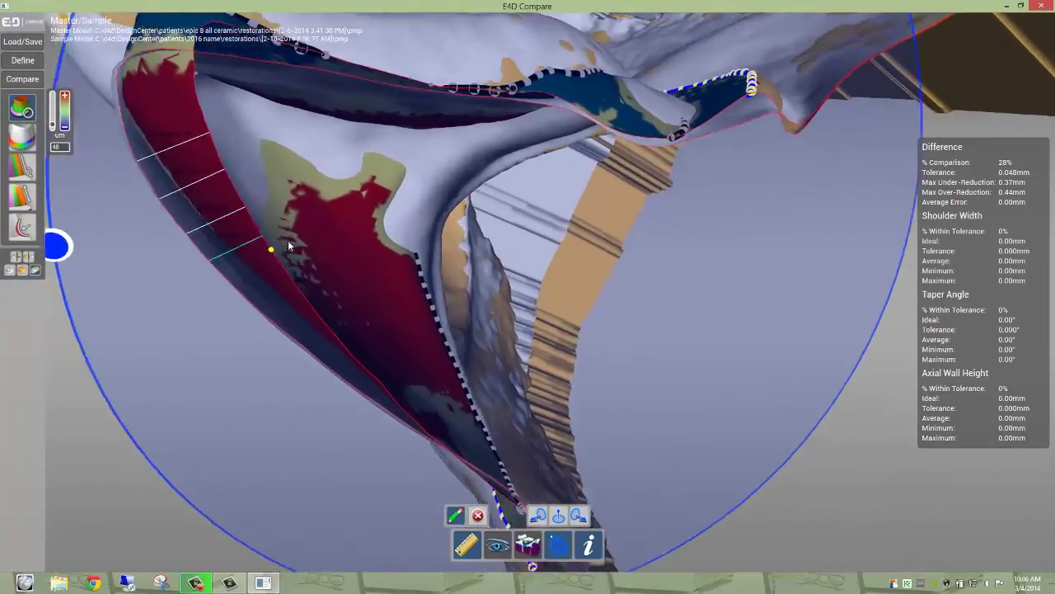
pyautogui.moveTo(280, 87); pyautogui.dragTo(283, 89, button='right')
pyautogui.click(276, 83)
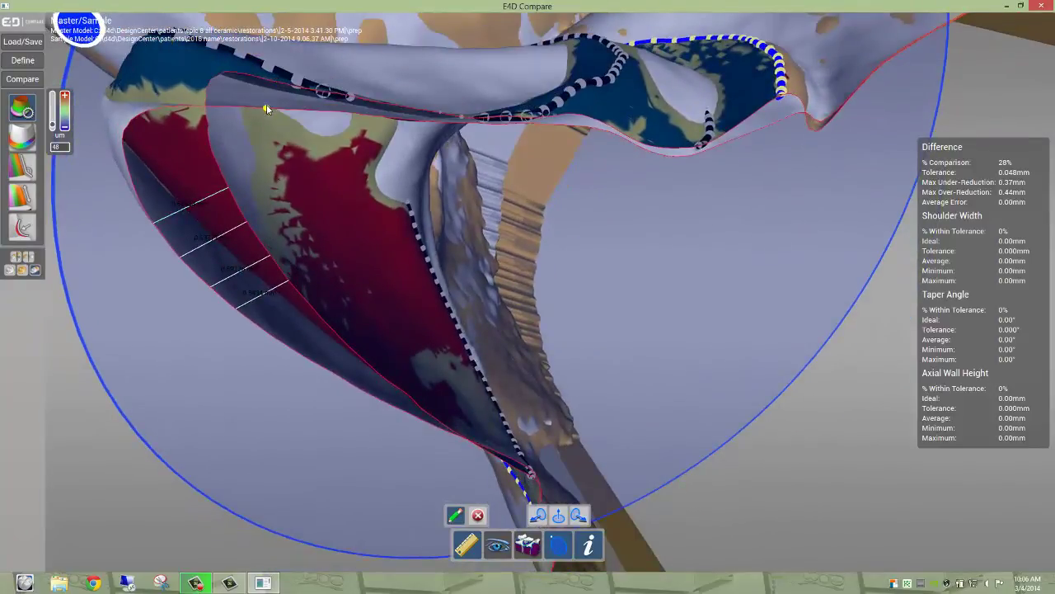
pyautogui.click(267, 108)
pyautogui.scroll(-2, 319, 163)
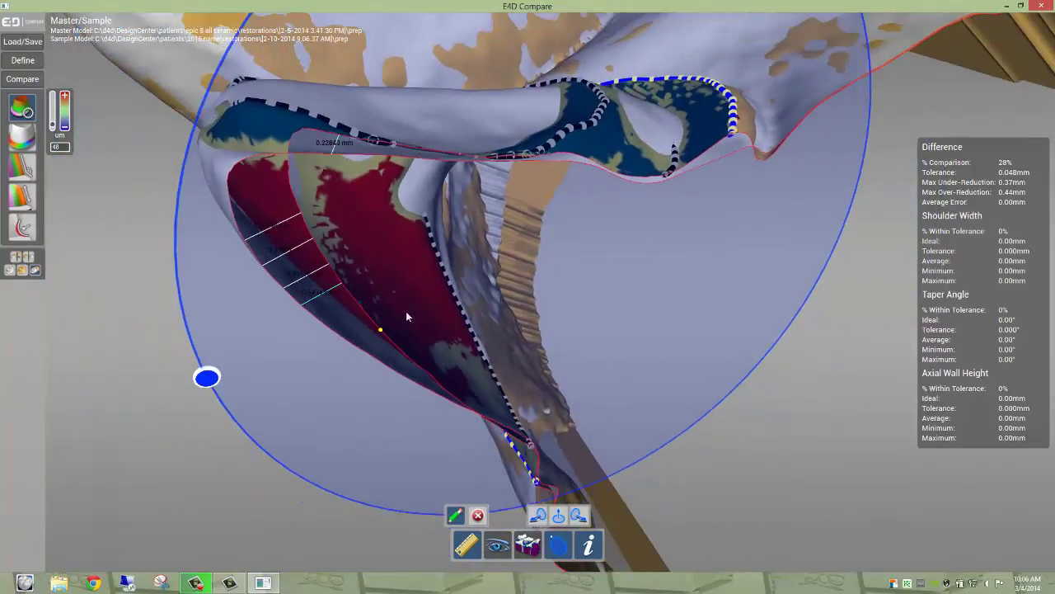
# Step: Delete all distance measurements and shift the section plane to another slice through the prep
pyautogui.click(479, 516)
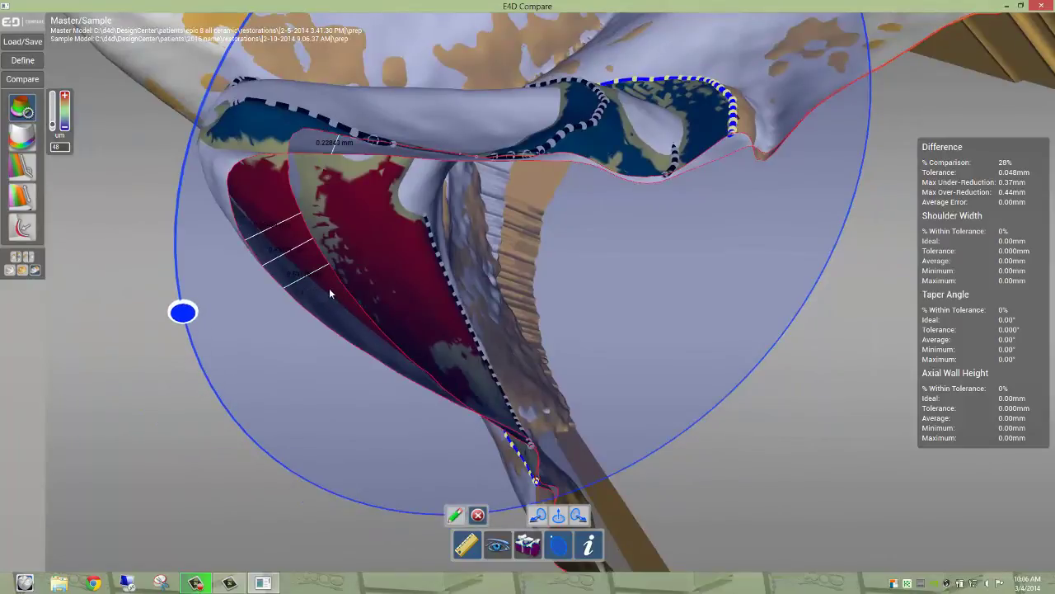
pyautogui.click(332, 145)
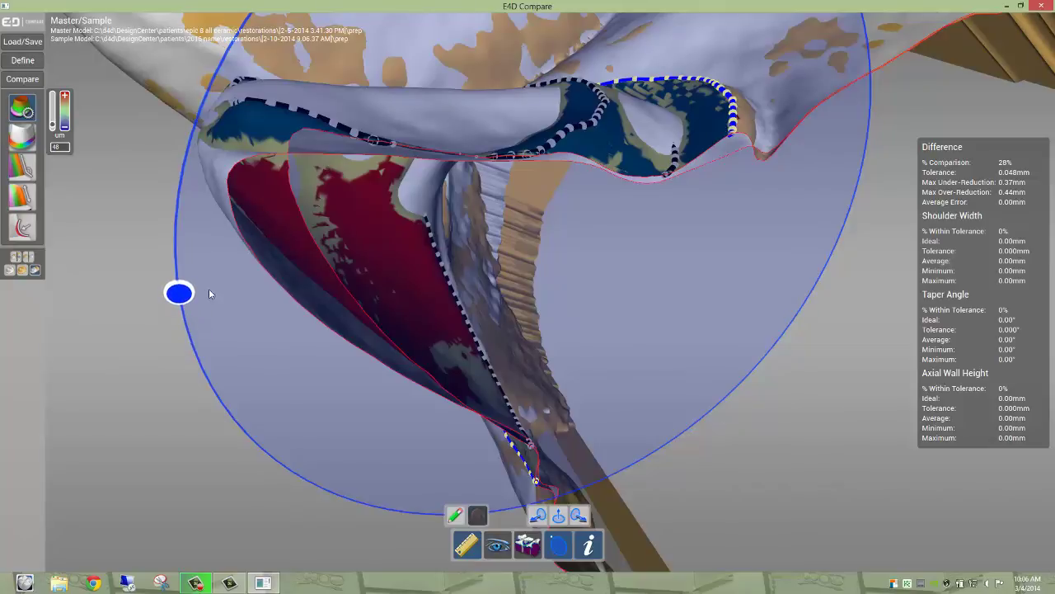
pyautogui.moveTo(208, 289); pyautogui.dragTo(154, 289)
pyautogui.moveTo(155, 289); pyautogui.dragTo(185, 286, button='right')
pyautogui.scroll(-3, 343, 356)
pyautogui.moveTo(343, 360); pyautogui.dragTo(518, 463)
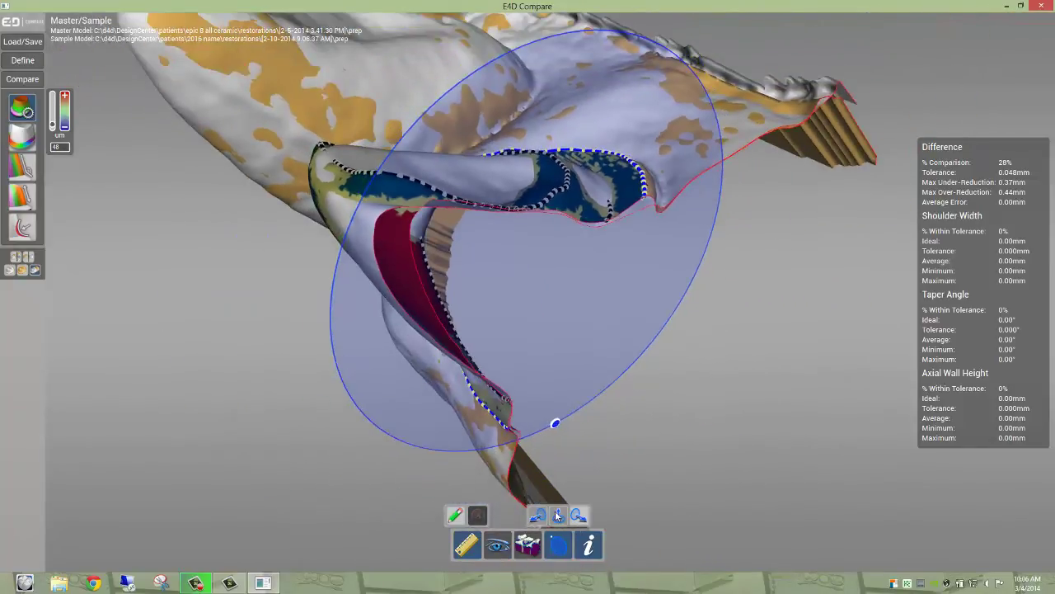
# Step: Reorient the section plane horizontally through the prep and examine the master and sample outlines from above
pyautogui.click(558, 510)
pyautogui.moveTo(540, 437); pyautogui.dragTo(532, 360, button='right')
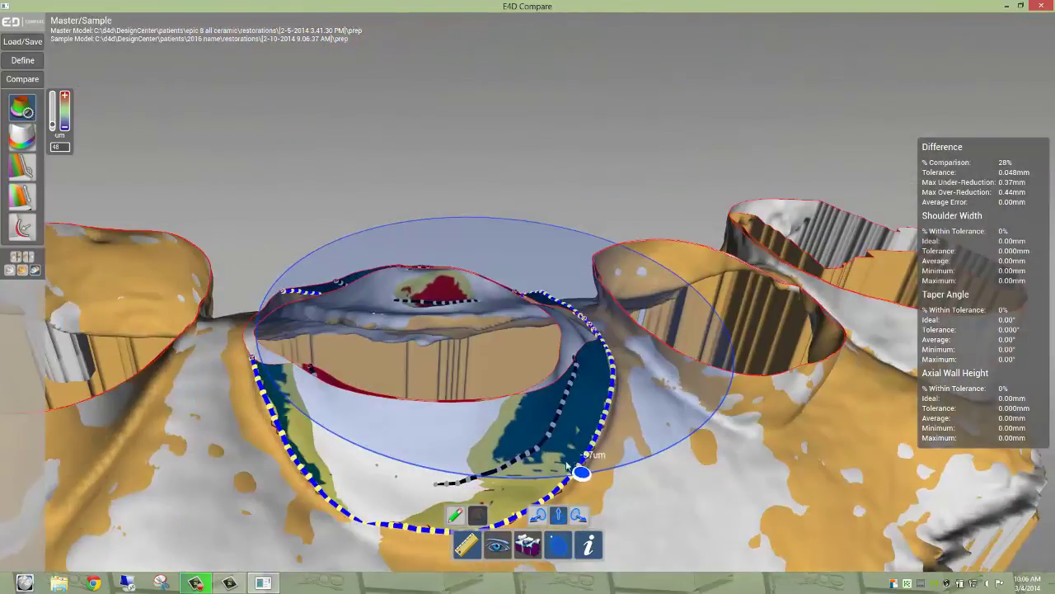
pyautogui.moveTo(569, 469); pyautogui.dragTo(556, 399)
pyautogui.moveTo(555, 398); pyautogui.dragTo(550, 492, button='right')
pyautogui.scroll(5, 348, 241)
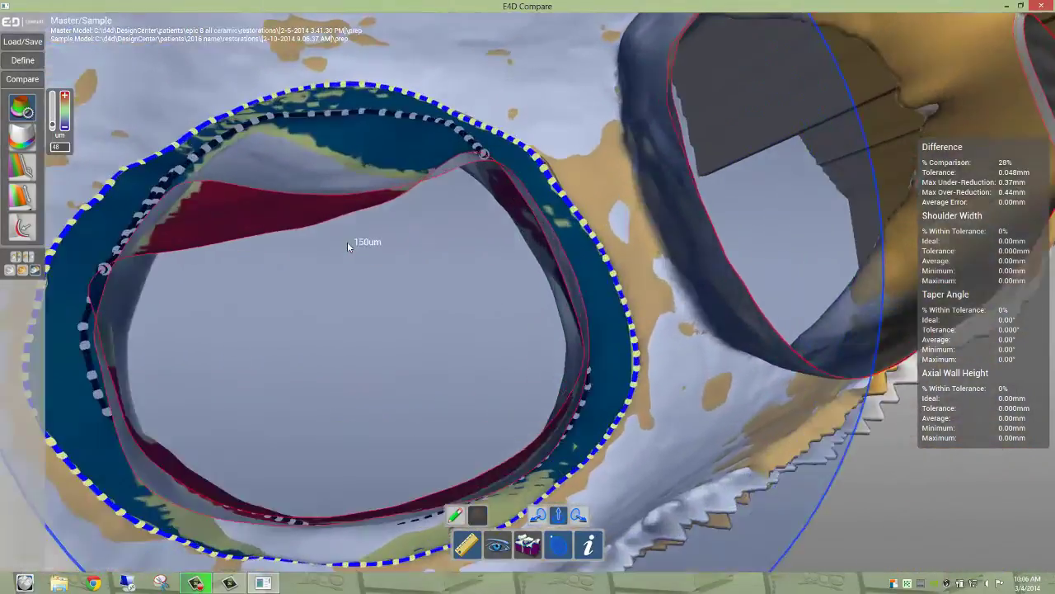
pyautogui.moveTo(352, 245); pyautogui.dragTo(268, 208)
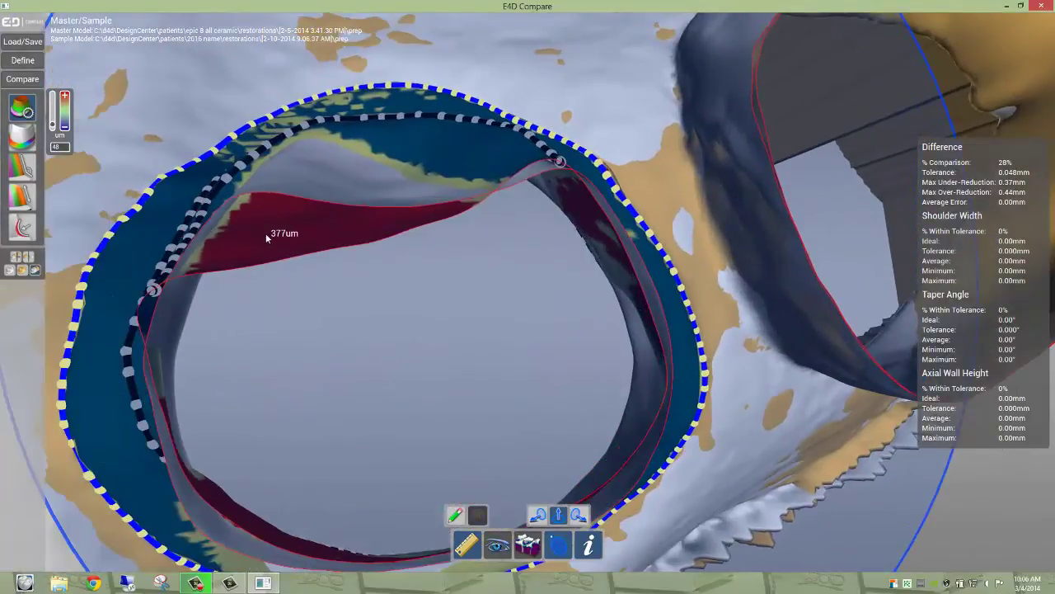
pyautogui.moveTo(265, 235); pyautogui.dragTo(269, 233, button='right')
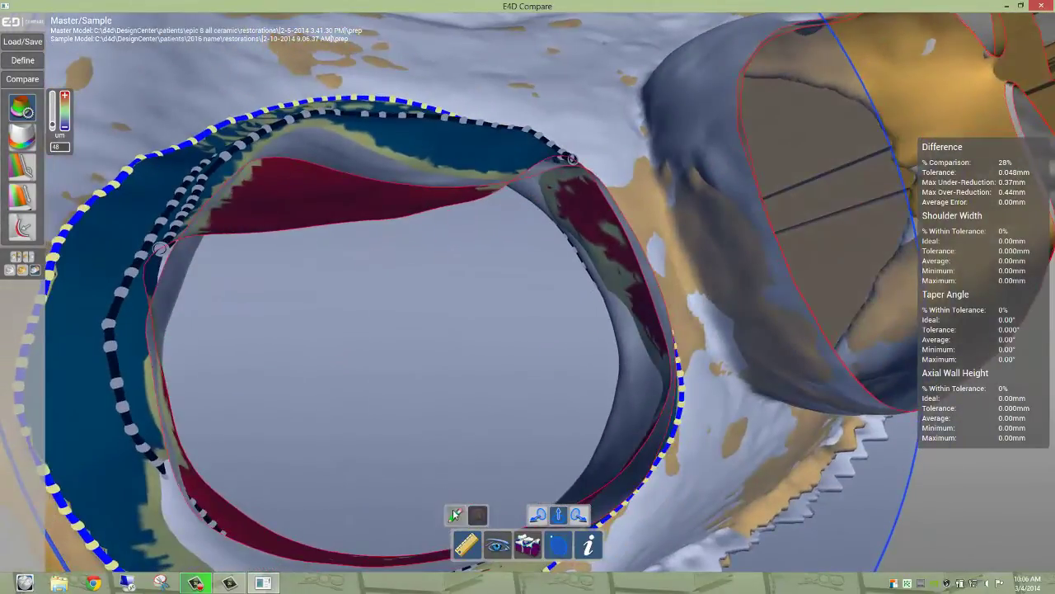
# Step: Measure the gap between the master and sample outlines at the lingual wall of the horizontal section
pyautogui.scroll(5, 277, 227)
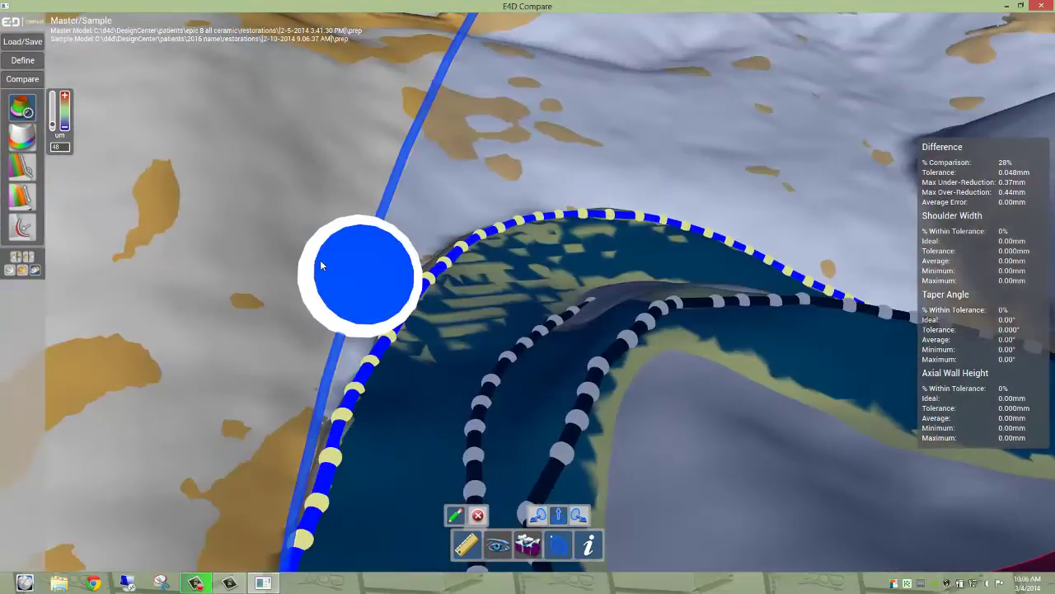
pyautogui.moveTo(321, 260); pyautogui.dragTo(317, 254, button='right')
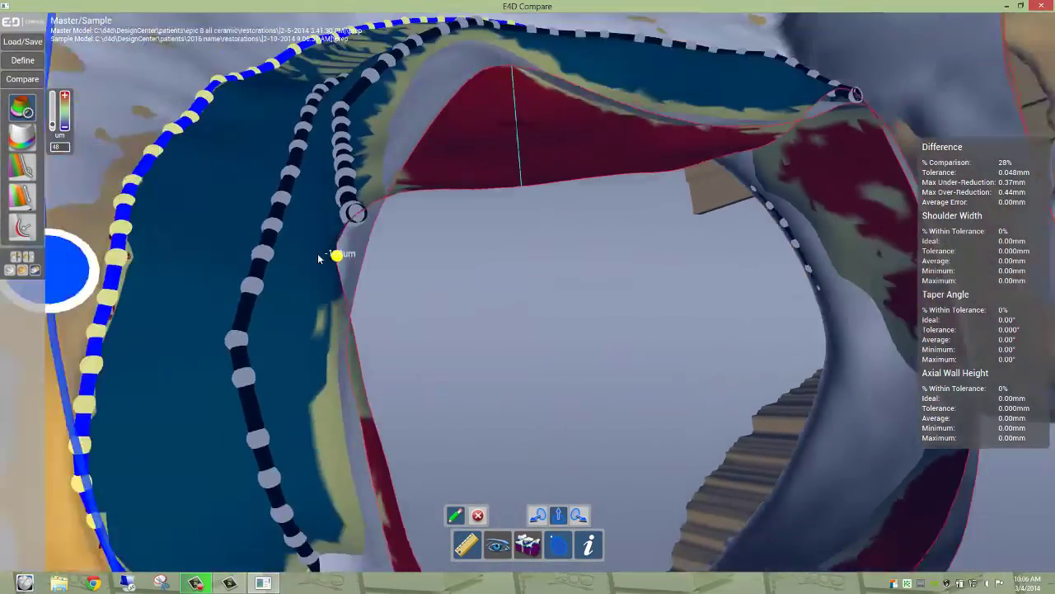
pyautogui.scroll(-3, 307, 255)
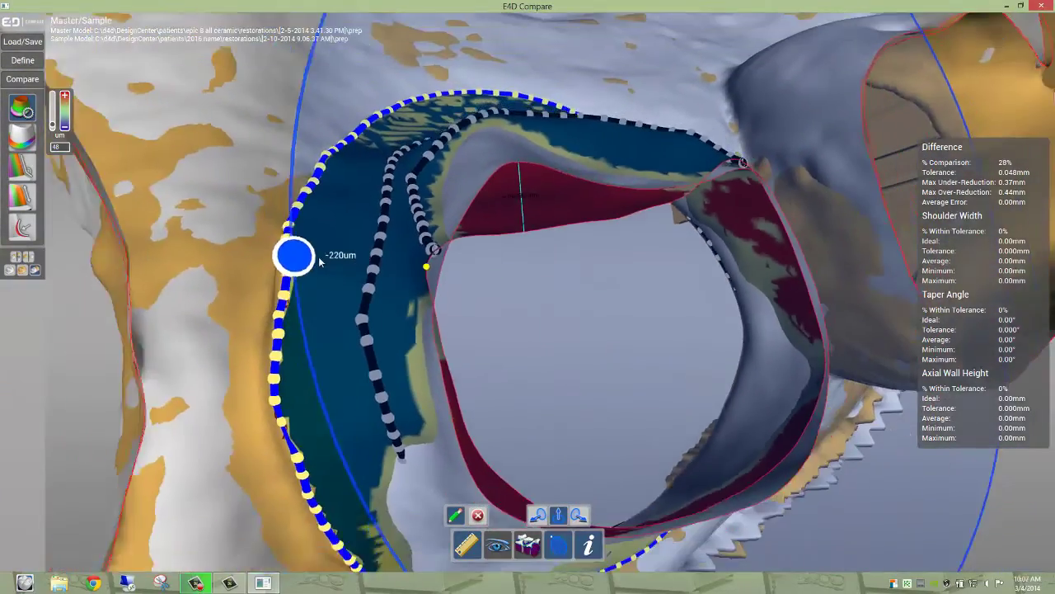
pyautogui.moveTo(438, 322); pyautogui.dragTo(427, 312, button='right')
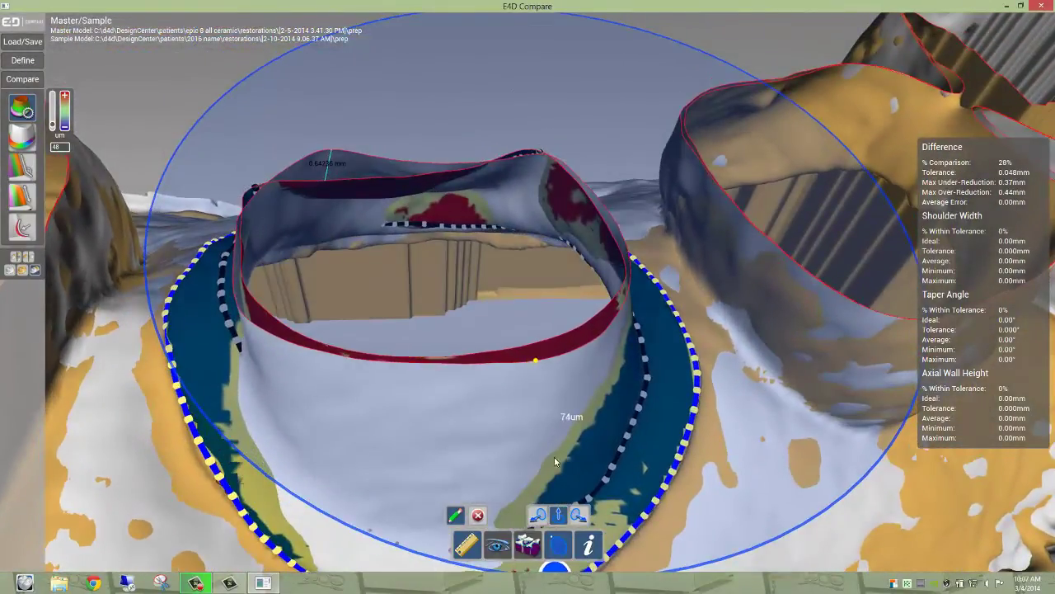
# Step: Turn off the section plane and show the Sample model alone
pyautogui.click(557, 542)
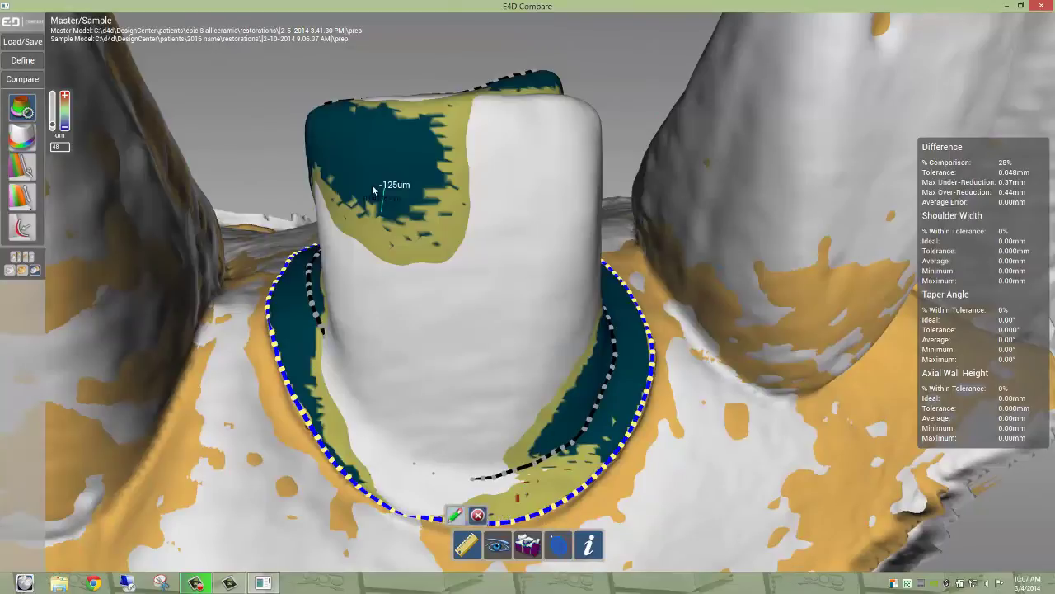
pyautogui.click(22, 270)
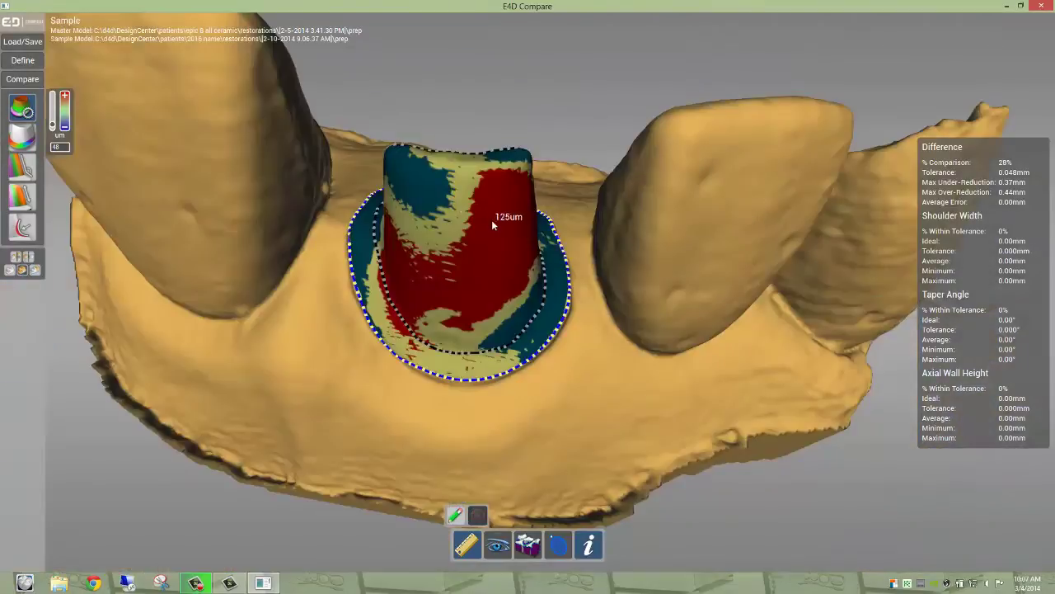
pyautogui.scroll(-3, 492, 222)
pyautogui.moveTo(492, 223); pyautogui.dragTo(481, 243, button='right')
# Step: Switch to the shoulder width comparison, set its tolerance to 1 um and inspect the shoulder around the prep
pyautogui.click(37, 141)
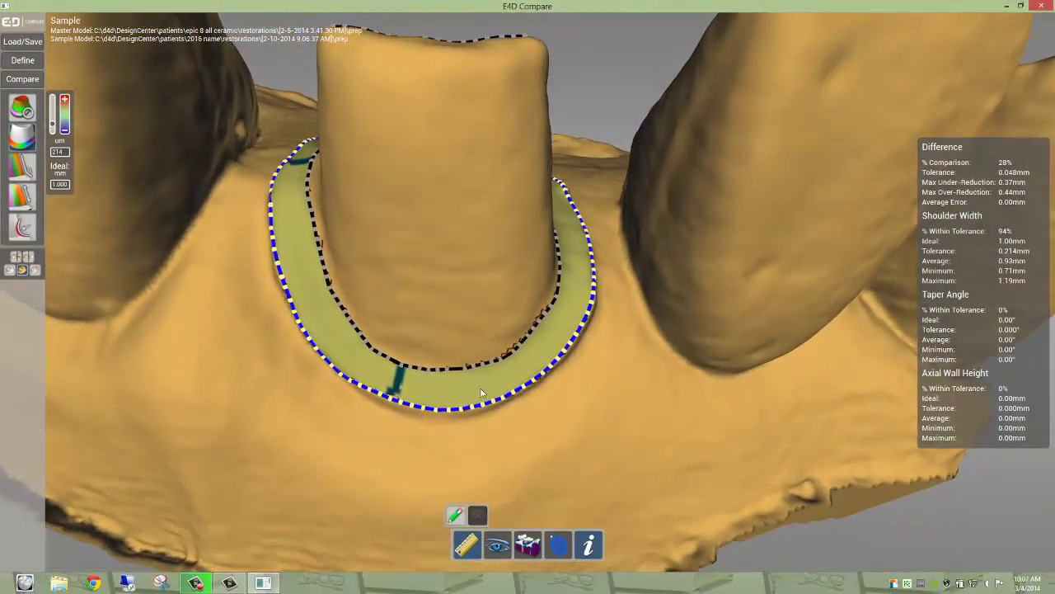
pyautogui.moveTo(491, 382)
pyautogui.moveTo(501, 183); pyautogui.dragTo(502, 201, button='middle')
pyautogui.moveTo(53, 125); pyautogui.dragTo(54, 132)
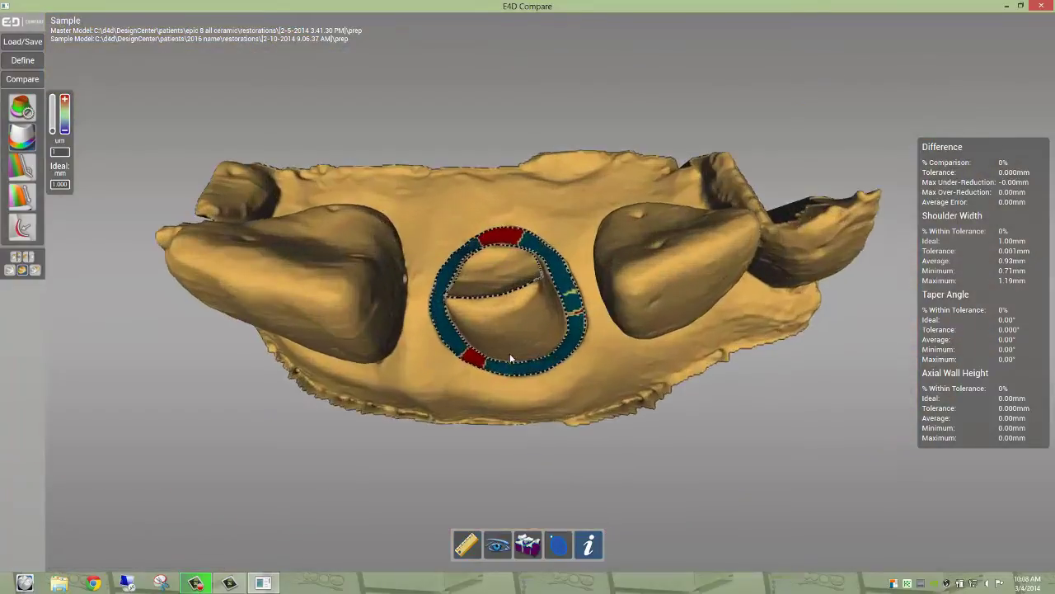
pyautogui.moveTo(510, 353); pyautogui.dragTo(509, 346, button='middle')
pyautogui.moveTo(562, 352)
pyautogui.moveTo(598, 355); pyautogui.dragTo(553, 348, button='middle')
pyautogui.scroll(4, 494, 347)
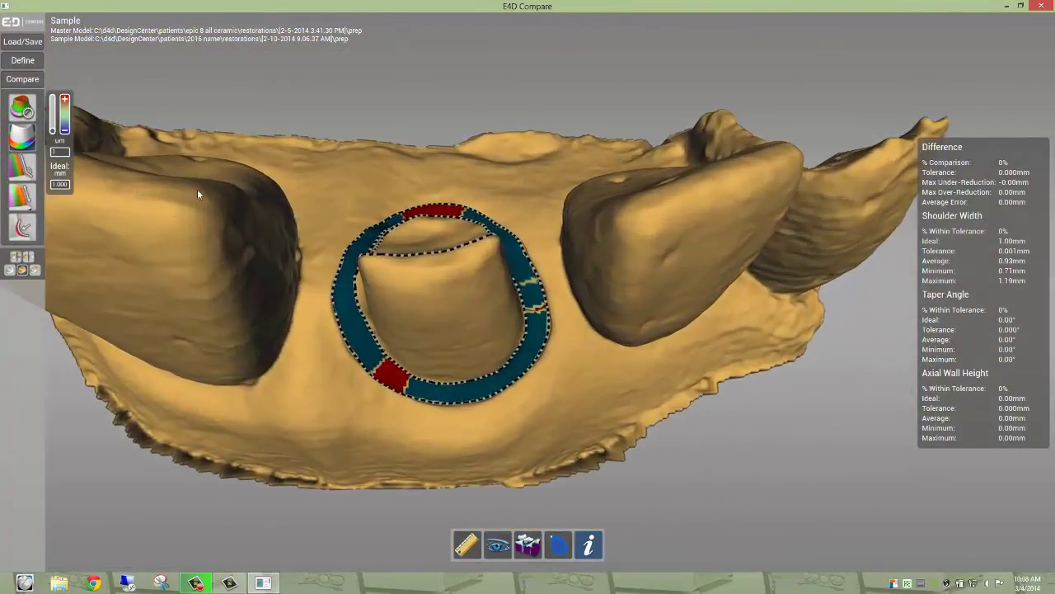
# Step: Set the shoulder width tolerance to 150 um
pyautogui.moveTo(53, 131); pyautogui.dragTo(52, 128)
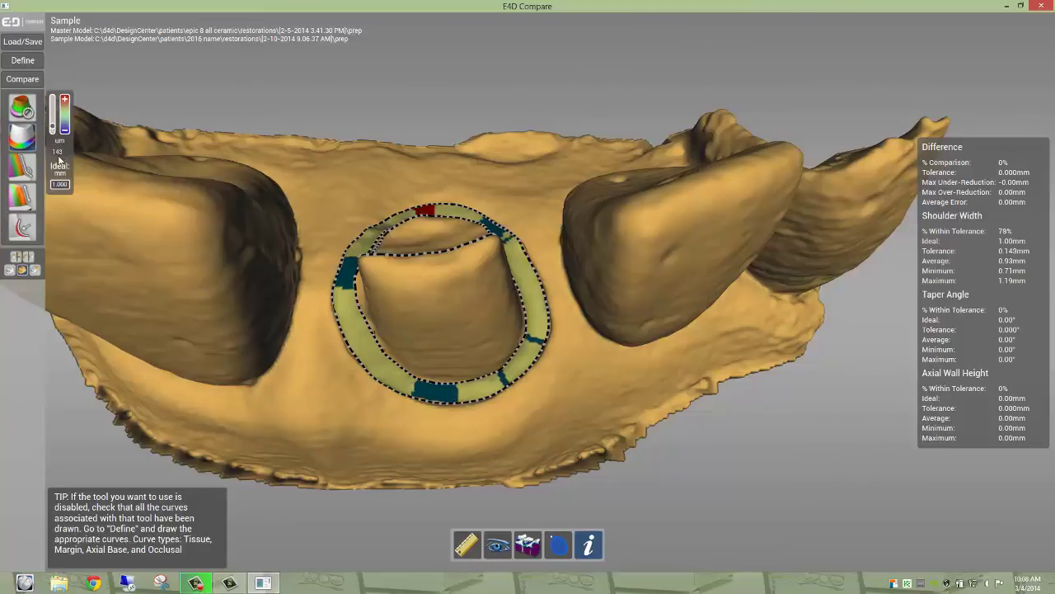
pyautogui.press('BackSpace')
pyautogui.press('BackSpace')
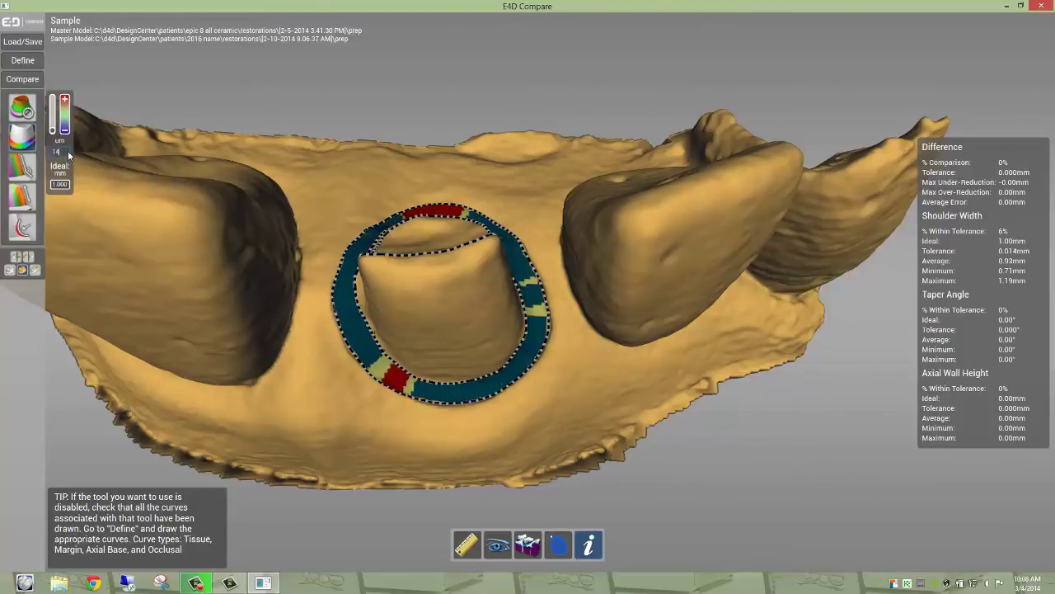
pyautogui.write('50')
# Step: Read the local shoulder widths in the coloured out-of-tolerance areas on the facial, side and lingual parts of the ledge
pyautogui.moveTo(230, 207); pyautogui.dragTo(302, 298, button='right')
pyautogui.scroll(5, 452, 344)
pyautogui.moveTo(345, 440)
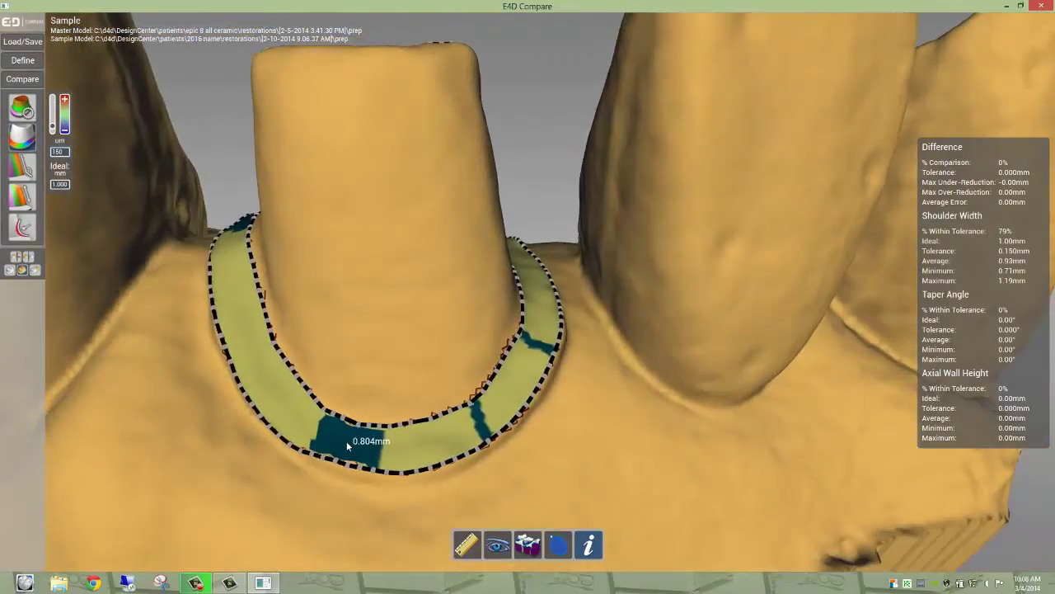
pyautogui.moveTo(526, 330)
pyautogui.moveTo(526, 332); pyautogui.dragTo(473, 257, button='right')
pyautogui.moveTo(462, 185)
pyautogui.moveTo(341, 137)
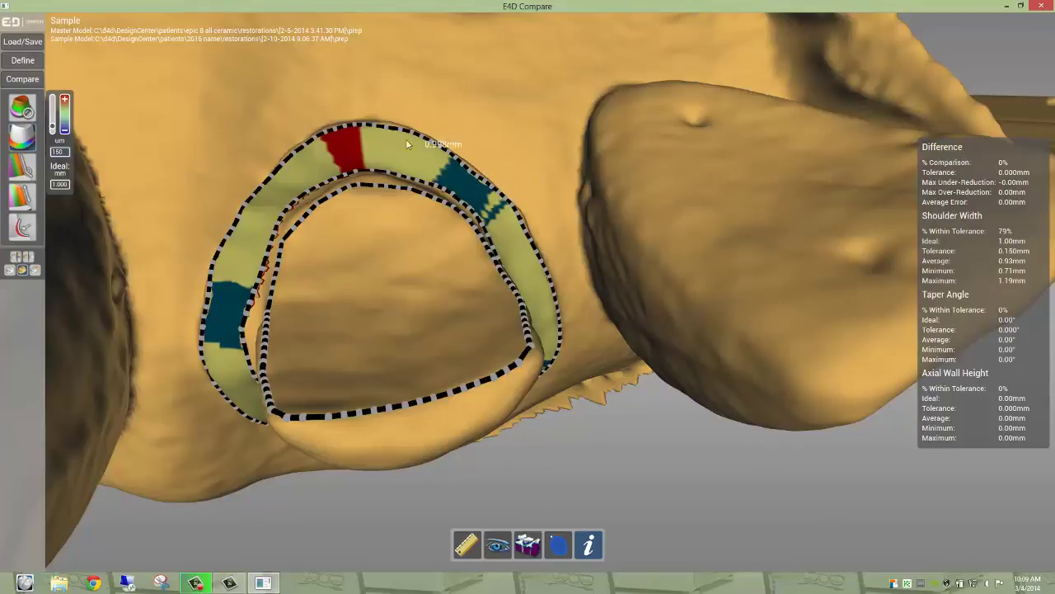
pyautogui.moveTo(363, 263); pyautogui.dragTo(369, 240, button='middle')
pyautogui.scroll(-4, 369, 240)
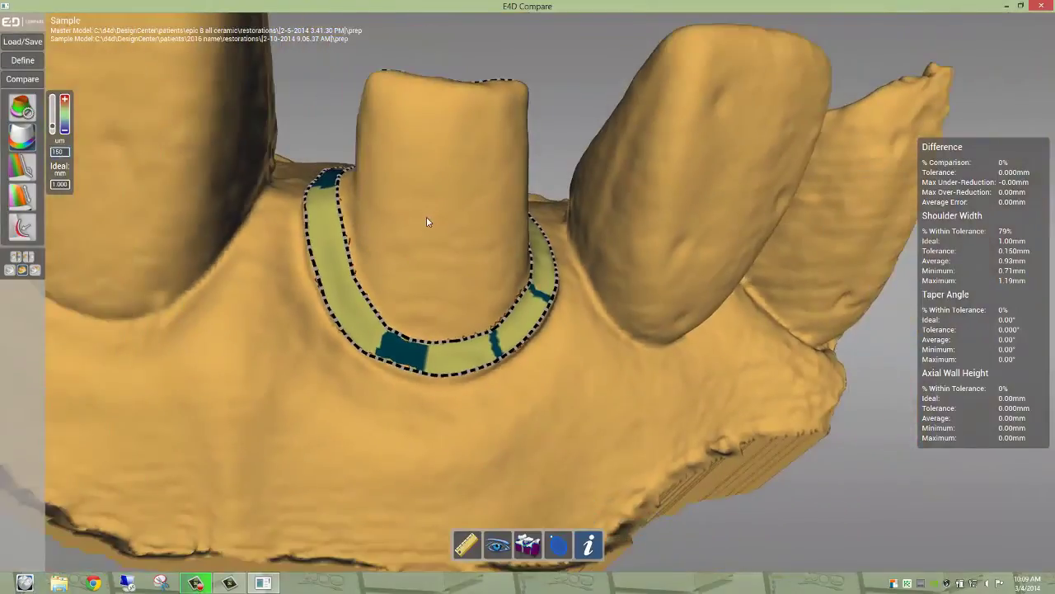
pyautogui.moveTo(425, 220); pyautogui.dragTo(425, 230, button='middle')
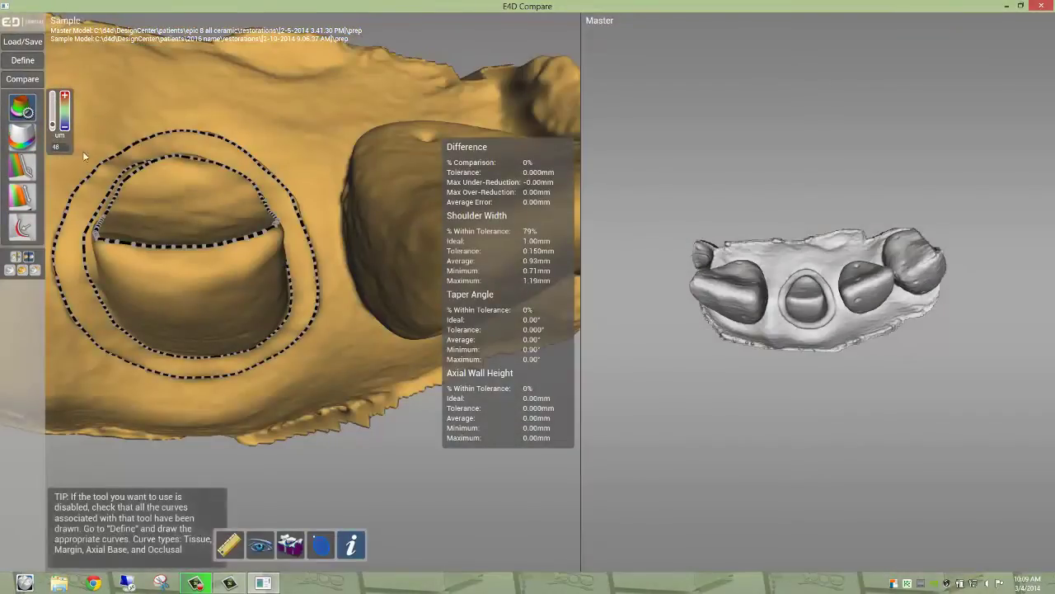
# Step: Set the difference comparison's tolerance to 319 um on the sample and return to its shoulder width comparison
pyautogui.moveTo(163, 190); pyautogui.dragTo(260, 235, button='middle')
pyautogui.moveTo(55, 126); pyautogui.dragTo(55, 108)
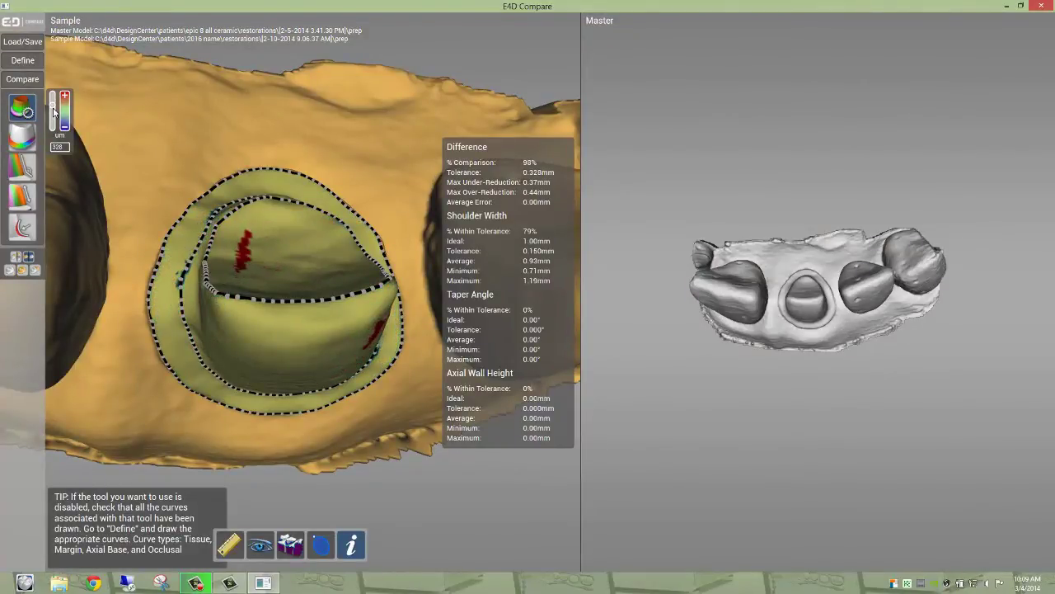
pyautogui.click(23, 137)
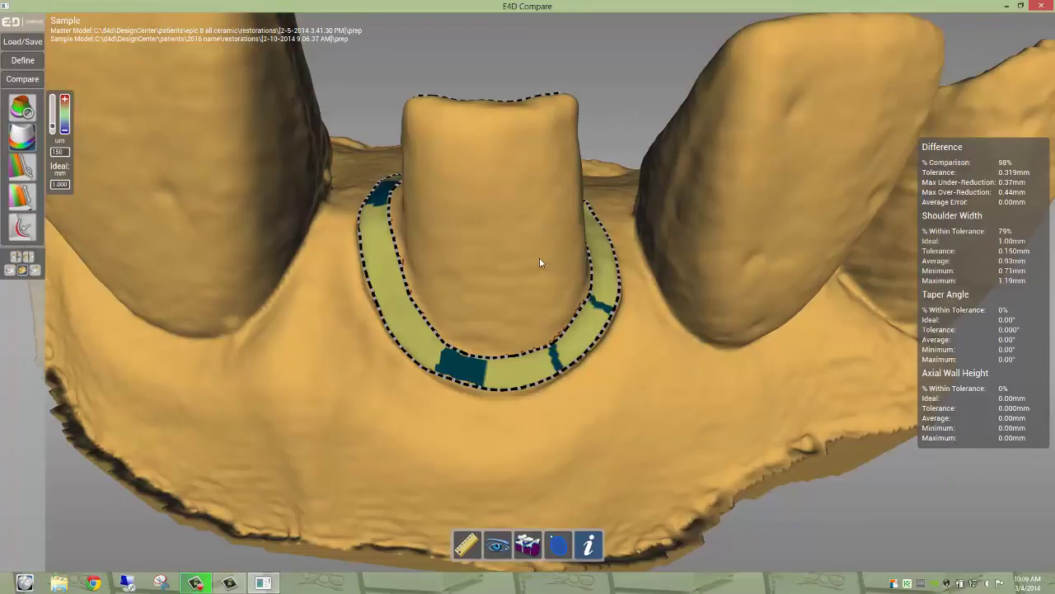
pyautogui.moveTo(501, 195); pyautogui.dragTo(503, 202, button='right')
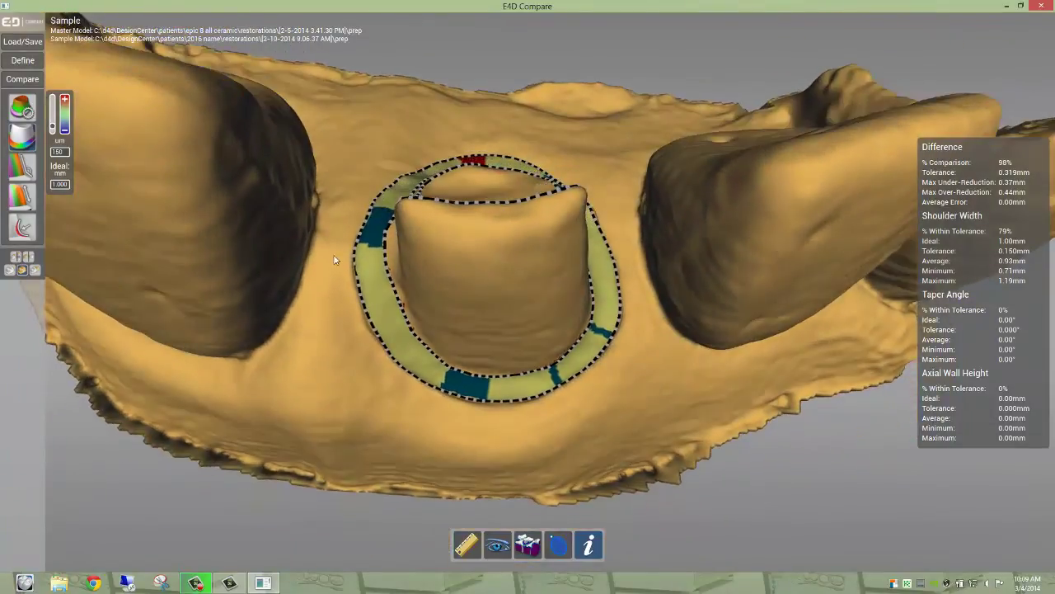
# Step: Switch to the taper angle comparison and read the local taper angles across the prep's facial wall
pyautogui.click(26, 168)
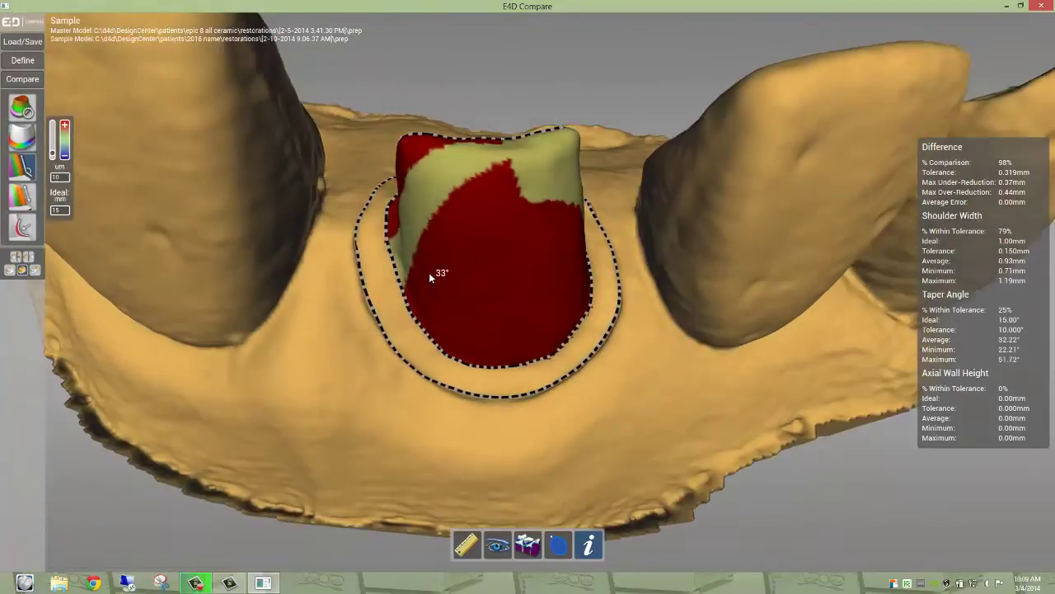
pyautogui.moveTo(429, 274)
pyautogui.mouseDown(button='middle')
pyautogui.moveTo(423, 278)
pyautogui.moveTo(427, 266)
pyautogui.mouseUp(button='middle')
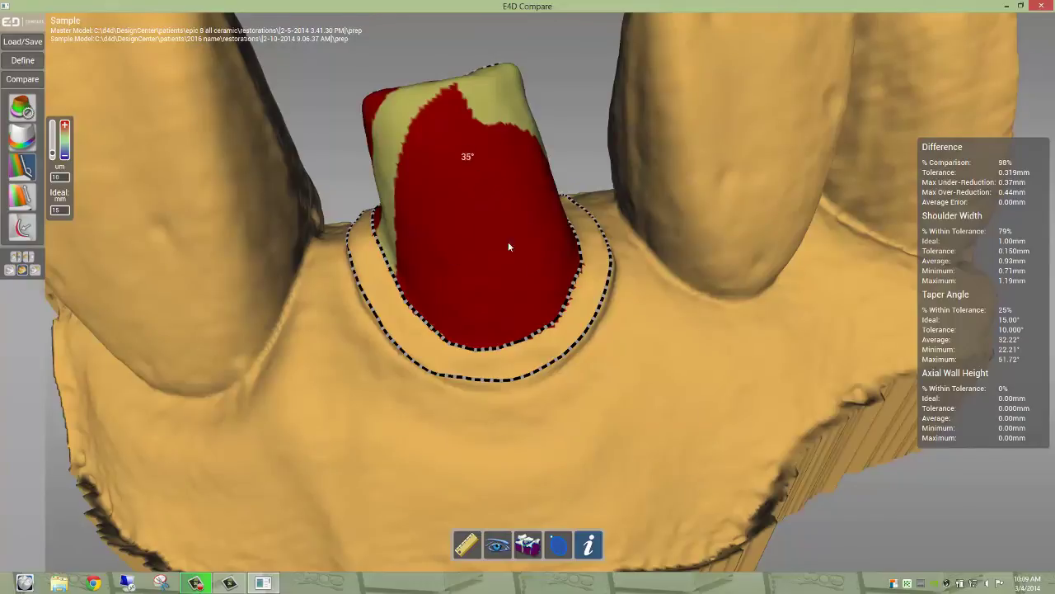
pyautogui.moveTo(522, 263); pyautogui.dragTo(502, 271, button='middle')
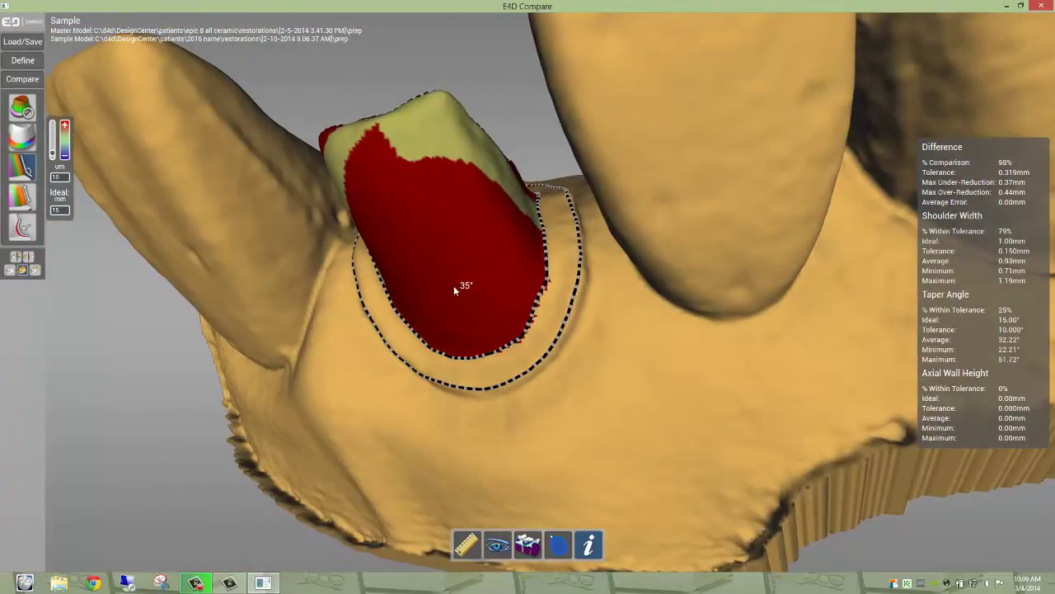
pyautogui.scroll(3, 454, 285)
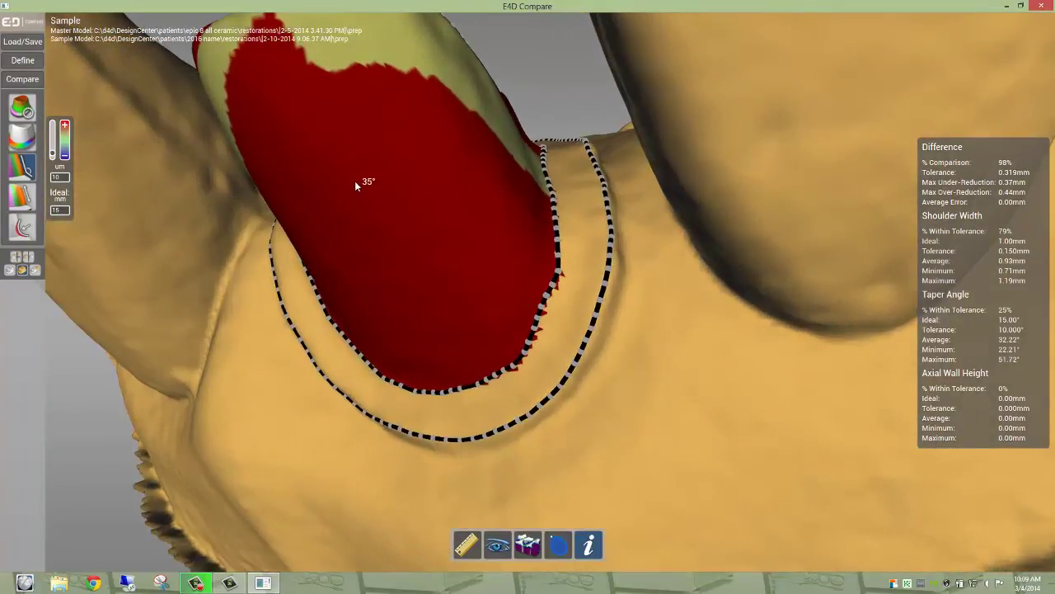
pyautogui.moveTo(339, 173); pyautogui.dragTo(348, 173, button='middle')
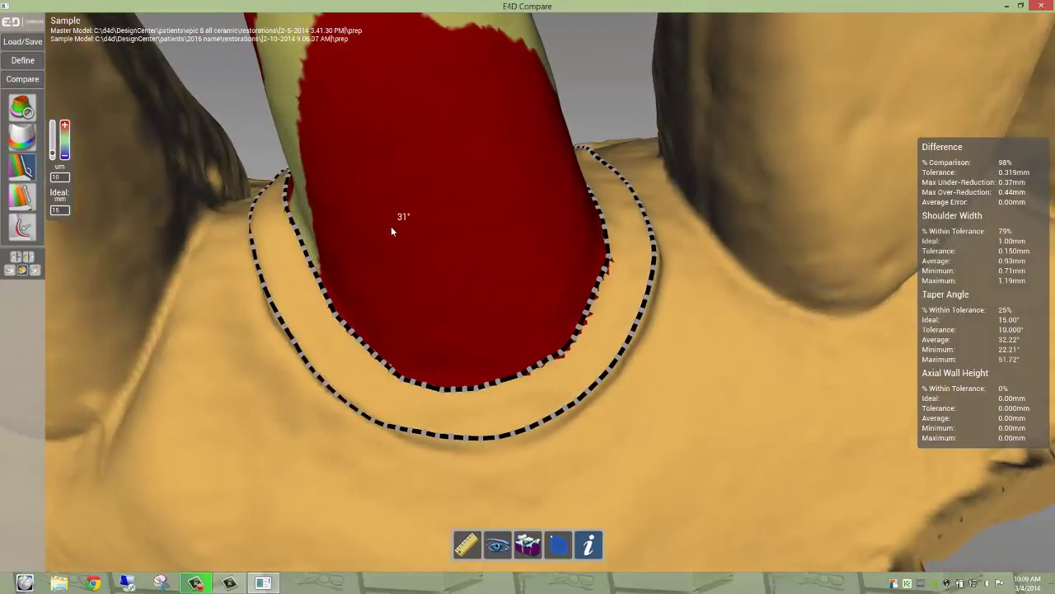
pyautogui.scroll(-3, 440, 266)
pyautogui.moveTo(442, 261)
pyautogui.mouseDown(button='middle')
pyautogui.moveTo(446, 249)
pyautogui.moveTo(438, 252)
pyautogui.moveTo(459, 252)
pyautogui.mouseUp(button='middle')
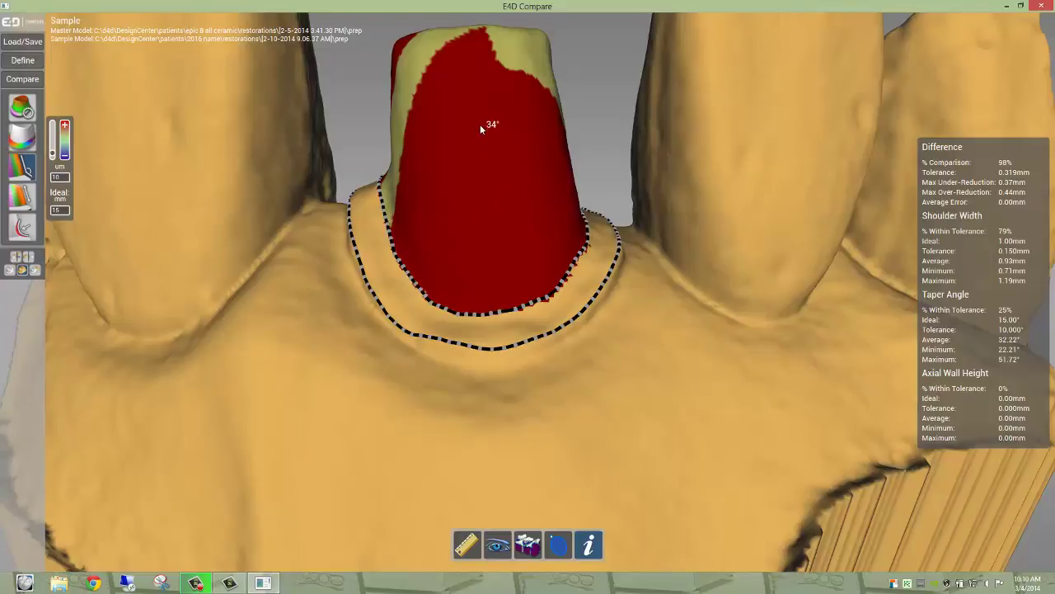
pyautogui.moveTo(481, 125); pyautogui.dragTo(479, 128, button='middle')
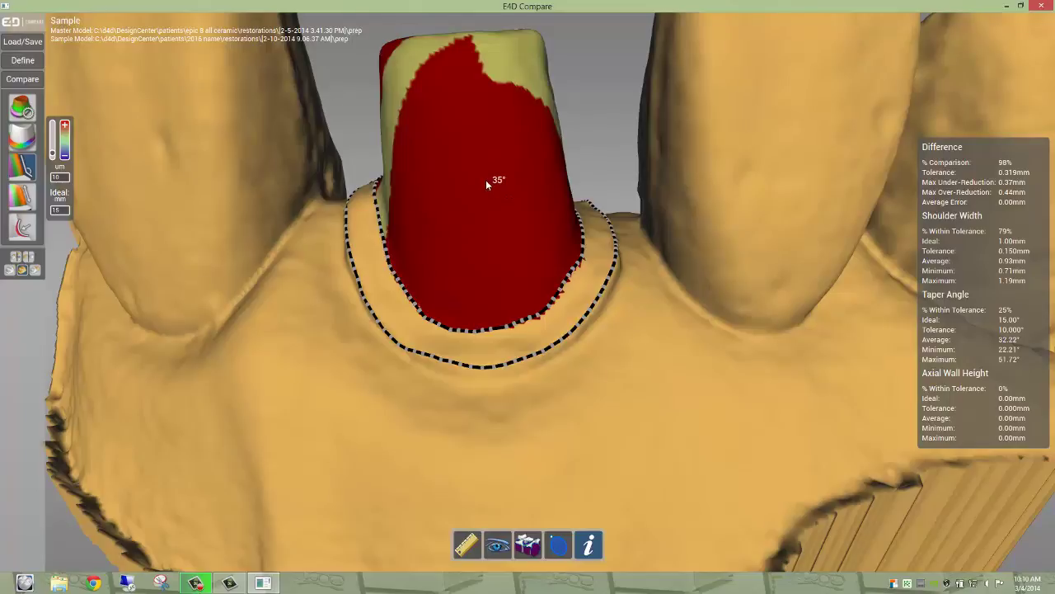
# Step: Switch to the undercut comparison and inspect the red spots on the prep's lingual wall
pyautogui.click(23, 229)
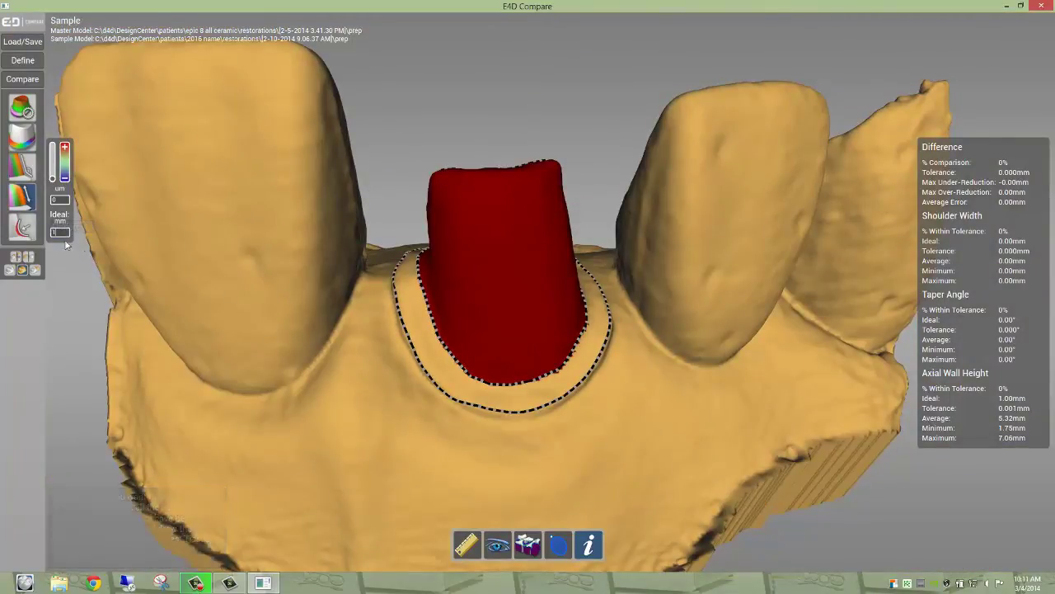
pyautogui.click(29, 234)
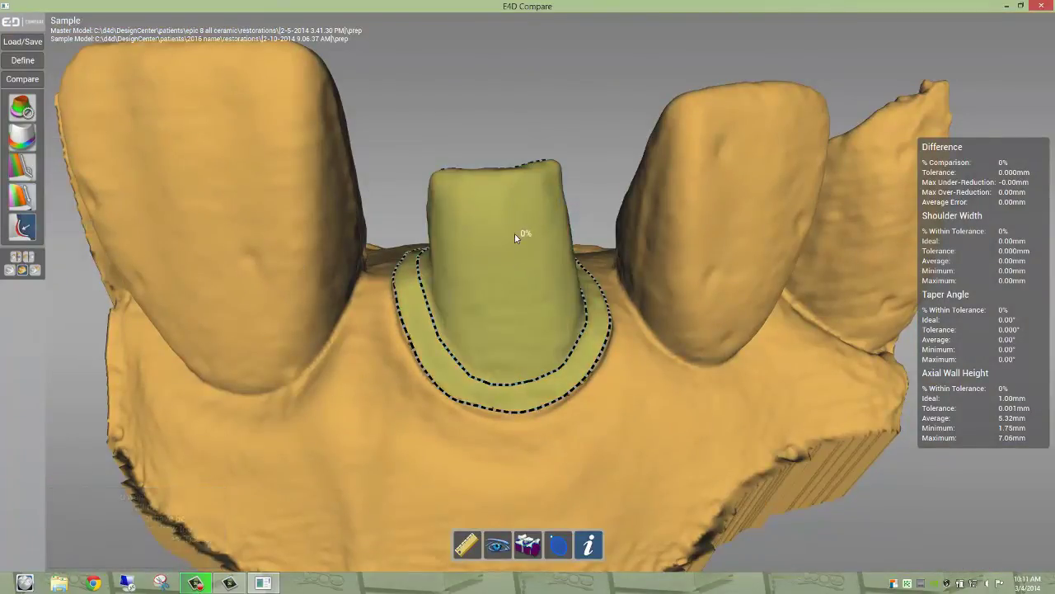
pyautogui.moveTo(515, 233); pyautogui.dragTo(515, 270, button='middle')
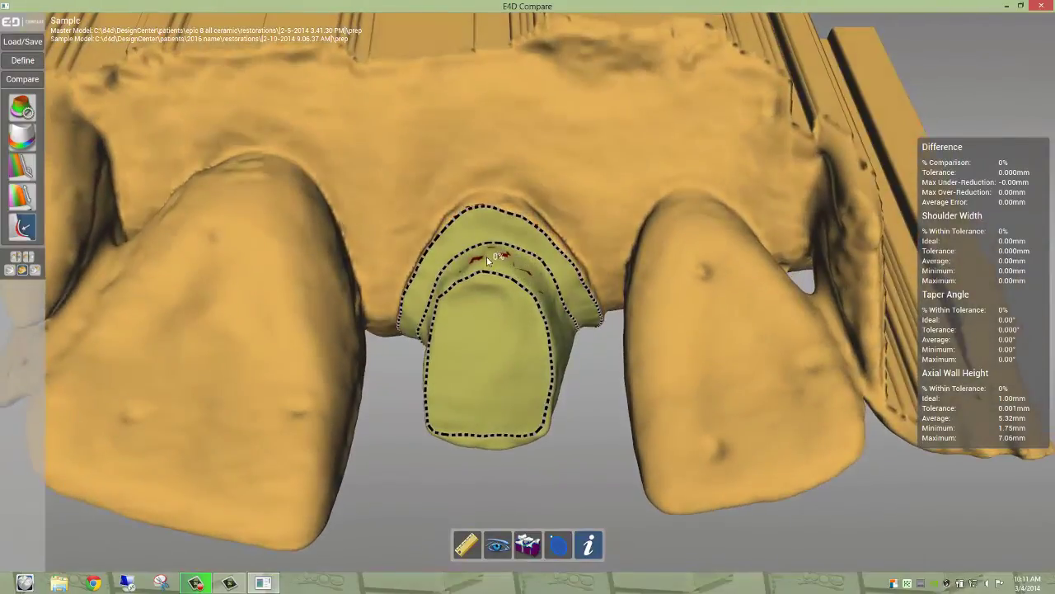
pyautogui.scroll(3, 487, 257)
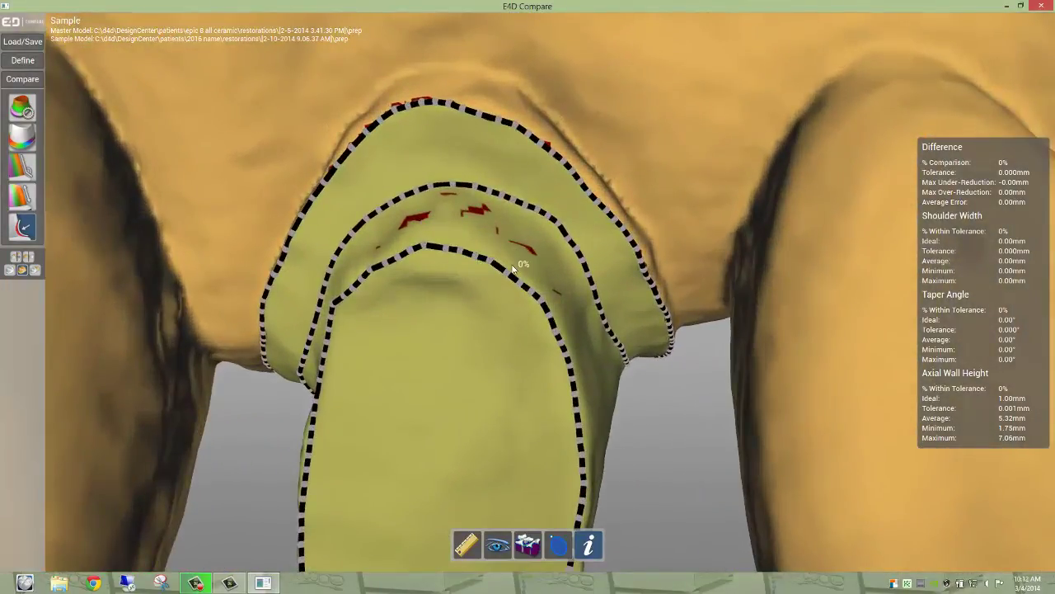
pyautogui.moveTo(512, 265); pyautogui.dragTo(524, 263)
pyautogui.moveTo(525, 268); pyautogui.dragTo(515, 263, button='middle')
pyautogui.moveTo(513, 257); pyautogui.dragTo(514, 209)
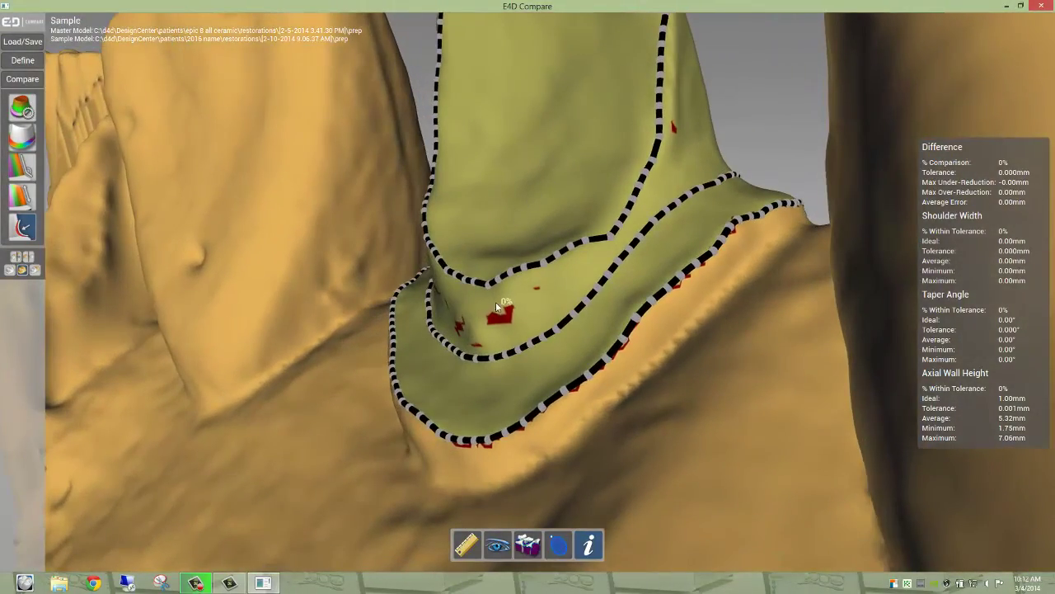
pyautogui.scroll(-3, 503, 330)
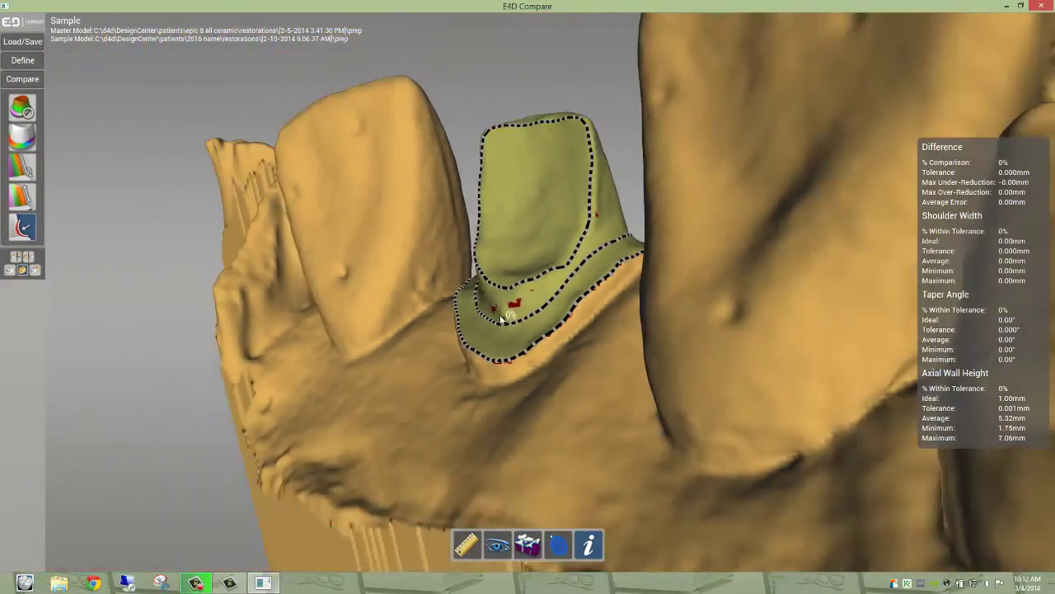
# Step: Cut a cross-section through the prep, reorient its plane to run facial to lingual, and view the section face-on
pyautogui.click(558, 544)
pyautogui.moveTo(570, 376); pyautogui.dragTo(520, 254)
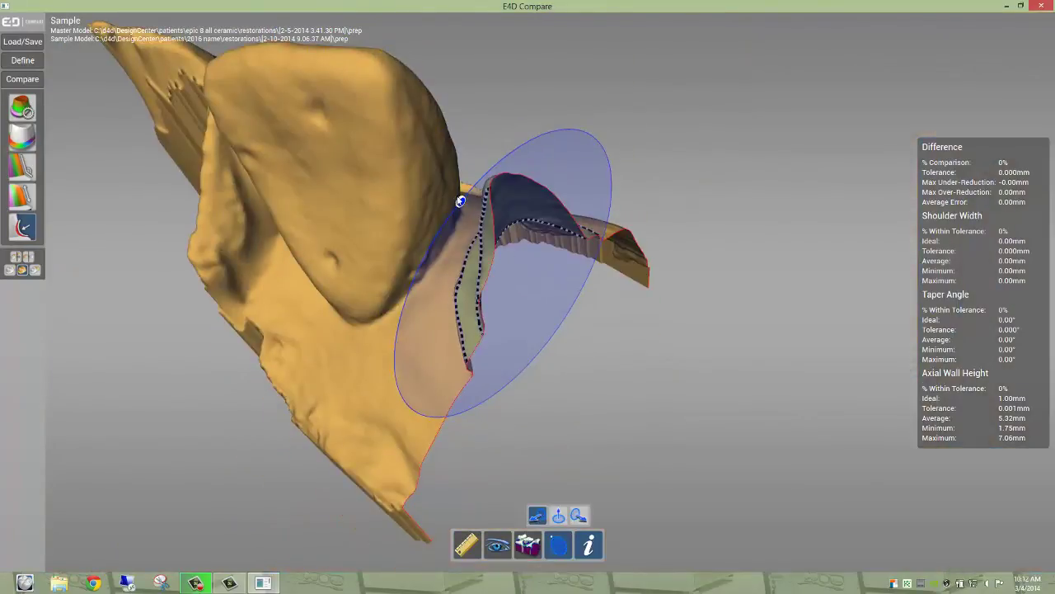
pyautogui.moveTo(460, 202); pyautogui.dragTo(497, 309)
pyautogui.moveTo(498, 309); pyautogui.dragTo(485, 308, button='middle')
pyautogui.scroll(6, 483, 354)
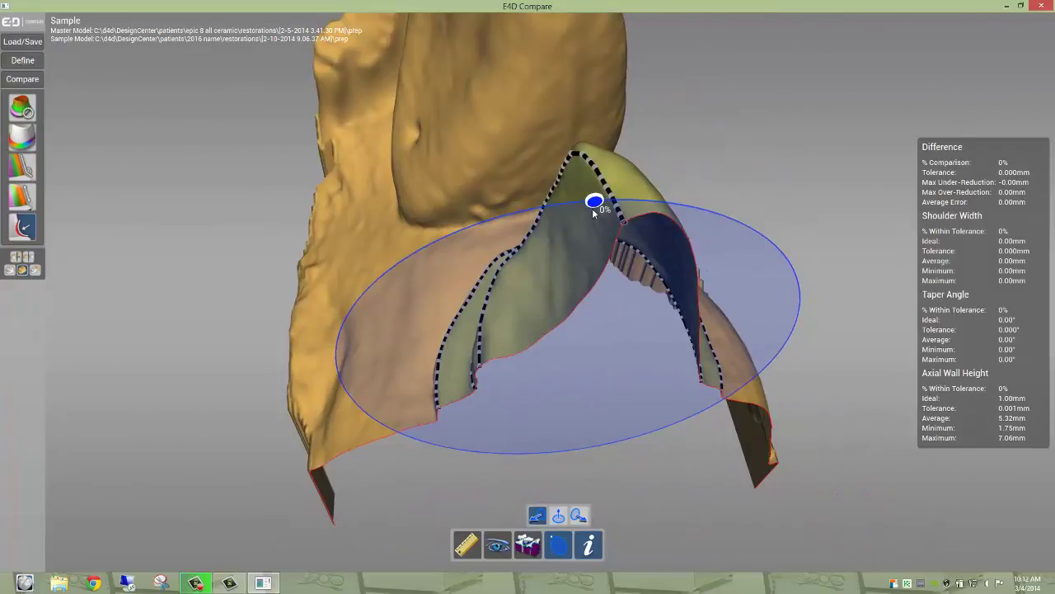
pyautogui.moveTo(591, 204); pyautogui.dragTo(564, 212)
pyautogui.doubleClick(561, 209)
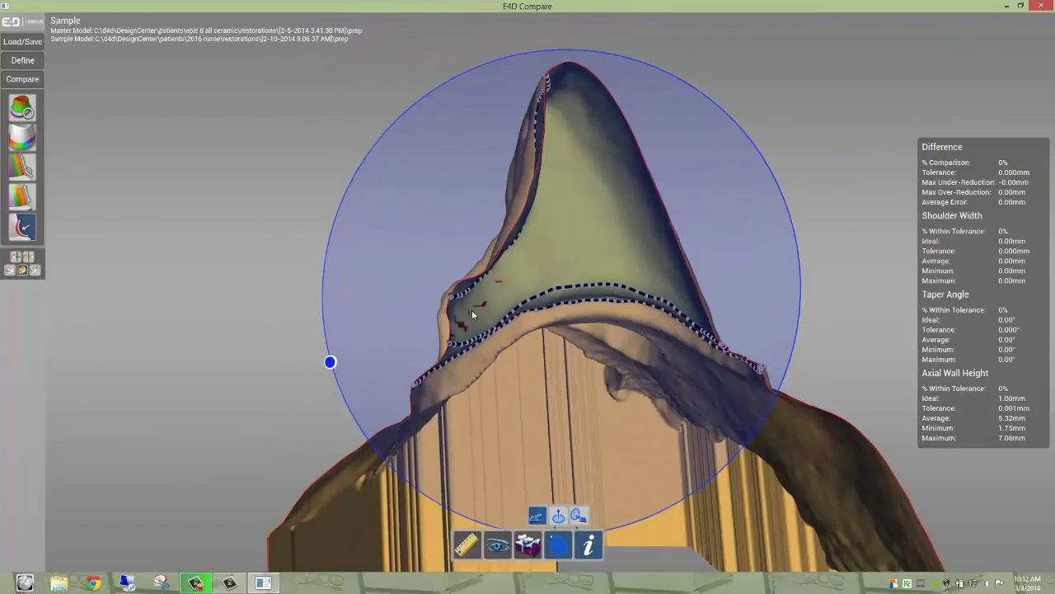
# Step: Examine the sectioned prep from other angles and turn the cross-section off
pyautogui.scroll(-2, 472, 310)
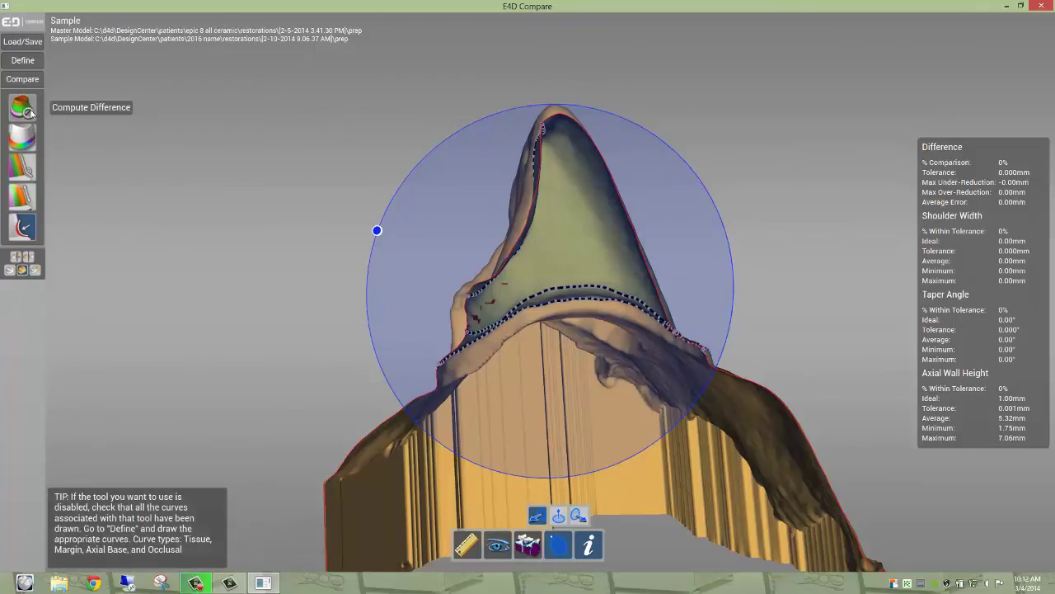
pyautogui.moveTo(257, 288); pyautogui.dragTo(291, 309, button='middle')
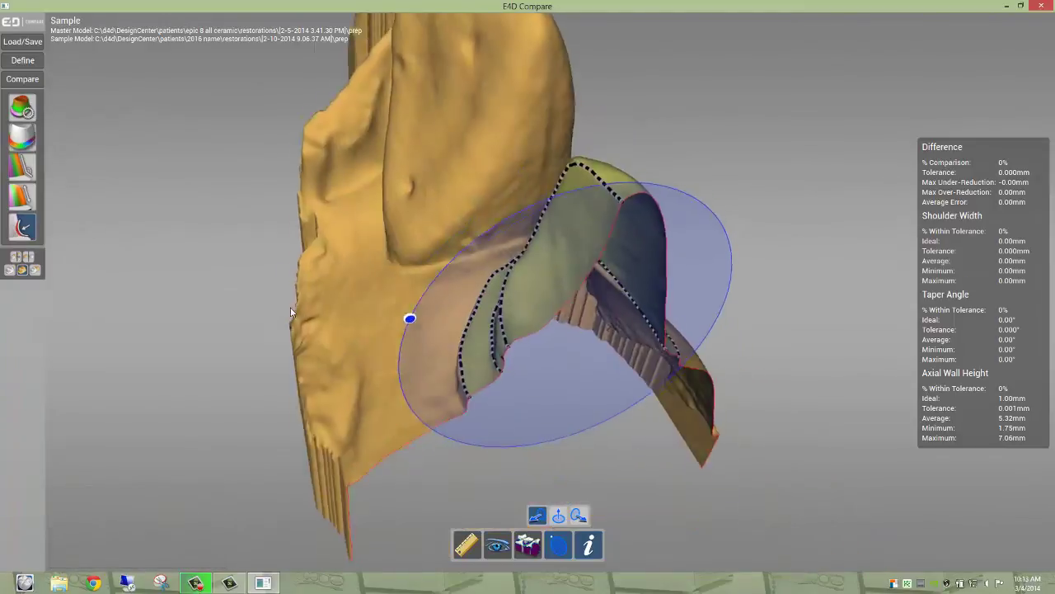
pyautogui.moveTo(291, 312); pyautogui.dragTo(345, 312, button='right')
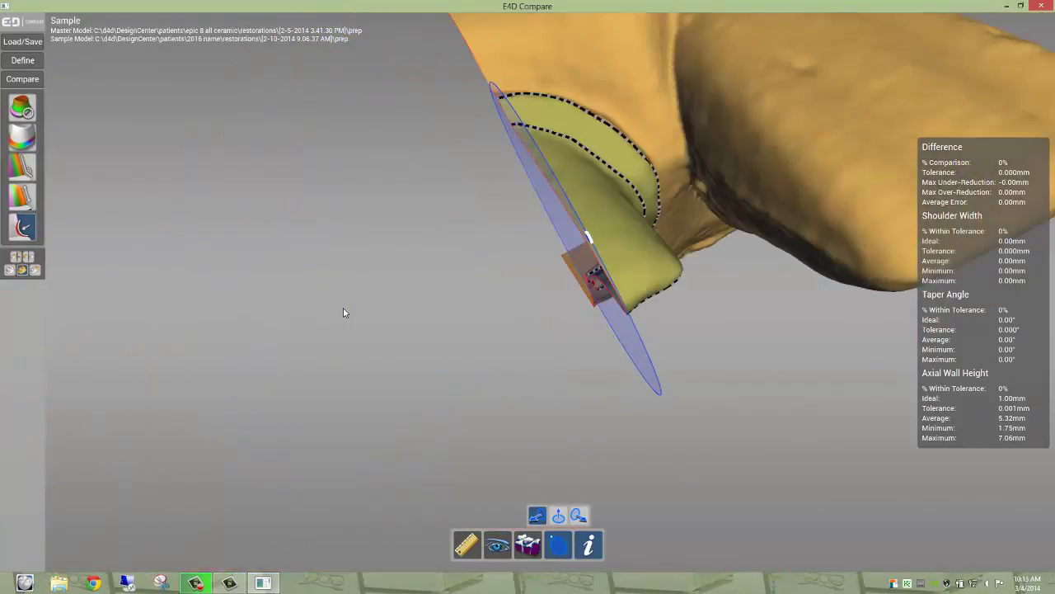
pyautogui.click(558, 545)
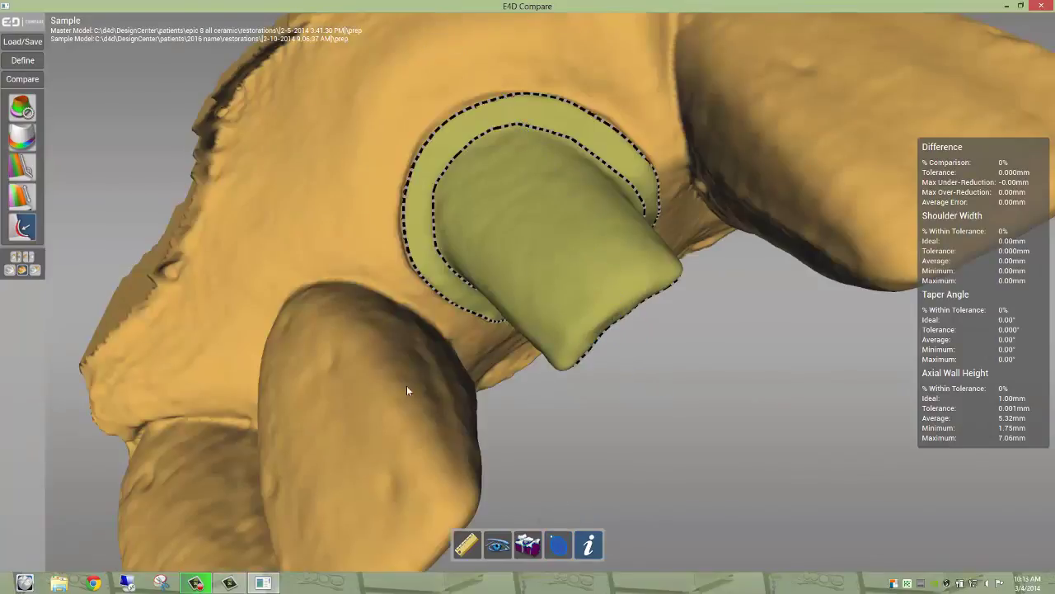
# Step: Compute the difference comparison on the sample again with the prep's lingual side in view
pyautogui.moveTo(396, 398); pyautogui.dragTo(330, 347, button='right')
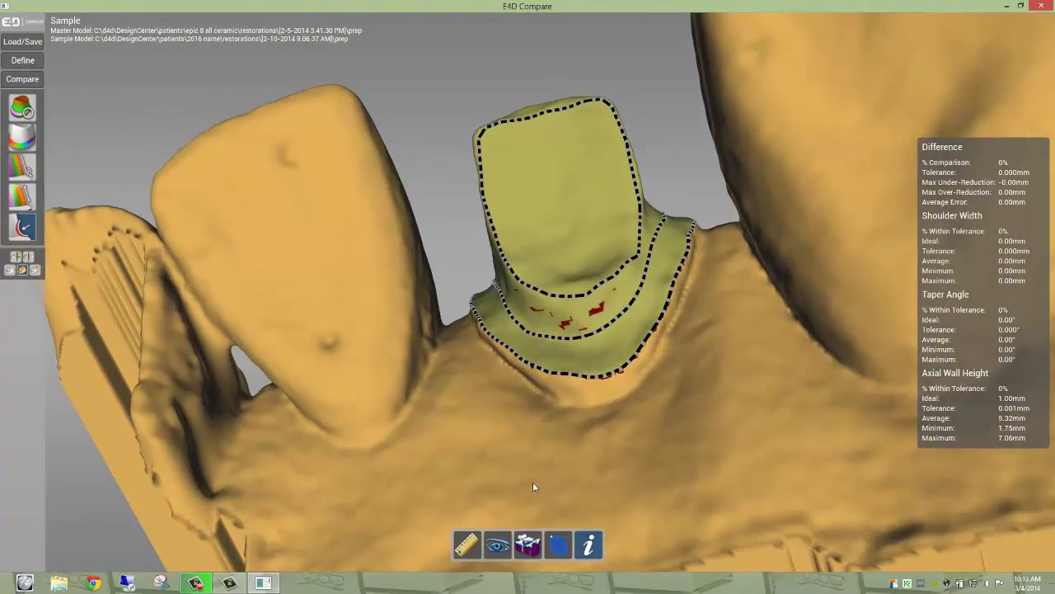
pyautogui.click(497, 540)
pyautogui.click(37, 109)
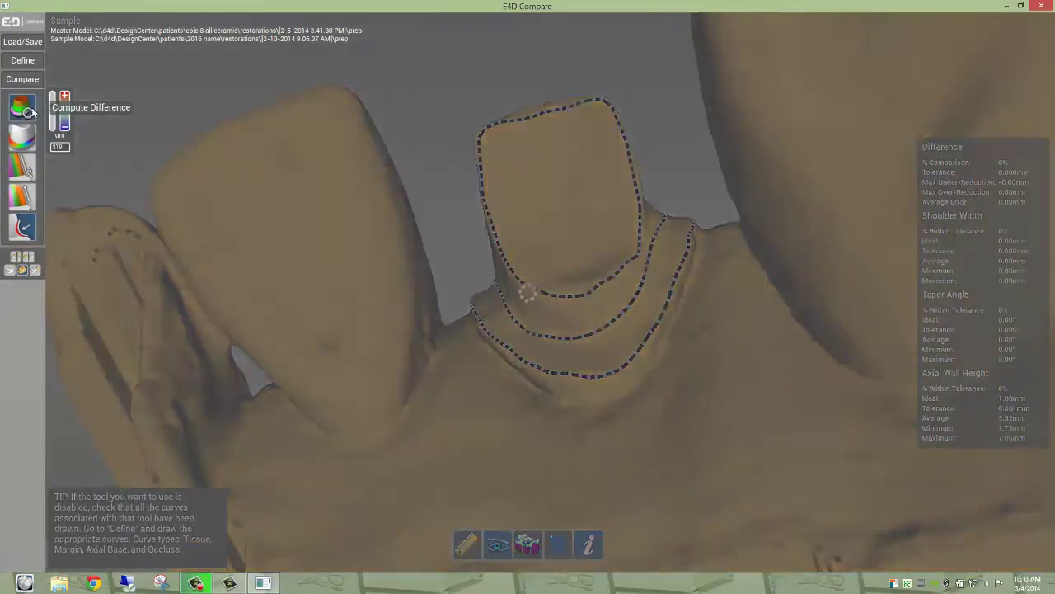